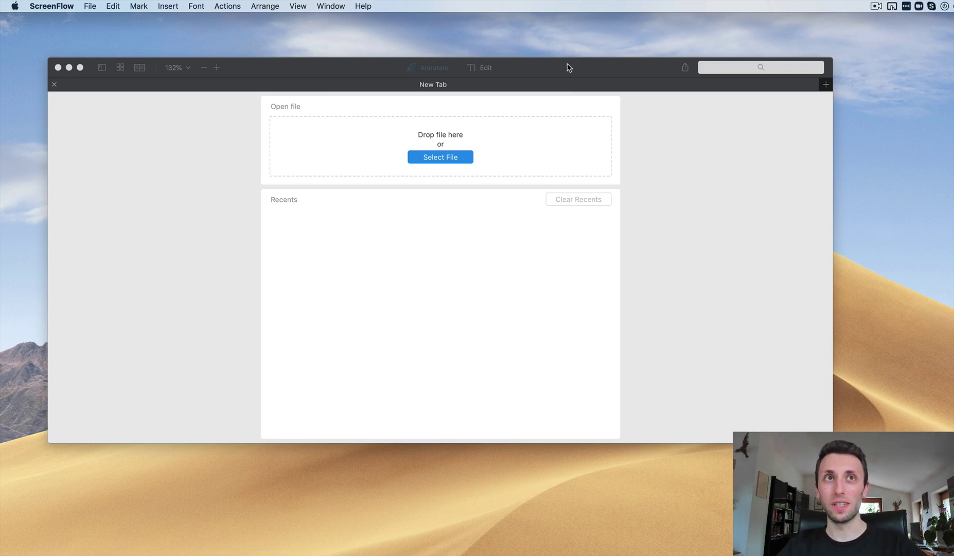
Step: Reposition the empty document window on the desktop and enlarge it
drag(568, 67, 543, 43)
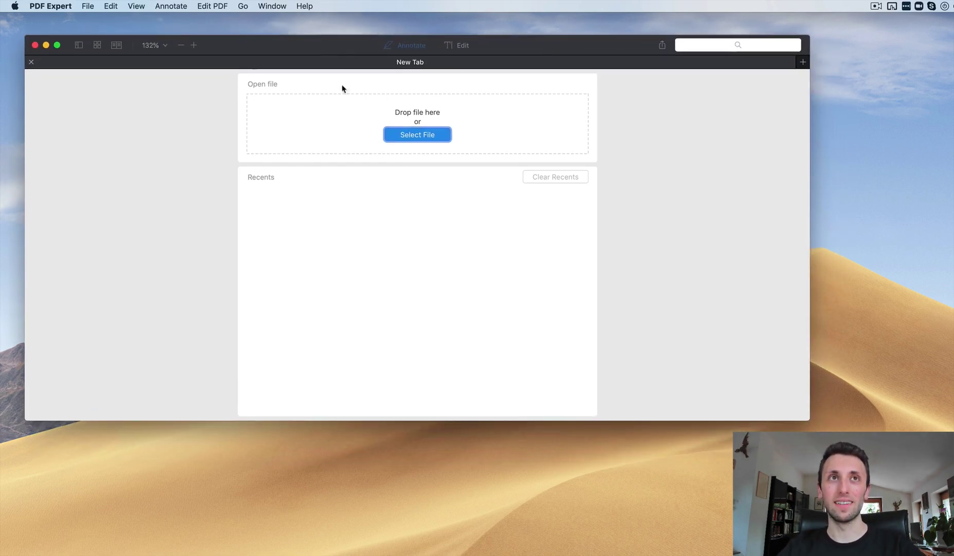
drag(807, 419, 839, 468)
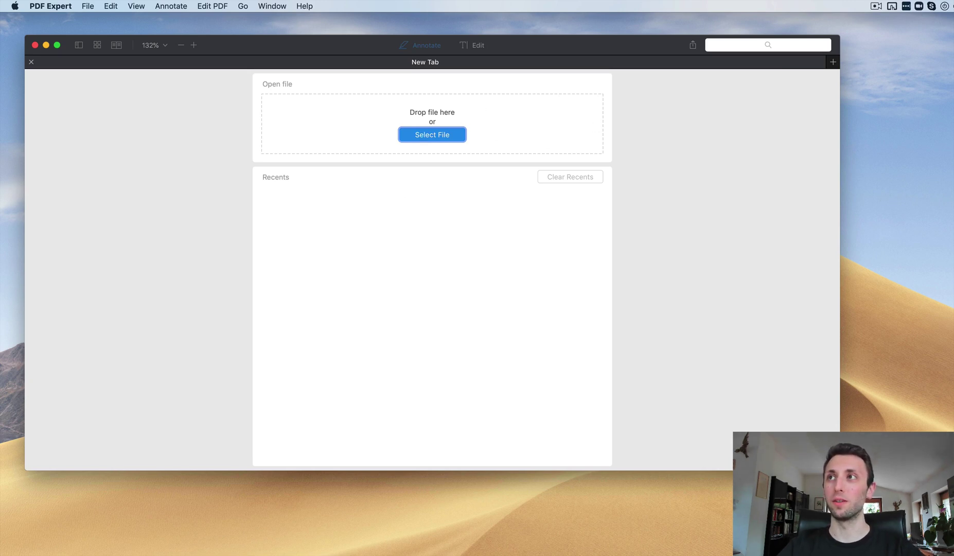
Step: Open the iMac PDF straight from the desktop, close it again, and remove it from the recent files
drag(867, 135, 488, 208)
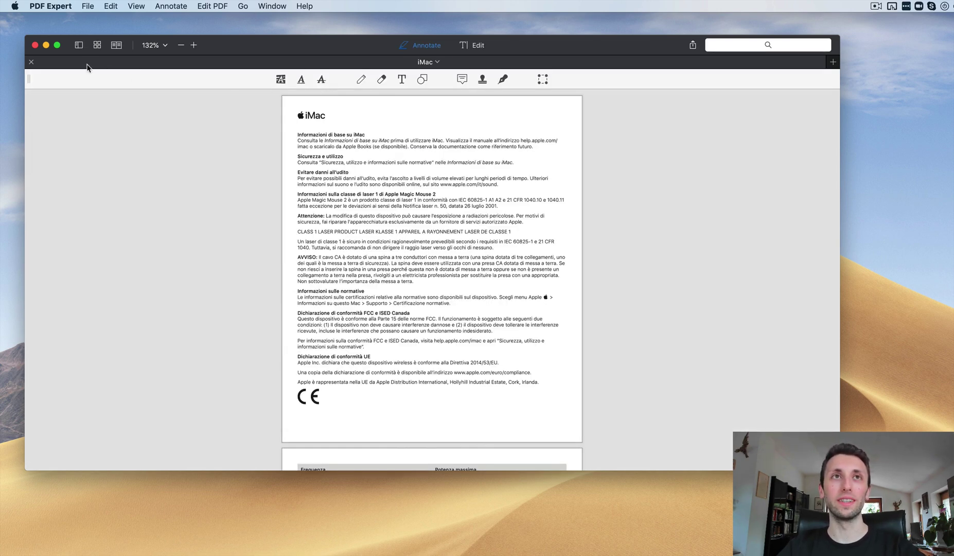
click(31, 62)
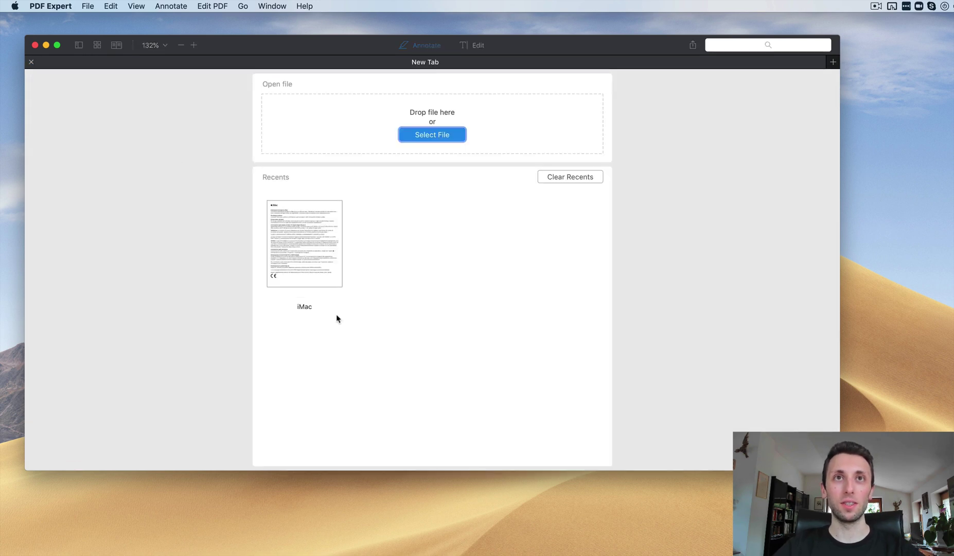
right_click(302, 235)
click(334, 251)
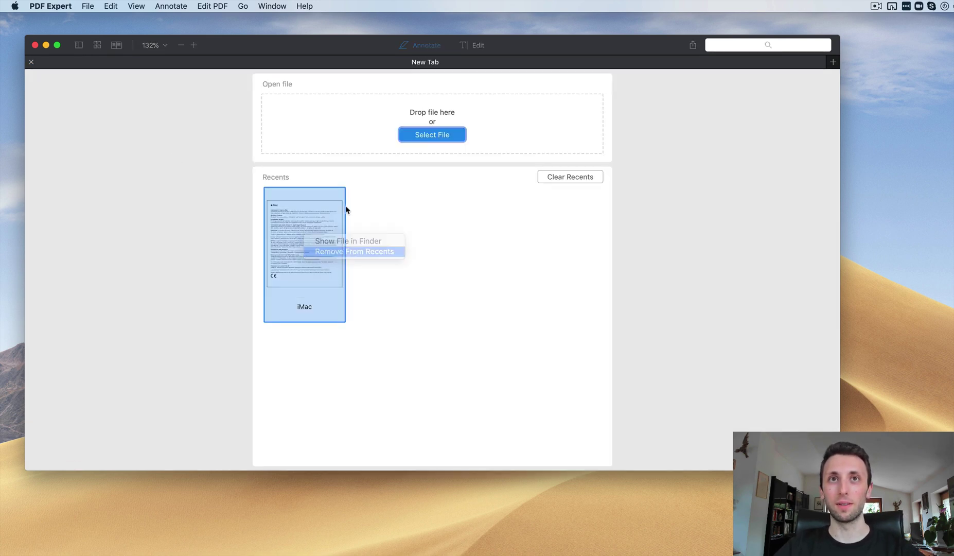
Step: Open iMac.pdf from the Desktop folder using the file chooser
click(421, 136)
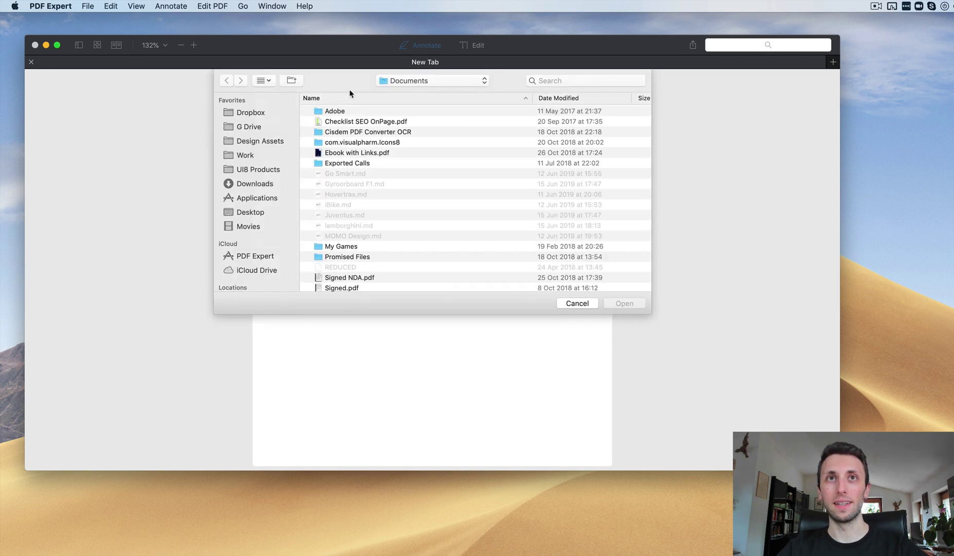
click(250, 210)
click(349, 122)
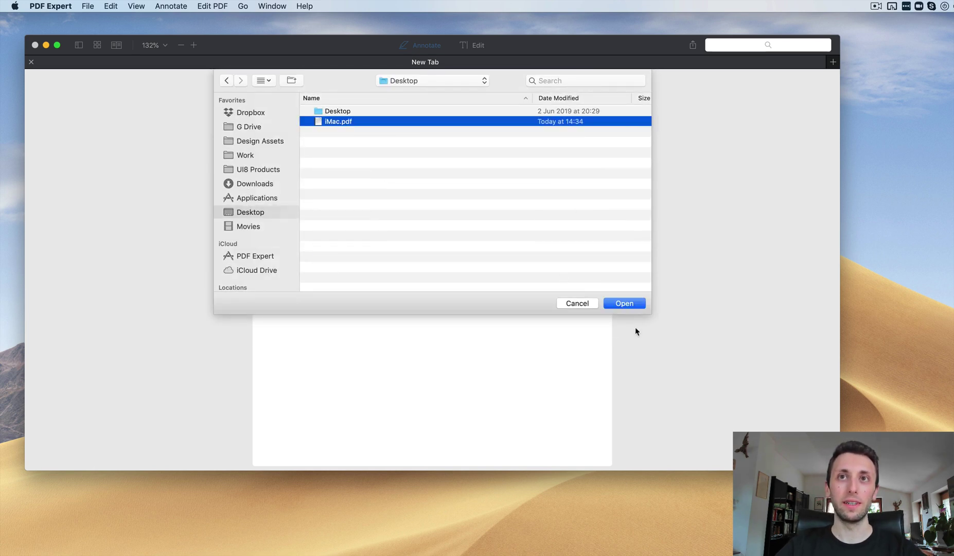
click(627, 304)
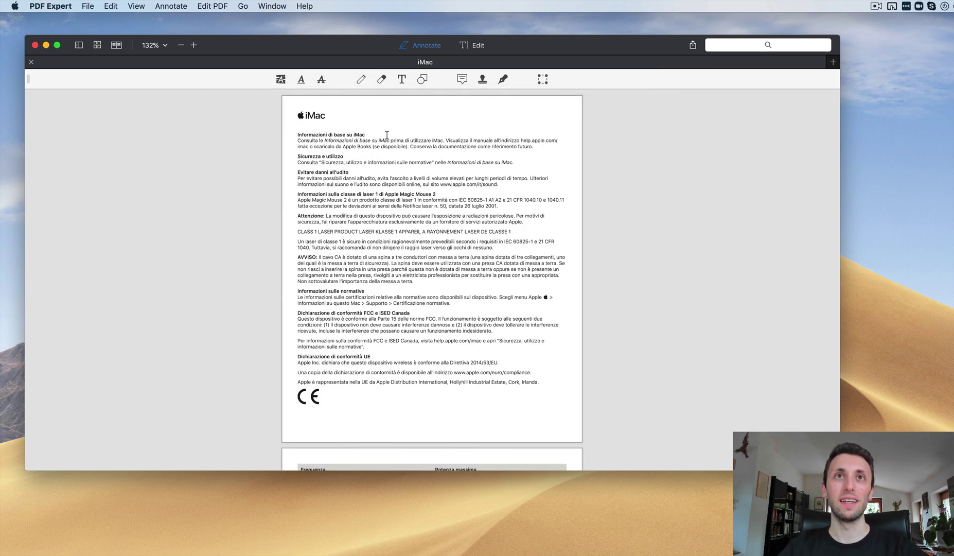
scroll(385, 188, down, 15)
scroll(388, 147, down, 10)
scroll(387, 147, up, 15)
scroll(387, 147, up, 5)
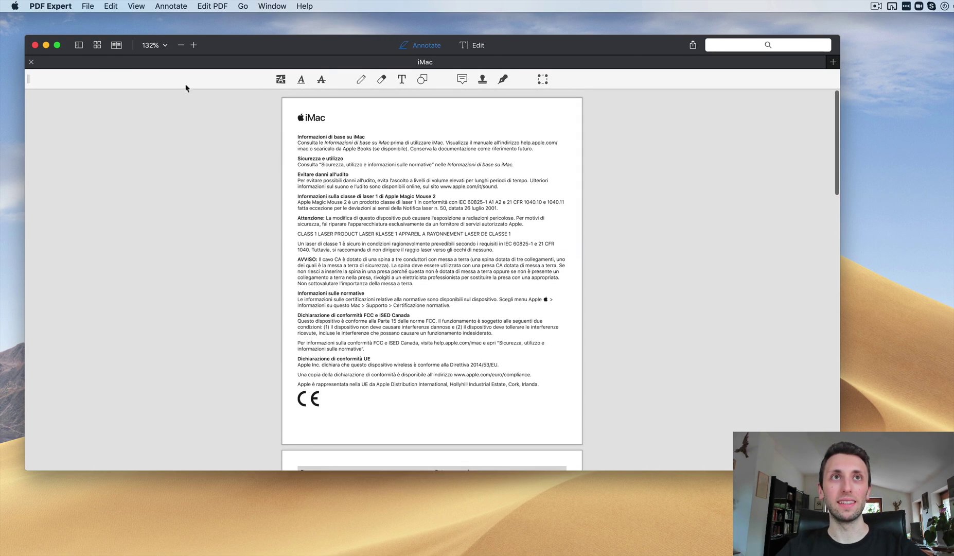
Step: Show the bookmarks list, bookmark the first page with its default name, and select that bookmark to go to the page
click(79, 45)
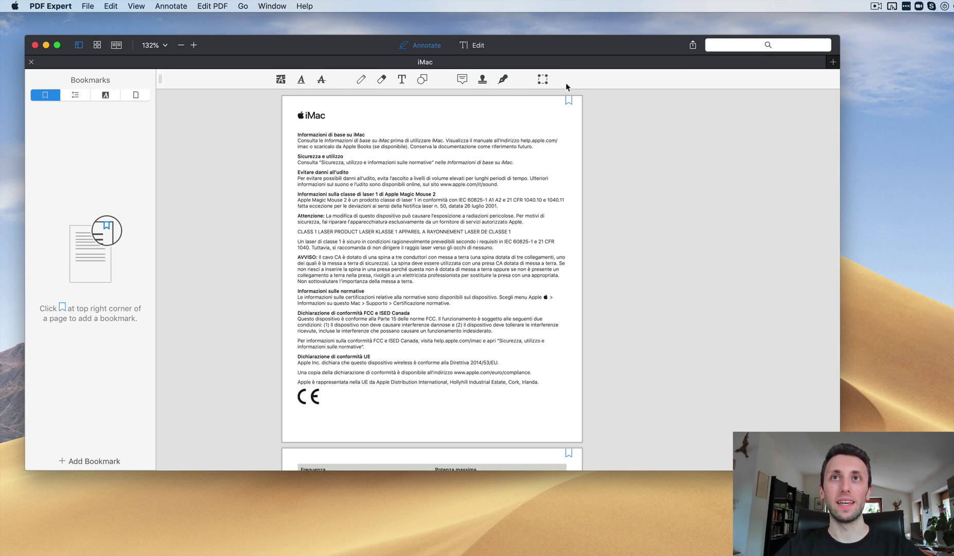
click(568, 101)
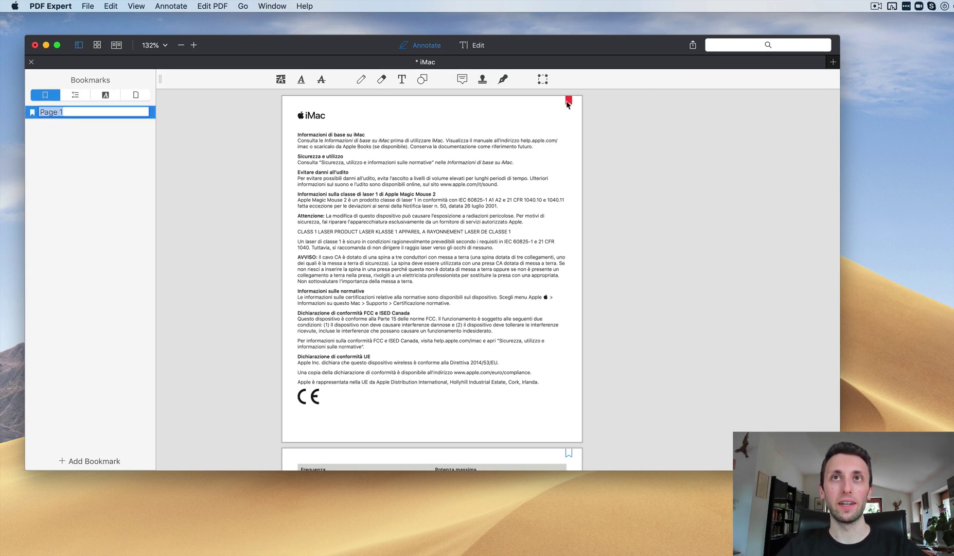
click(56, 123)
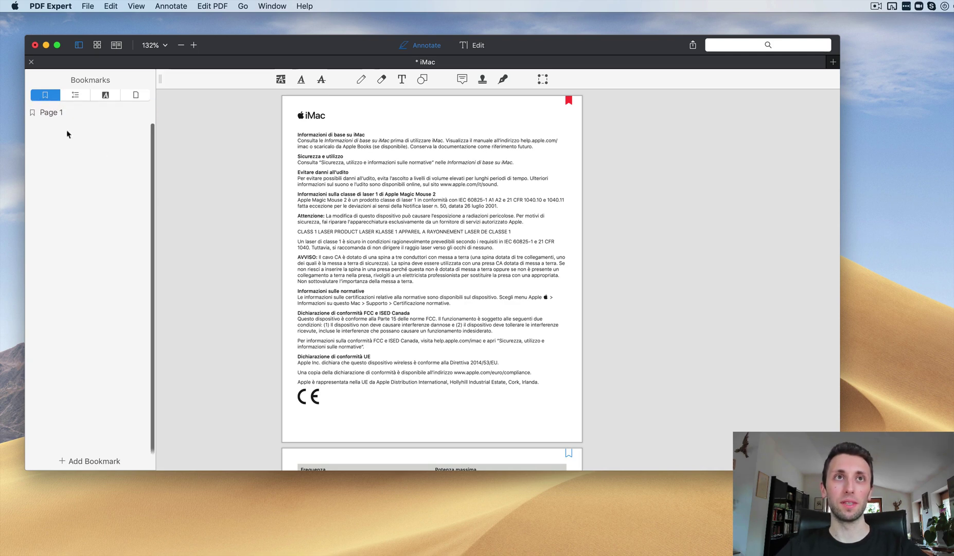
click(67, 115)
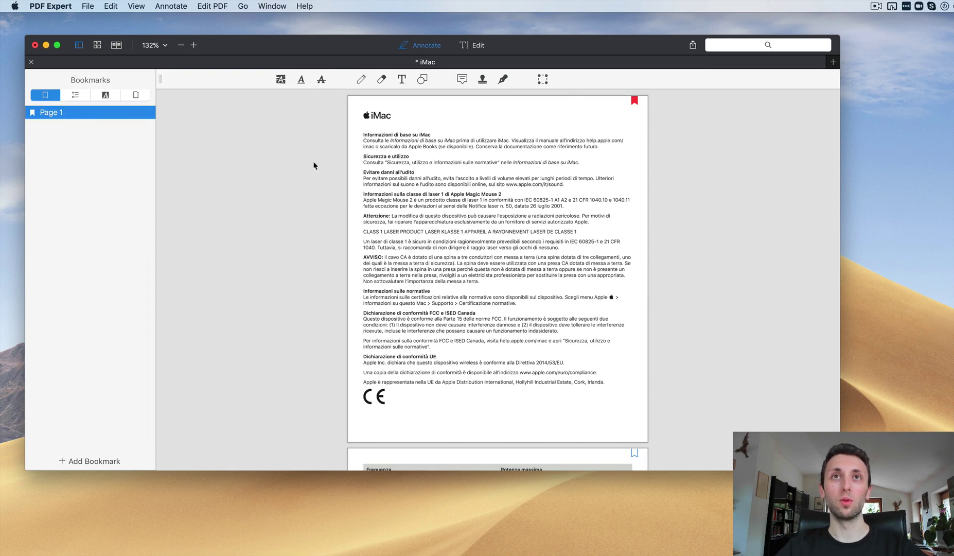
scroll(566, 231, down, 5)
scroll(414, 174, up, 5)
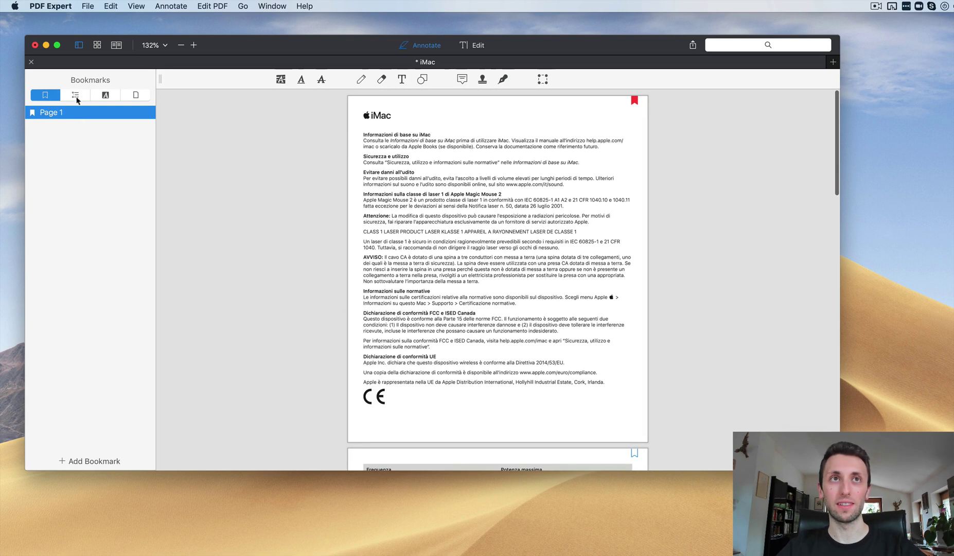
Step: Select most of the first paragraph under "Unione Europea – Informazioni sullo smaltimento" and add an outline item for page 2 with the default name
click(76, 97)
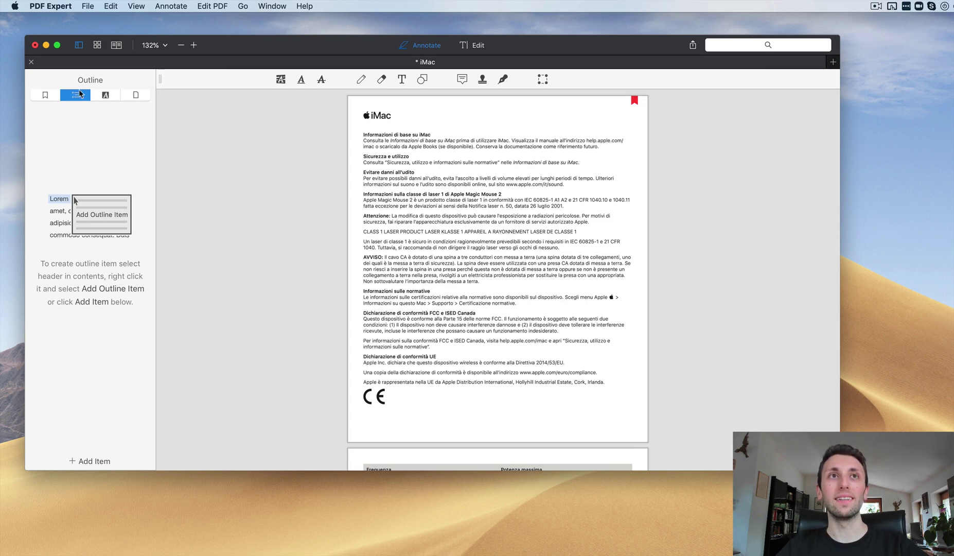
scroll(552, 208, down, 10)
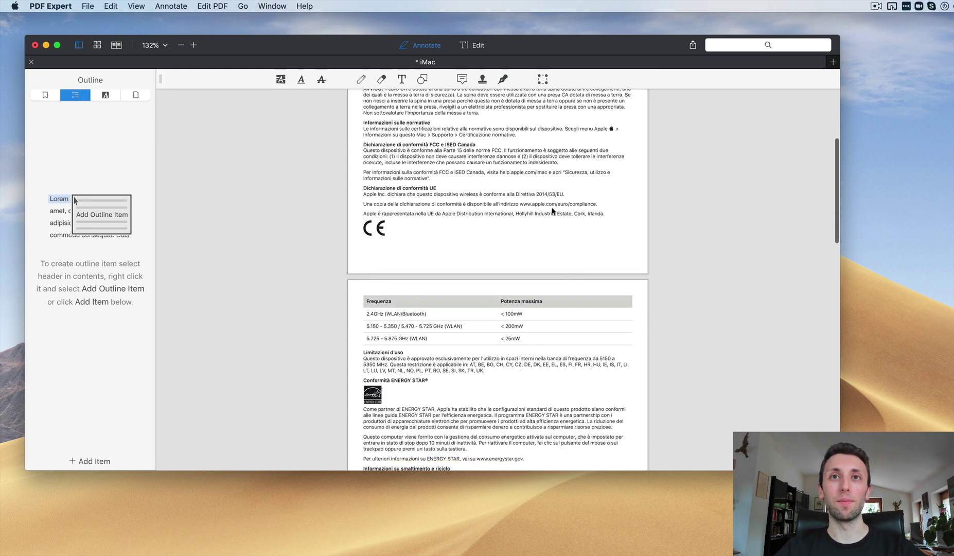
scroll(552, 207, down, 5)
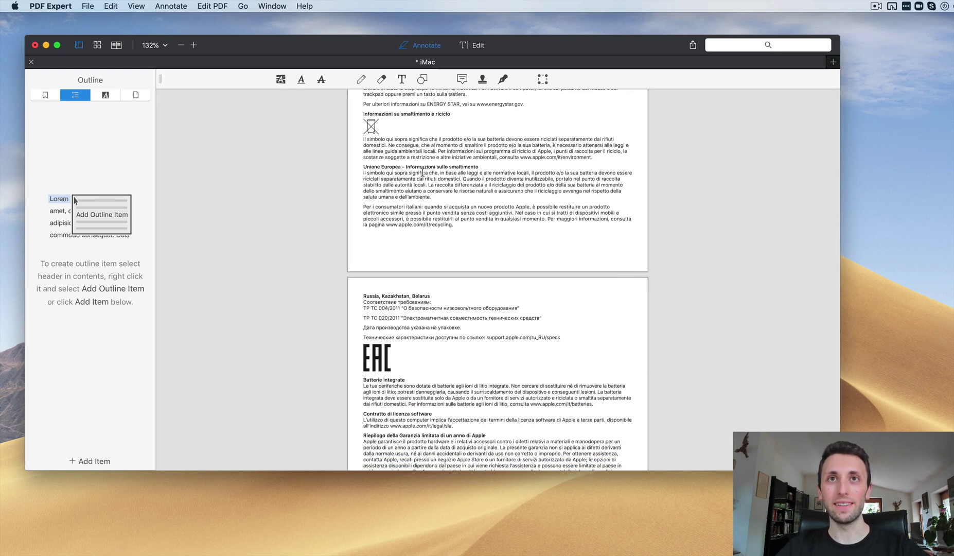
drag(422, 173, 516, 196)
scroll(478, 177, up, 5)
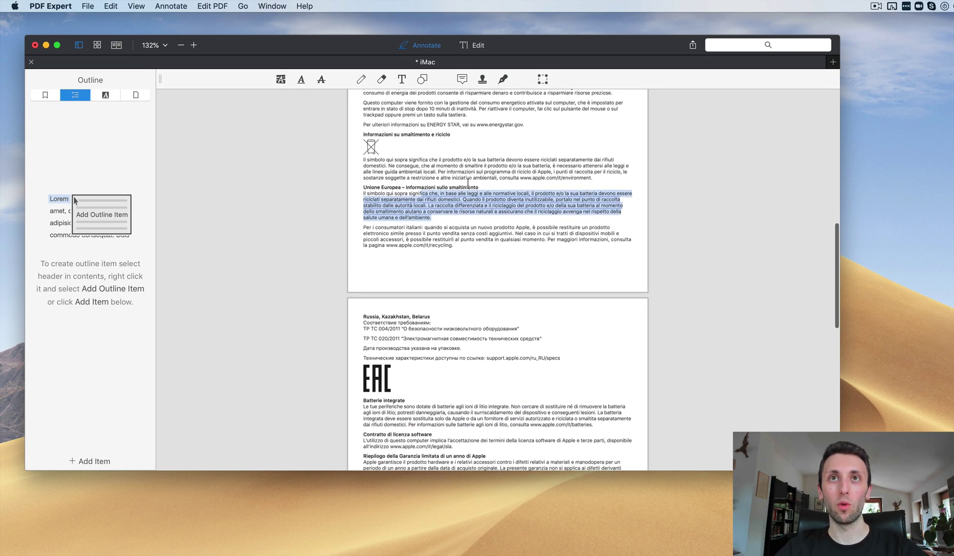
scroll(467, 182, up, 3)
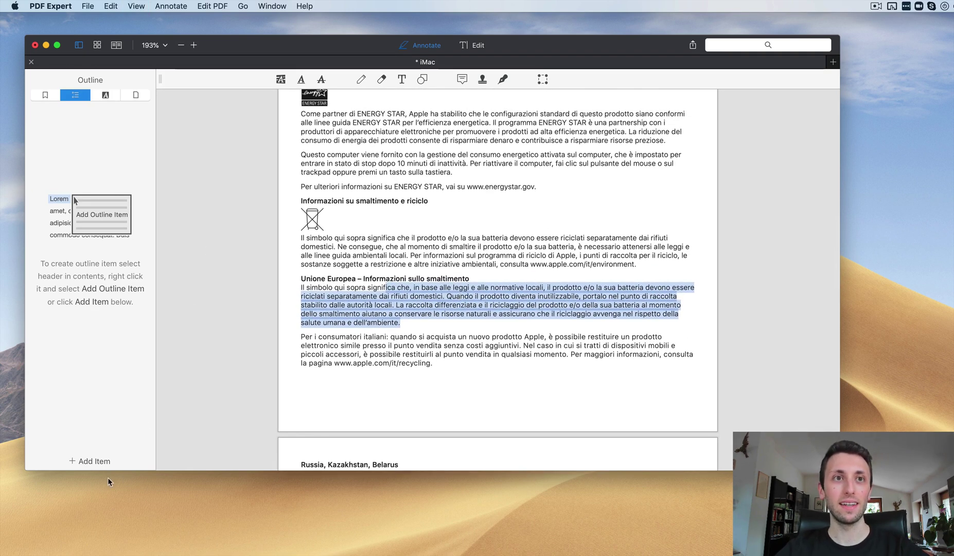
click(88, 460)
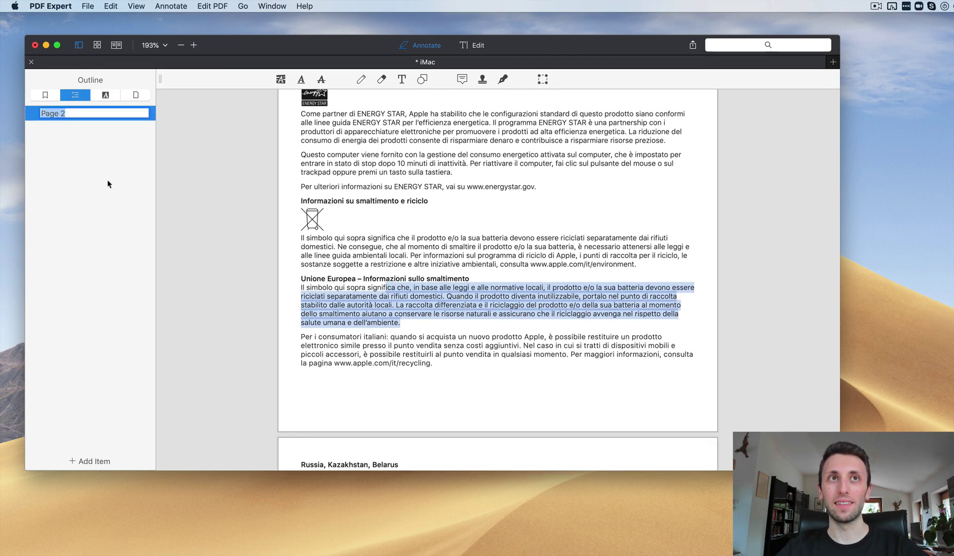
key(Return)
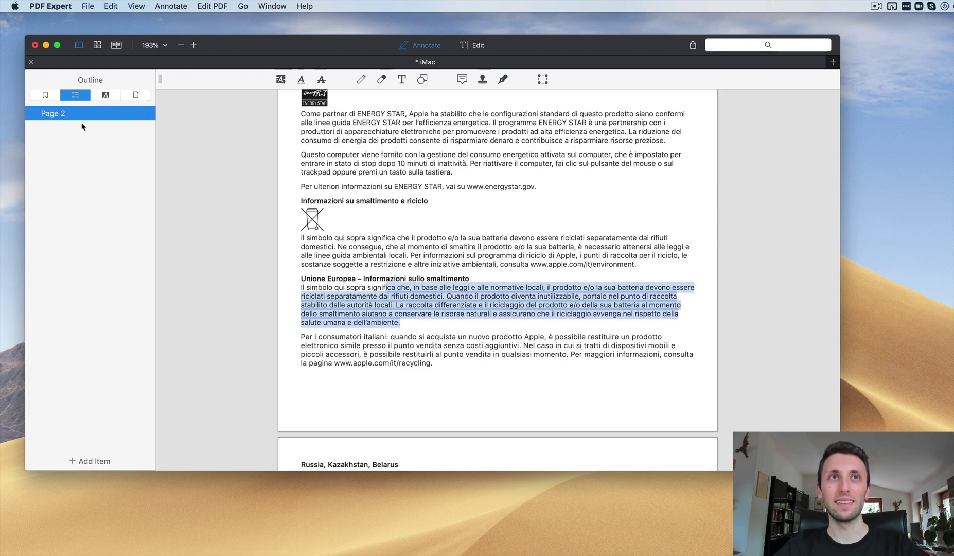
Step: Go to the end of the document and return to page 2 through its outline item
scroll(288, 207, down, 15)
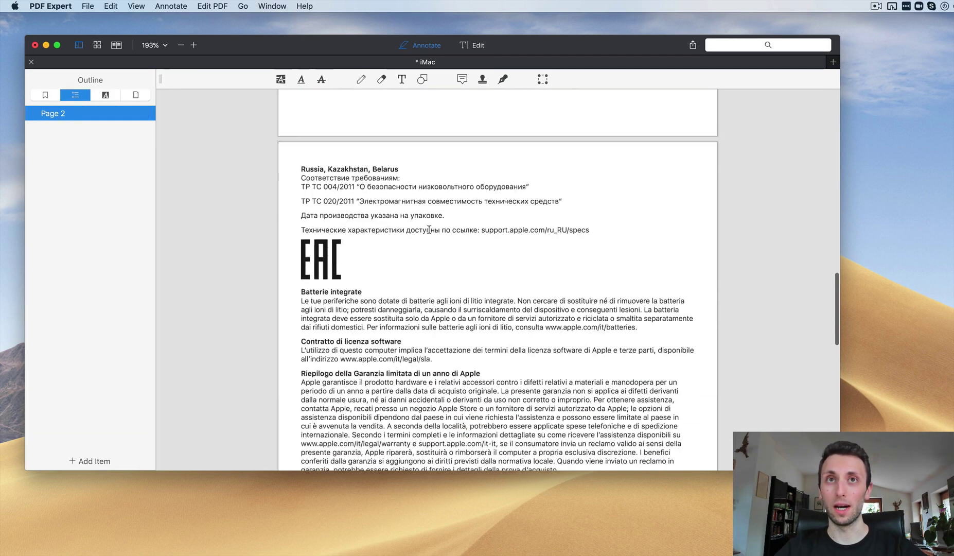
click(57, 182)
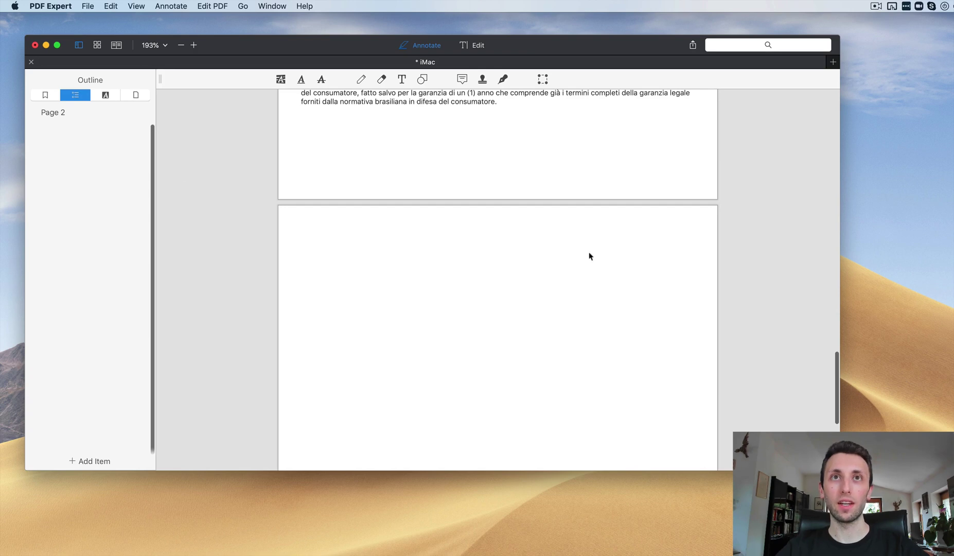
scroll(587, 267, down, 10)
click(57, 114)
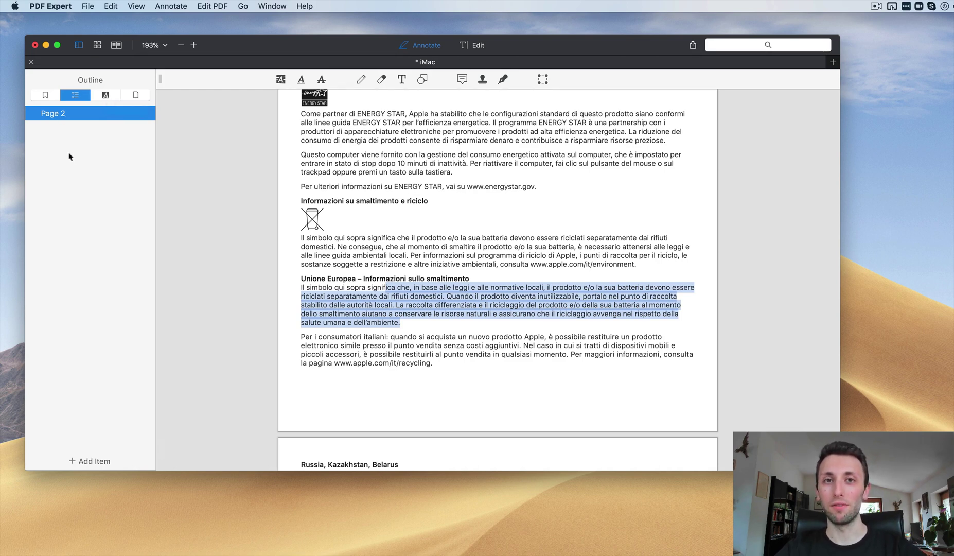
Step: Show the document's annotations list and select text from the two paragraphs under Conformità ENERGY STAR
click(107, 95)
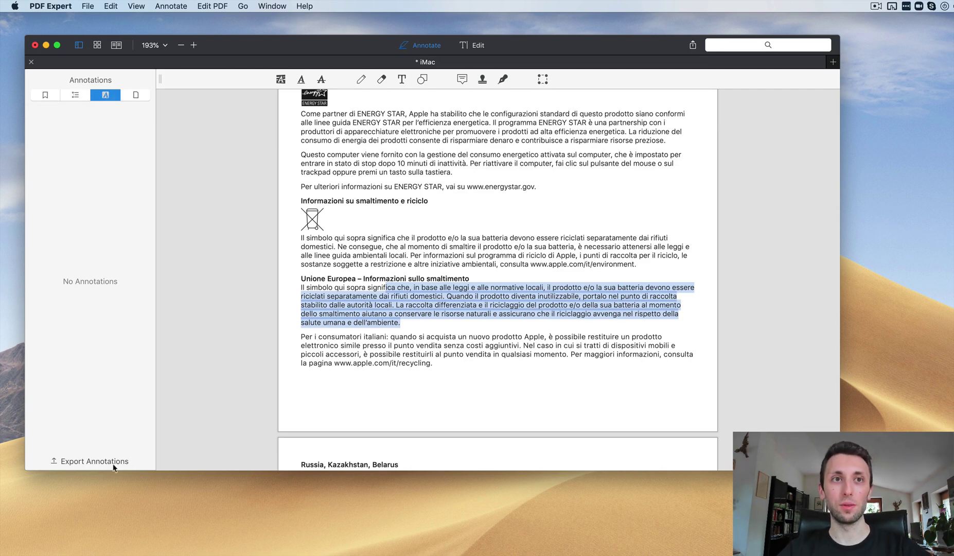
scroll(111, 258, up, 5)
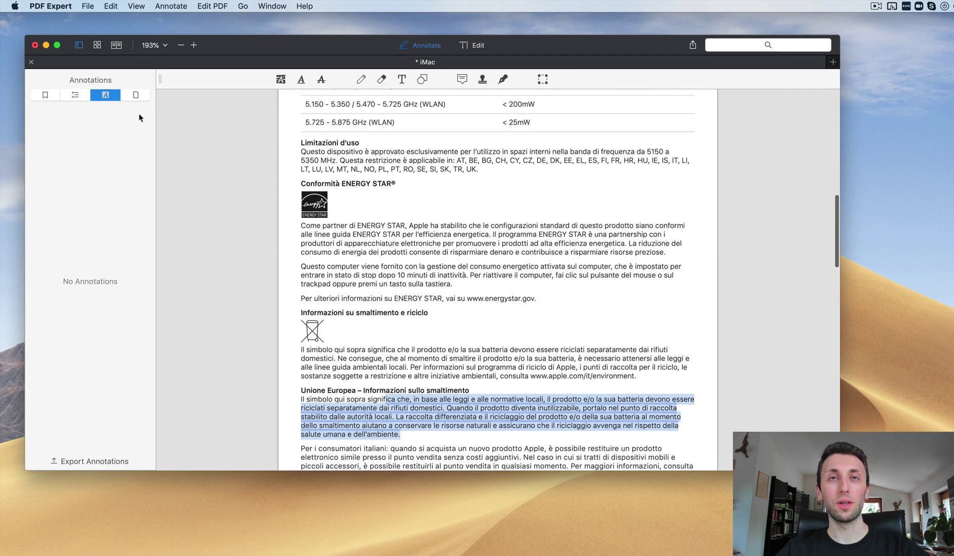
drag(391, 226, 452, 276)
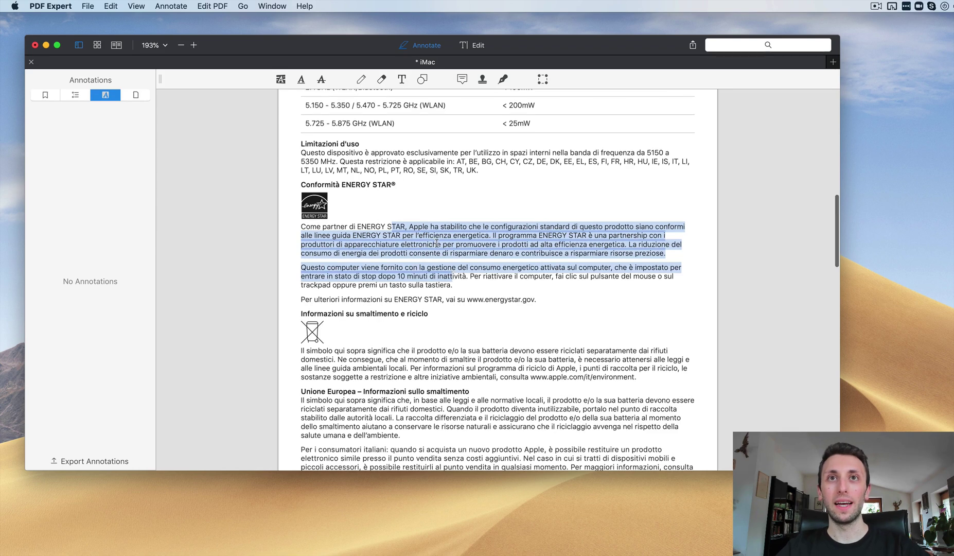
Step: Show the page thumbnails and look through the document's pages from first to last
click(135, 95)
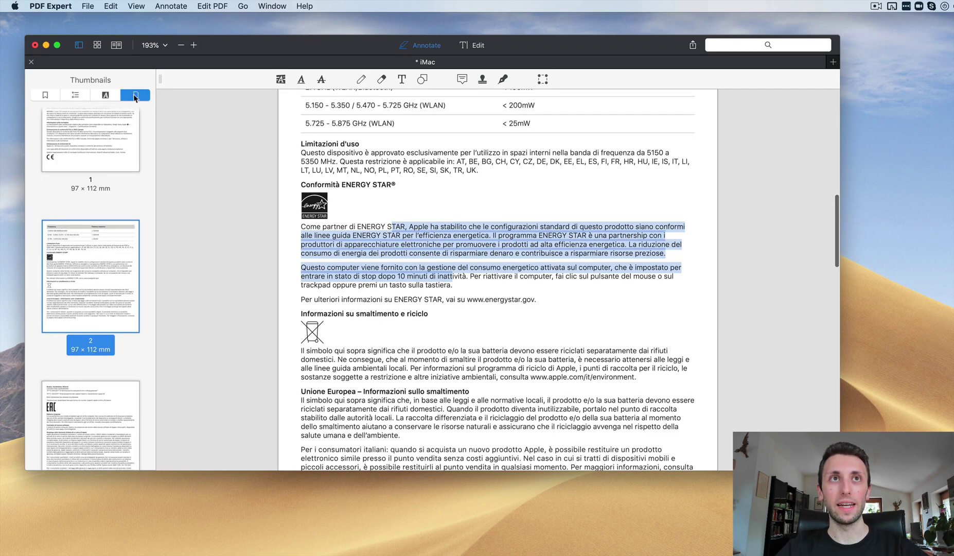
scroll(131, 257, up, 4)
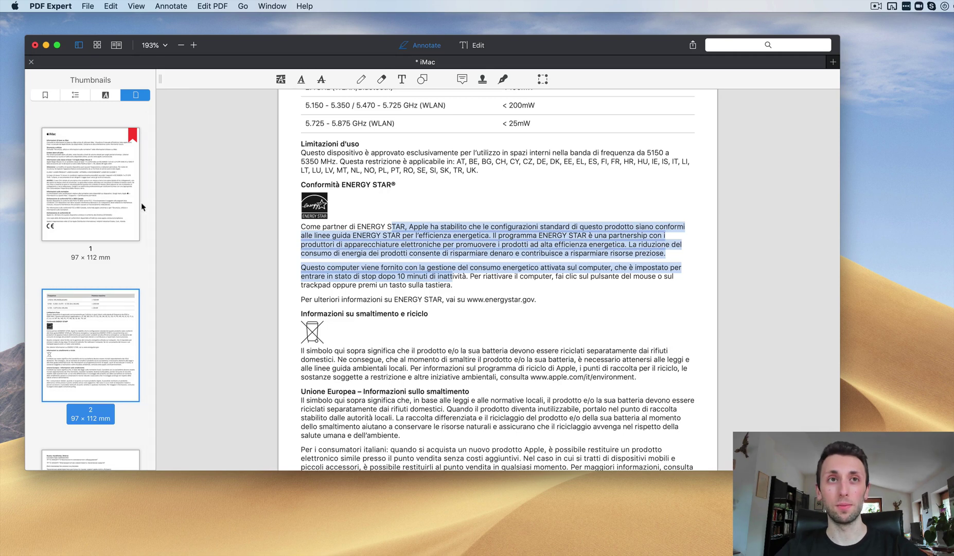
scroll(143, 207, down, 3)
scroll(142, 206, up, 3)
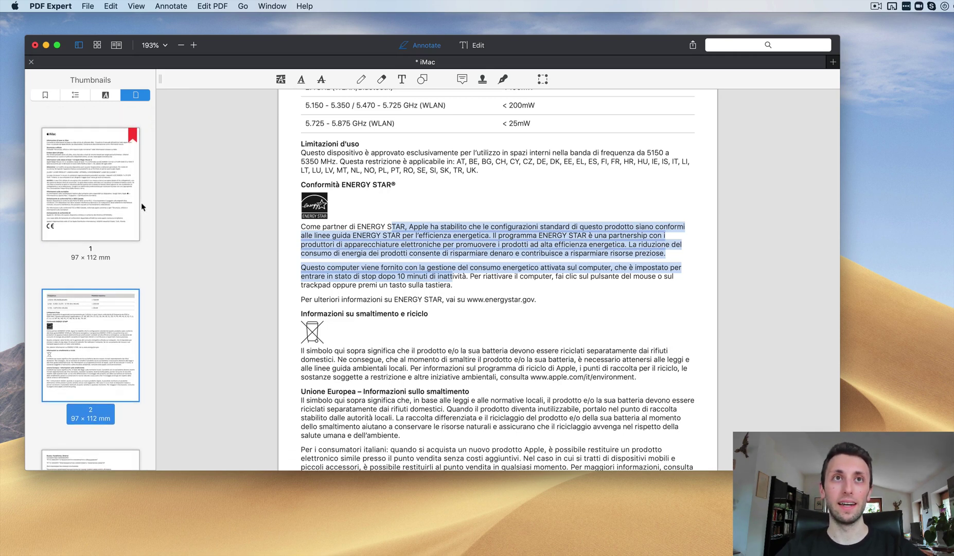
scroll(141, 203, down, 1)
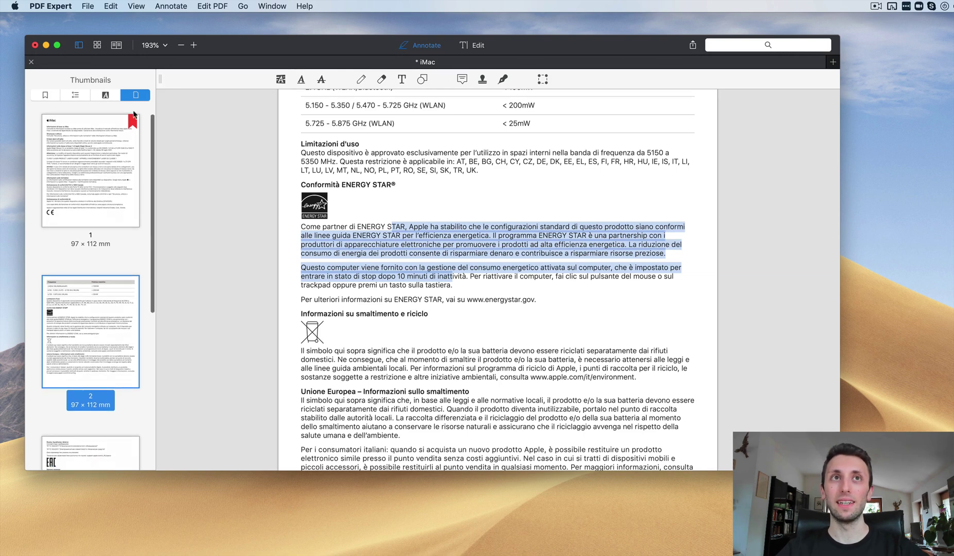
scroll(133, 155, down, 15)
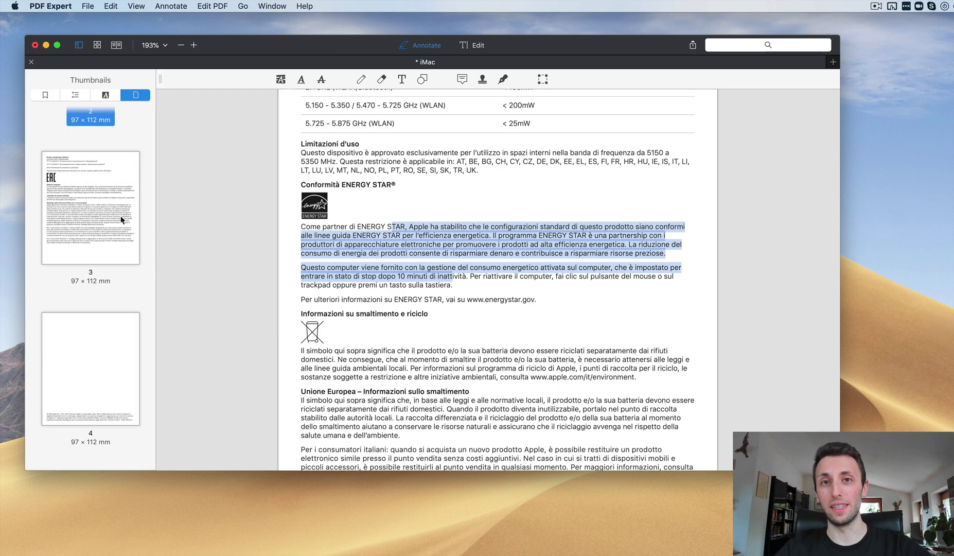
scroll(121, 215, up, 6)
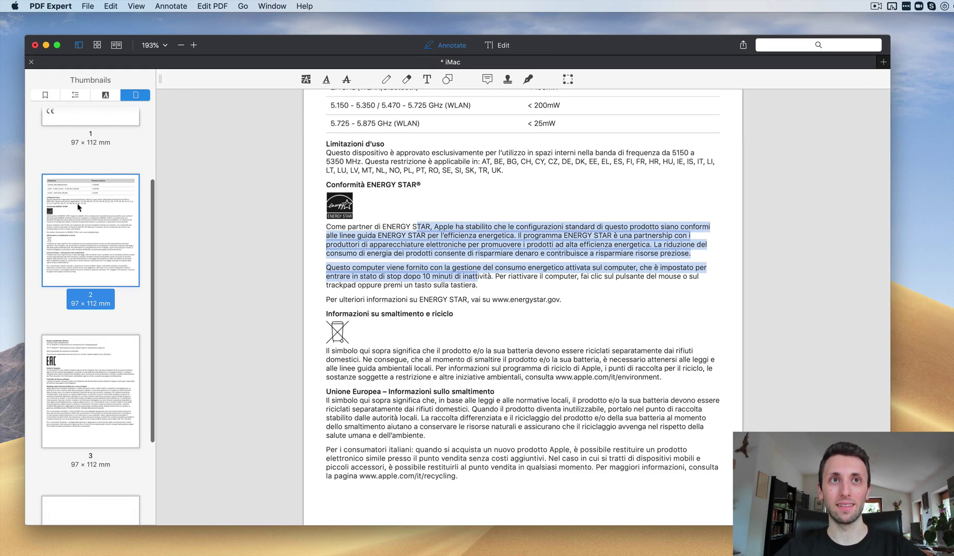
scroll(93, 218, up, 4)
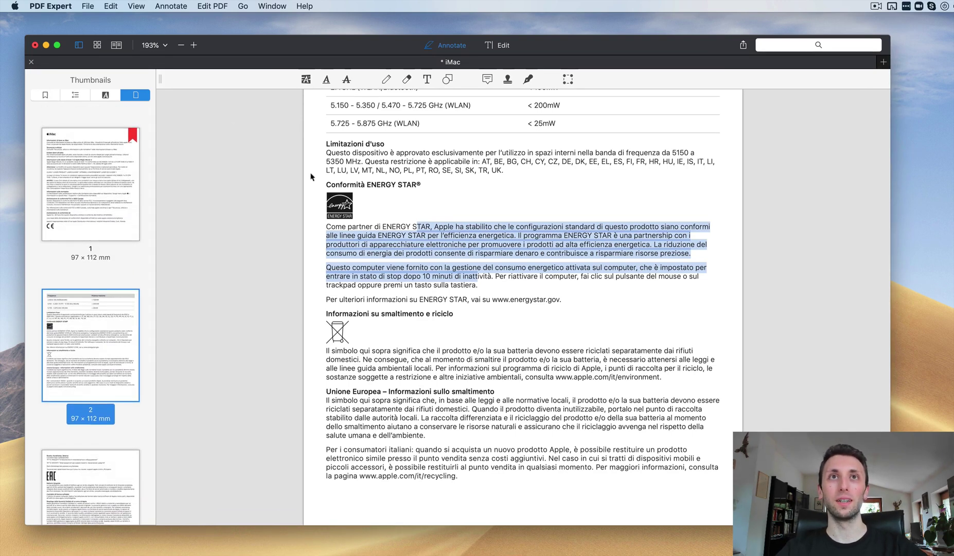
scroll(490, 320, up, 5)
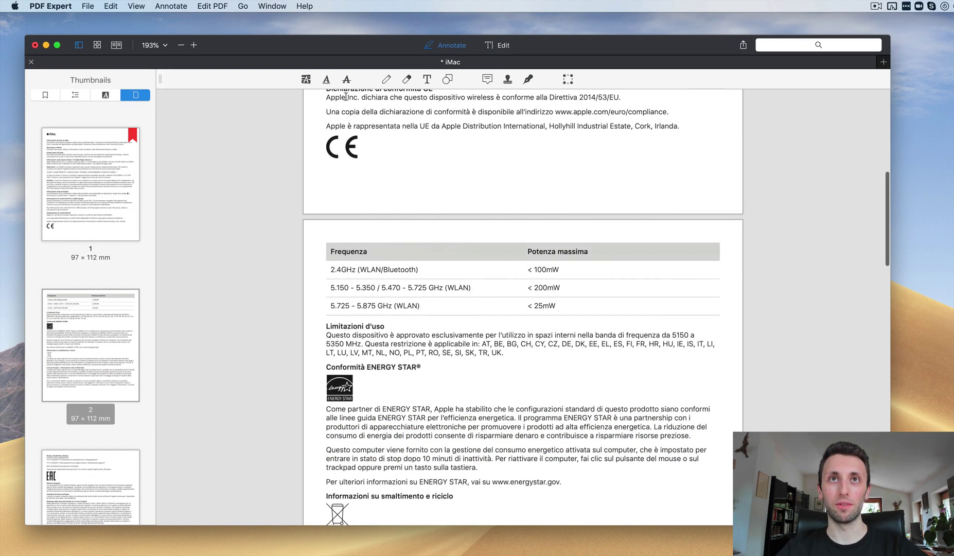
Step: Highlight the AVVISO paragraph on page 1 in yellow, from "dotato di una spina" to its end
scroll(427, 193, up, 5)
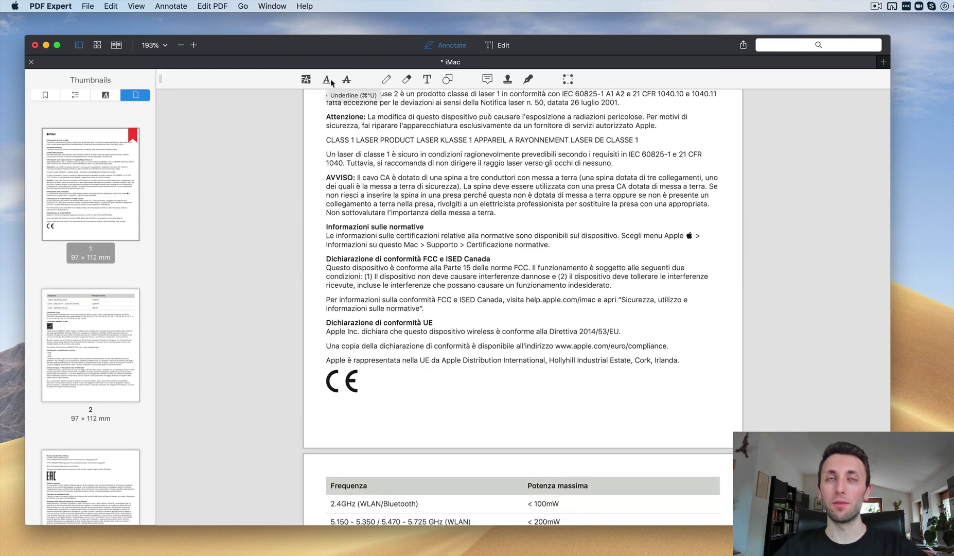
drag(398, 177, 496, 213)
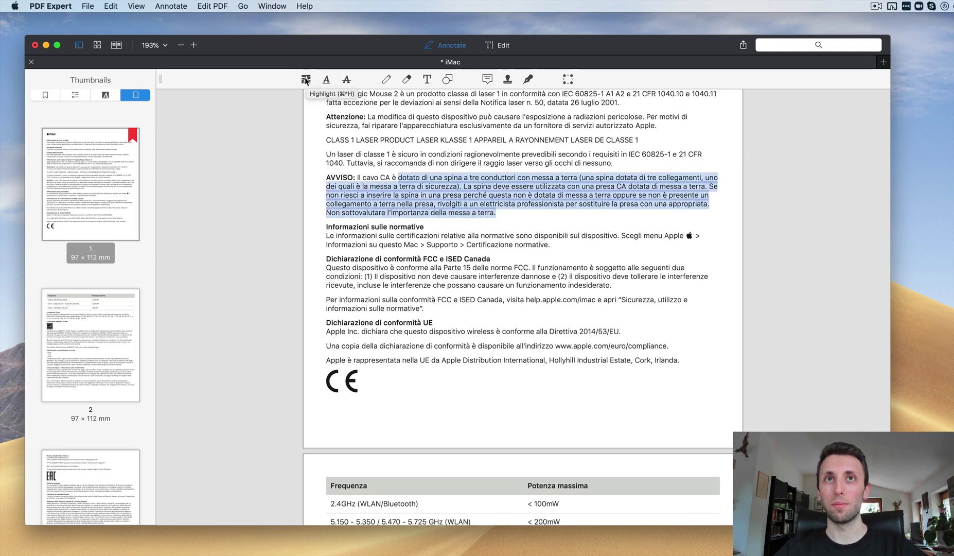
click(306, 80)
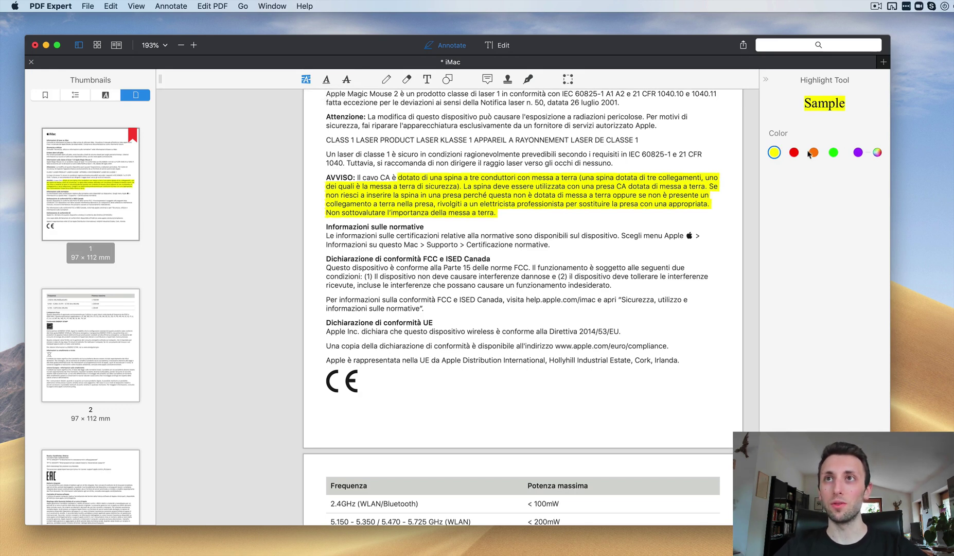
Step: Choose a custom turquoise highlight color and highlight two passages, from "Supporto > Certificazione normative" into the paragraph under "Dichiarazione di conformità FCC e ISED Canada"
click(877, 153)
drag(806, 273, 777, 257)
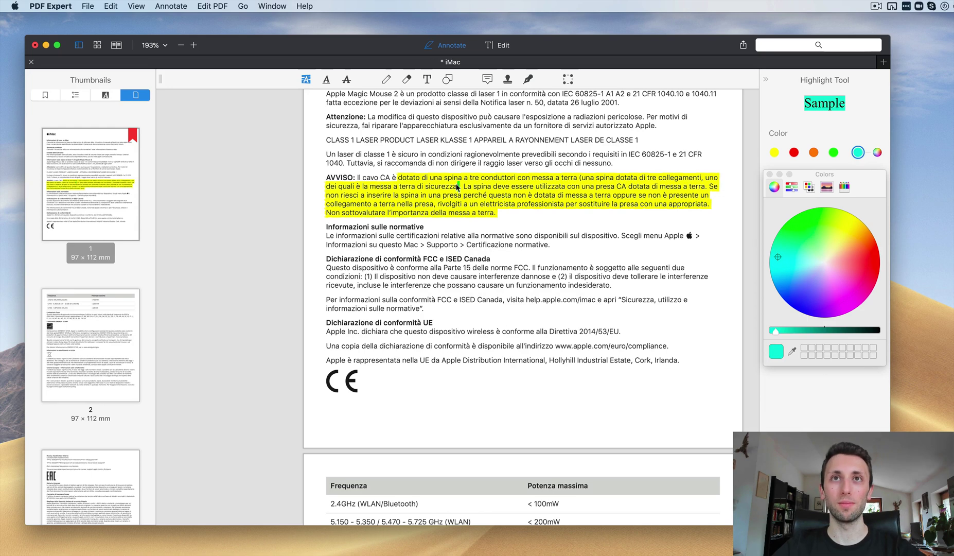
drag(438, 246, 509, 269)
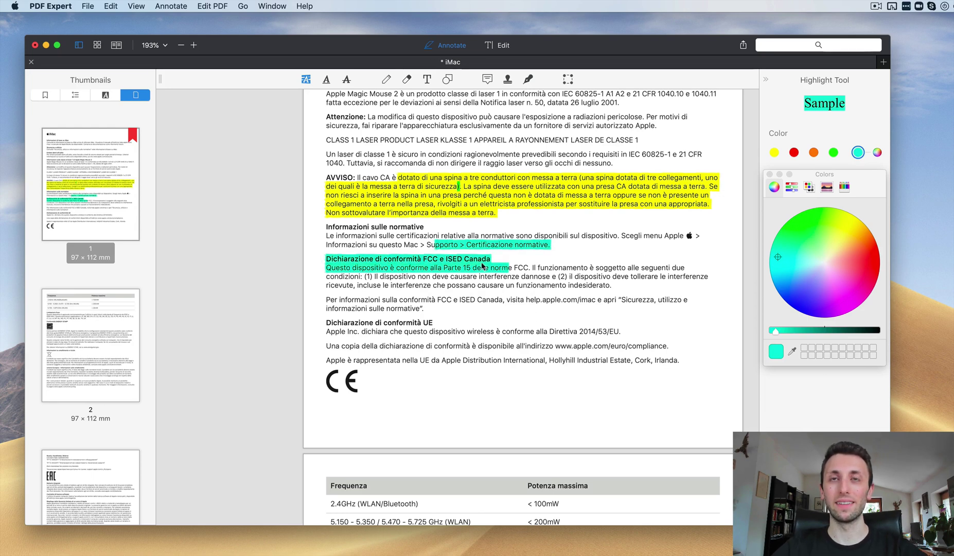
scroll(593, 268, up, 5)
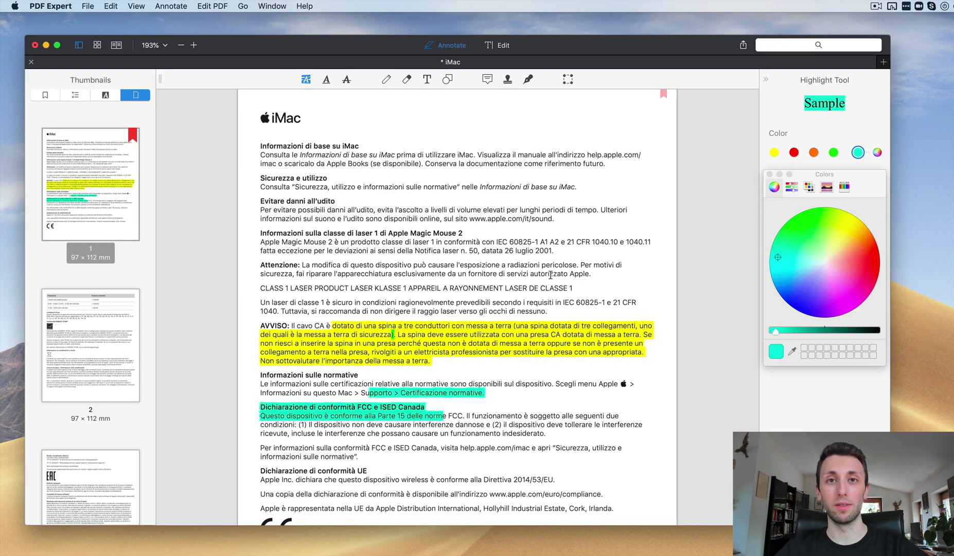
scroll(512, 386, down, 3)
scroll(512, 386, down, 10)
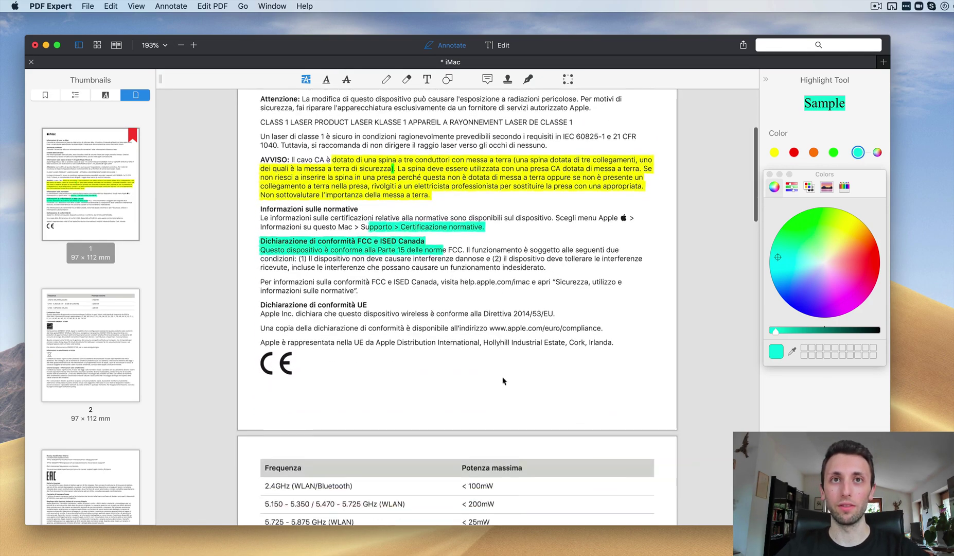
scroll(503, 378, up, 10)
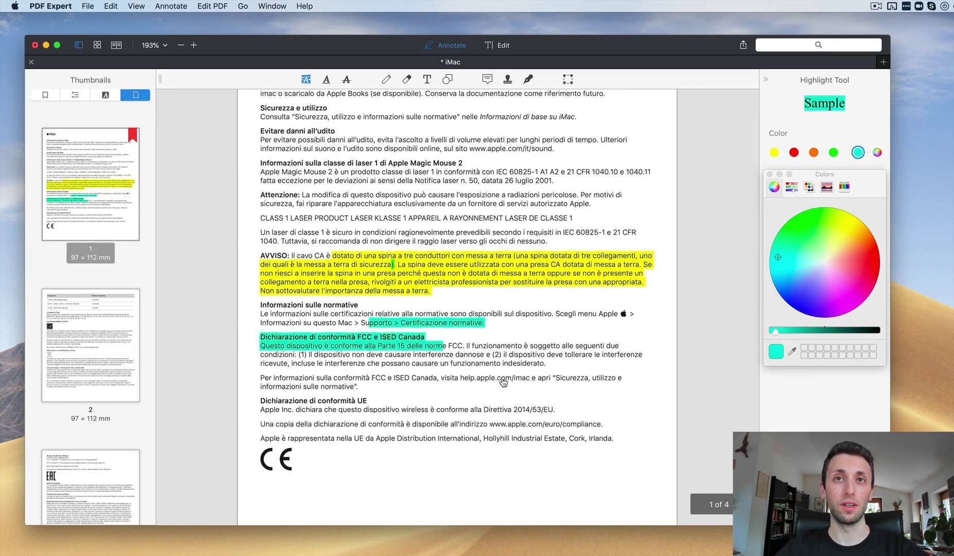
drag(485, 345, 515, 364)
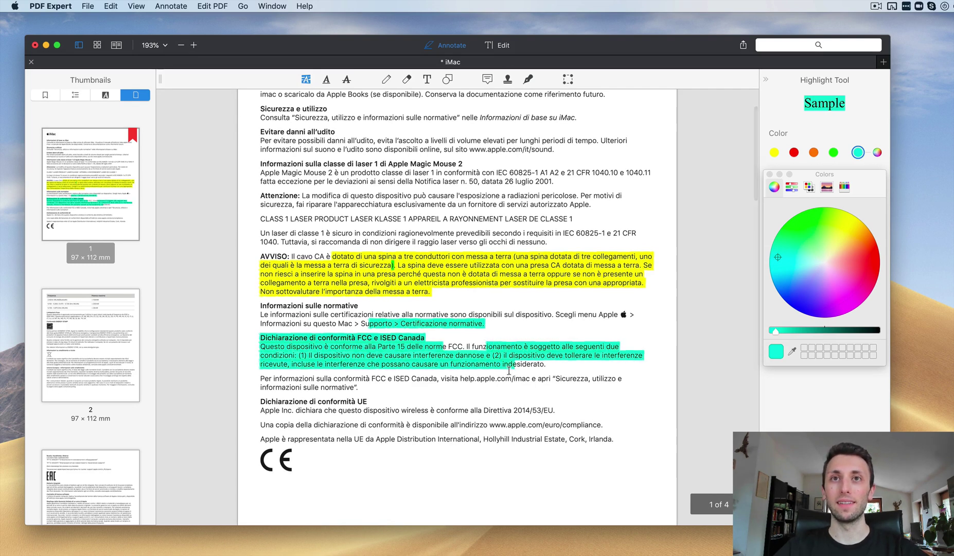
click(769, 174)
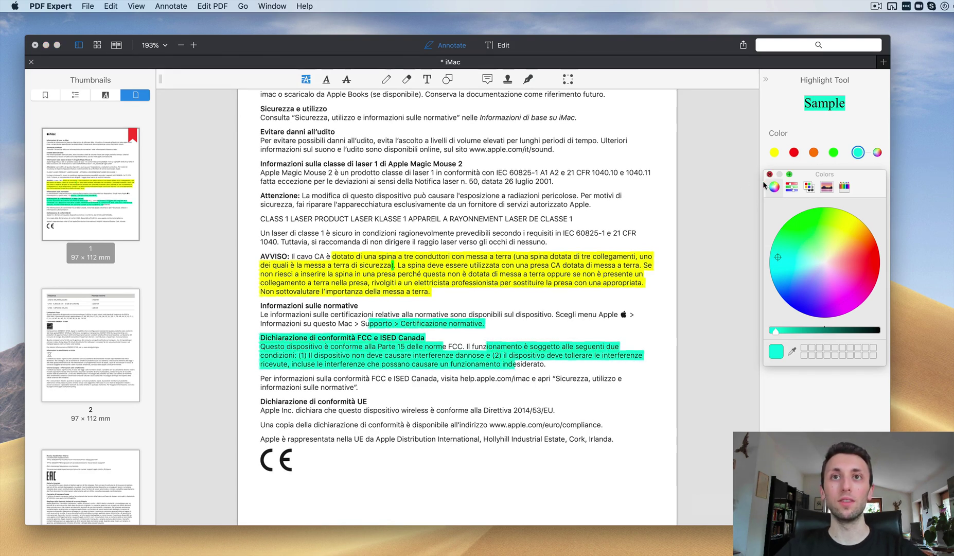
Step: Delete the yellow highlight on the AVVISO paragraph and the two turquoise highlights around the FCC and ISED Canada section
click(483, 261)
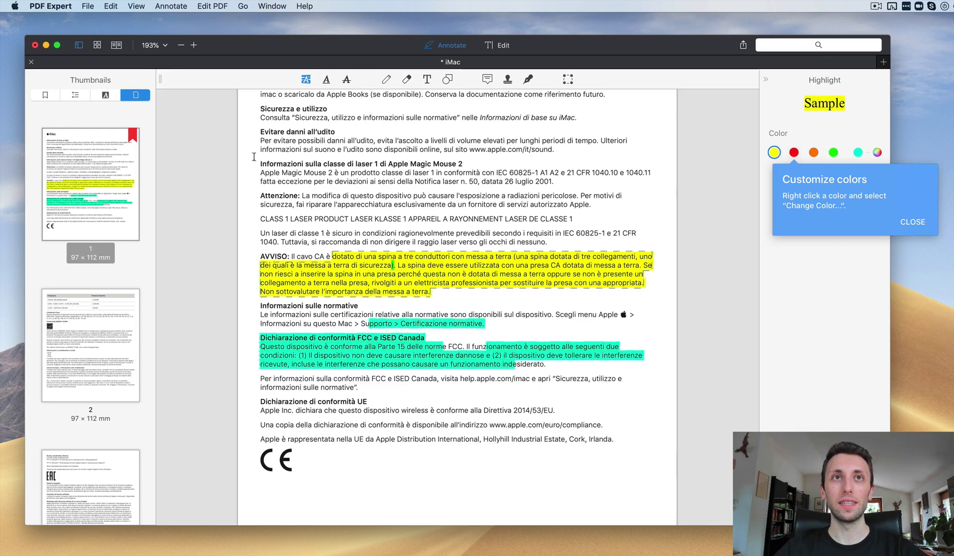
click(471, 172)
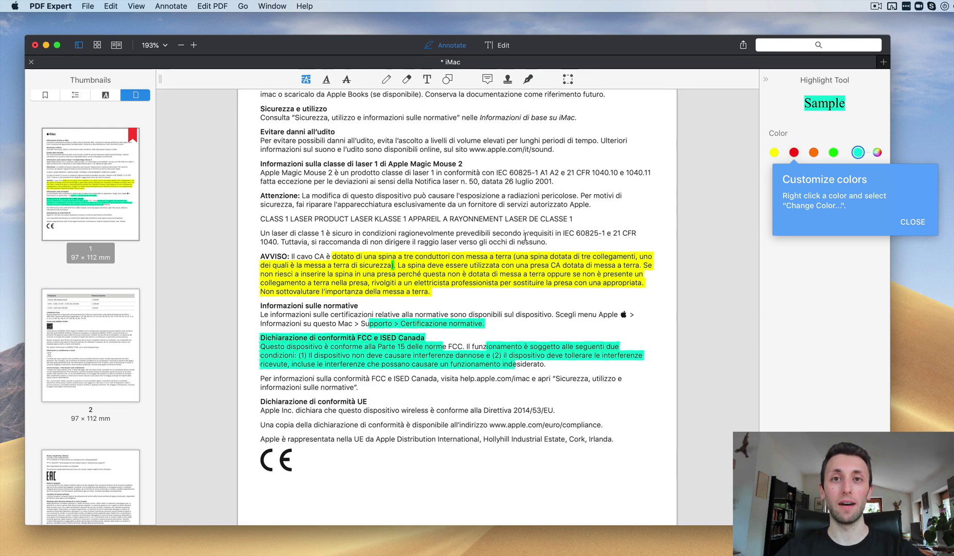
click(481, 268)
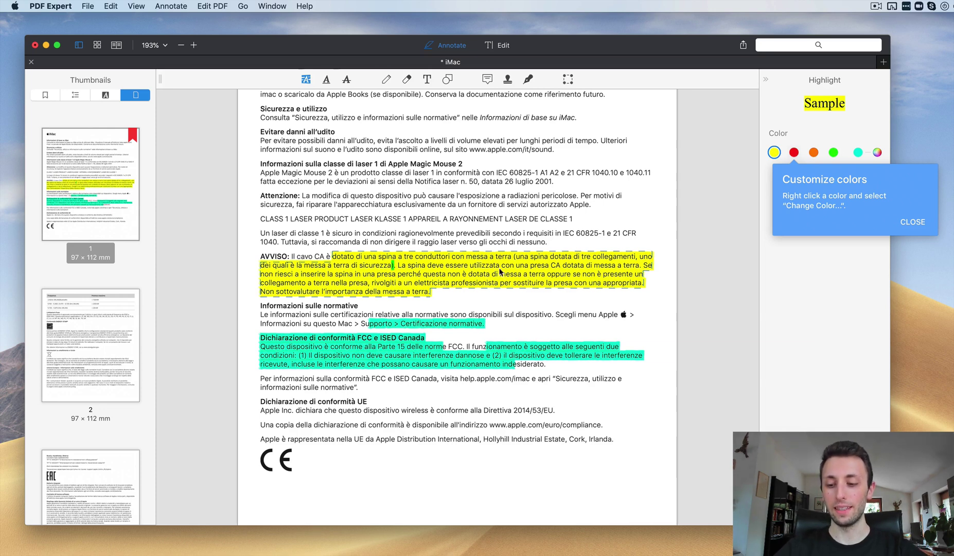
key(Delete)
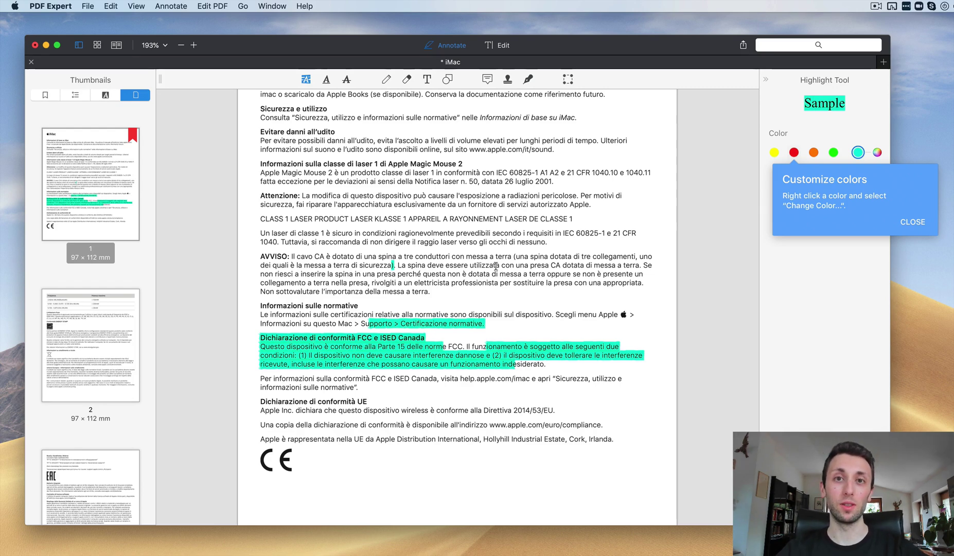
click(414, 348)
key(Delete)
scroll(422, 360, down, 1)
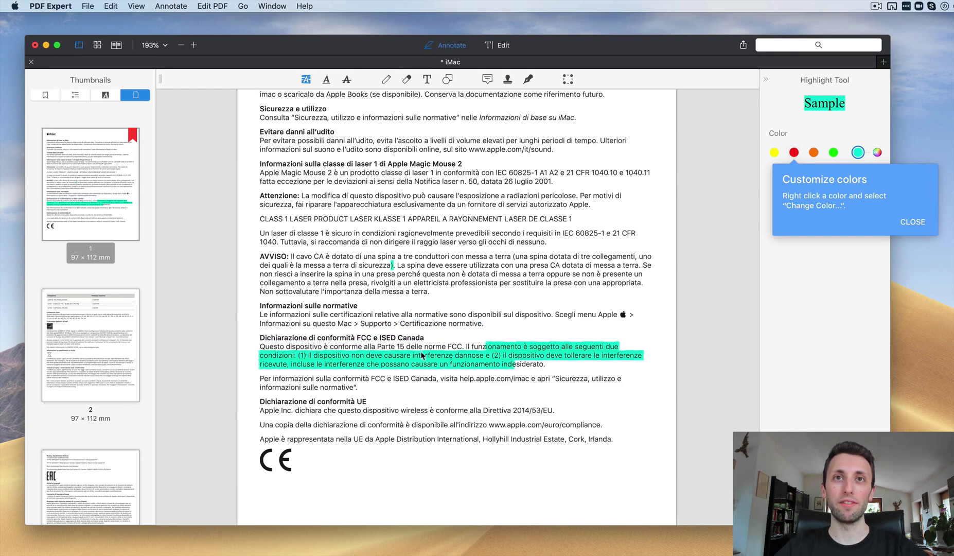
click(426, 364)
key(Delete)
scroll(499, 277, up, 1)
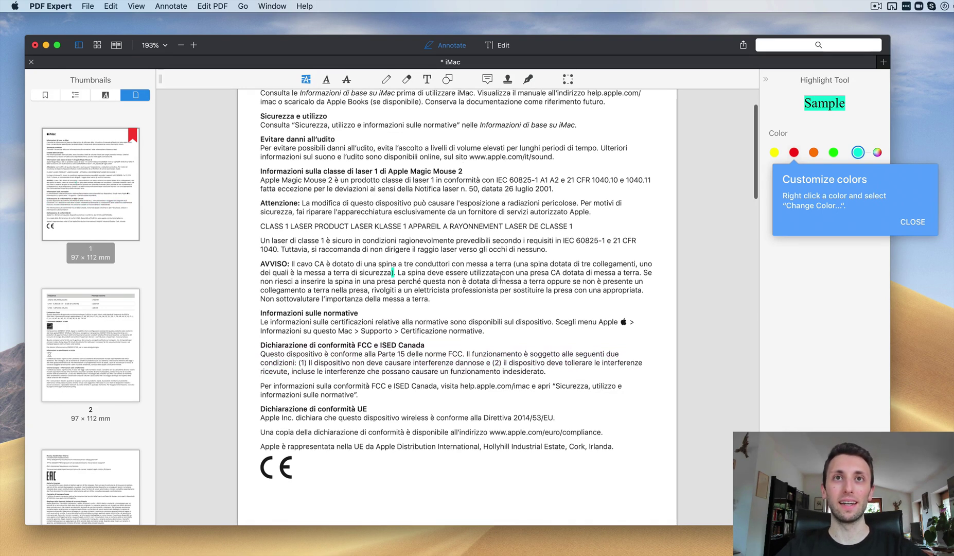
scroll(499, 276, down, 1)
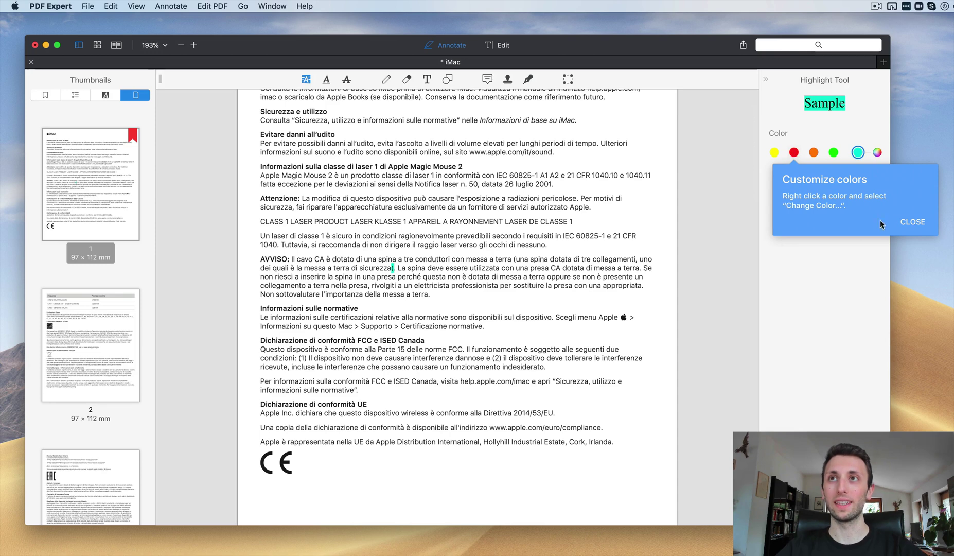
Step: Dismiss the color customization tip, select the red highlight color, and open and close its color editor
click(906, 221)
right_click(793, 154)
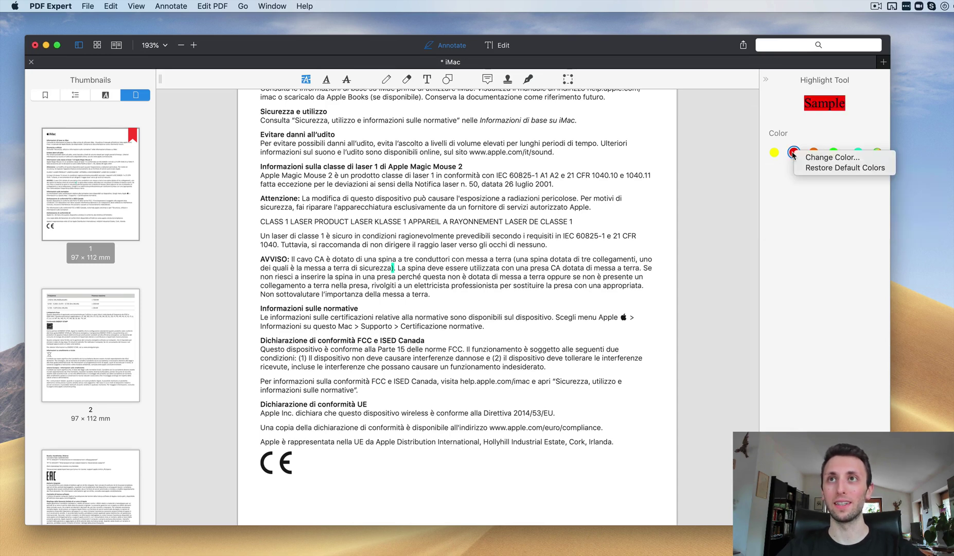
click(819, 156)
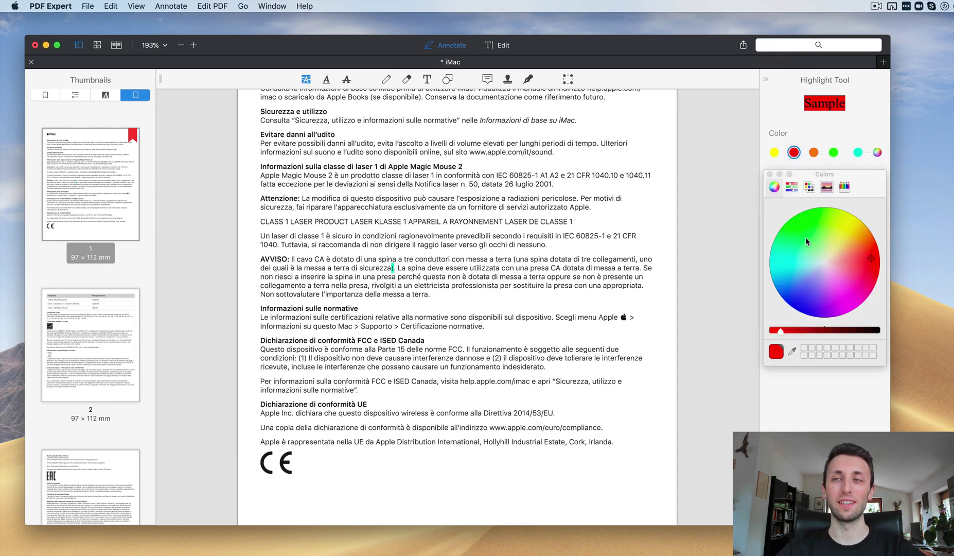
click(770, 174)
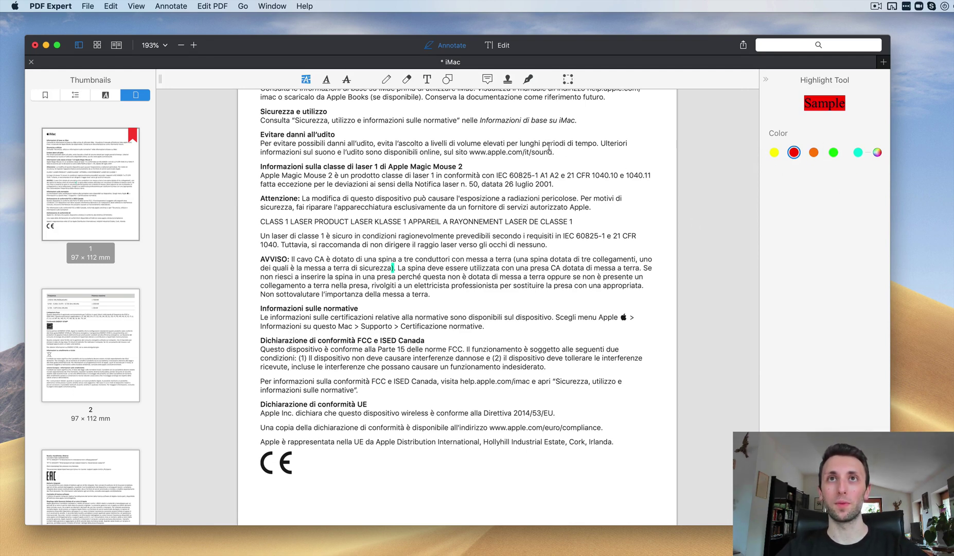
Step: Turn off highlighting and underline the text from the heading "Evitare danni all'udito" to "La modifica di questo dispositivo può"
scroll(549, 146, up, 3)
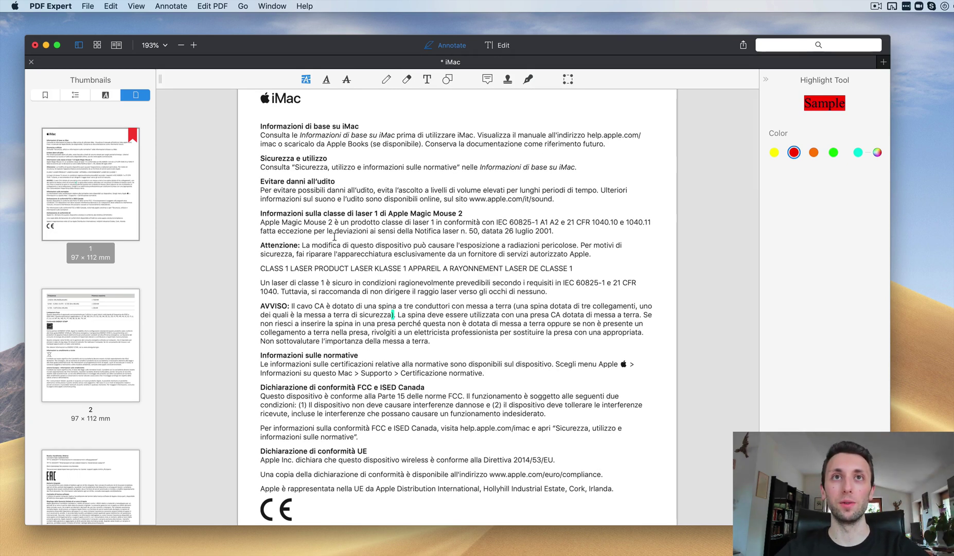
mouse_move(334, 215)
mouse_down()
mouse_move(411, 271)
mouse_move(515, 226)
mouse_move(433, 98)
mouse_up()
click(306, 79)
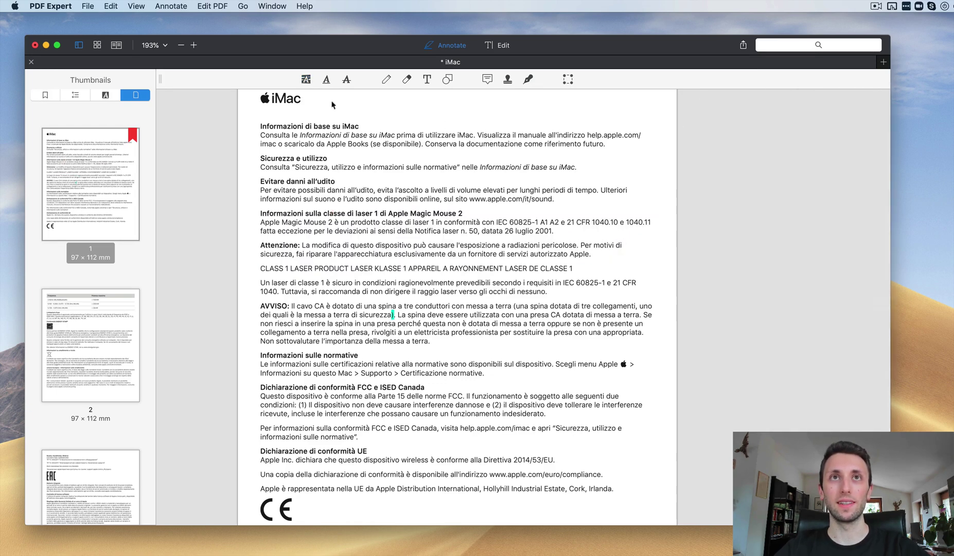
drag(350, 182, 429, 246)
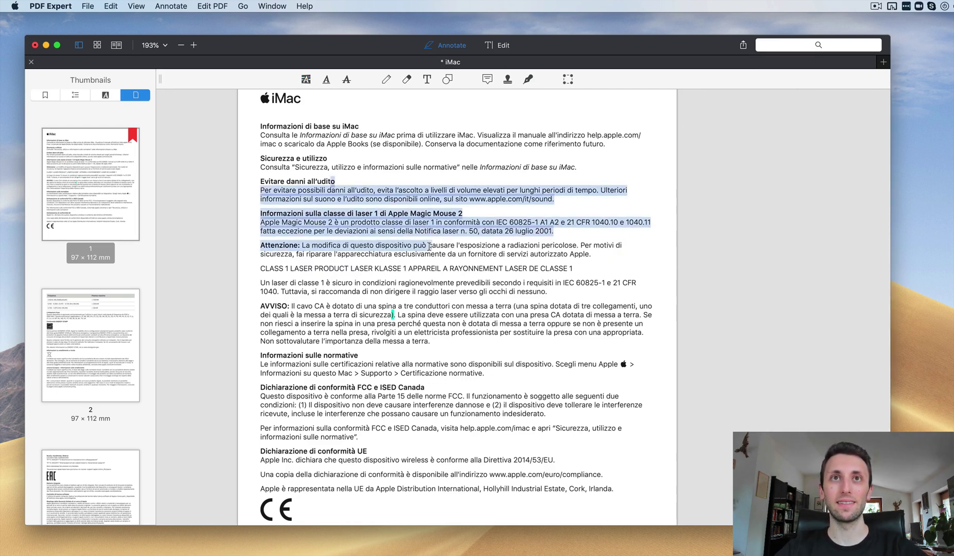
click(326, 80)
Step: Strike out the text from the "Evitare danni all'udito" paragraph to "Un laser di classe 1" in red, and undo both the strikeout and the underline
click(346, 79)
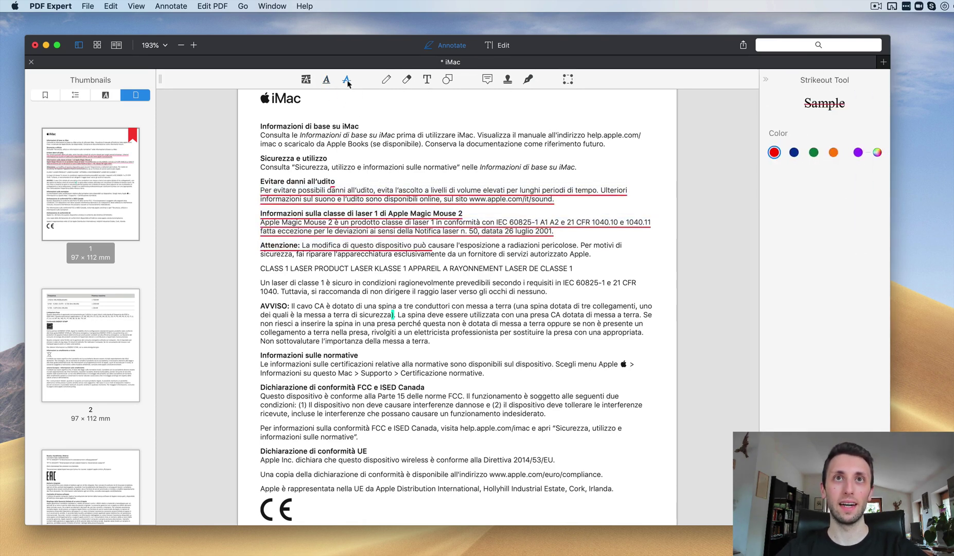
drag(355, 190, 448, 282)
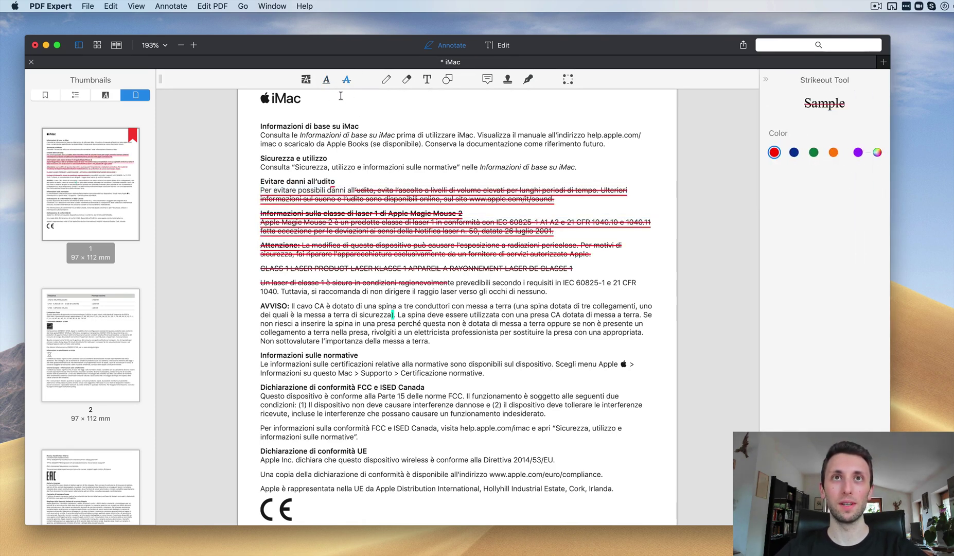
key(super+z)
key(super+z)
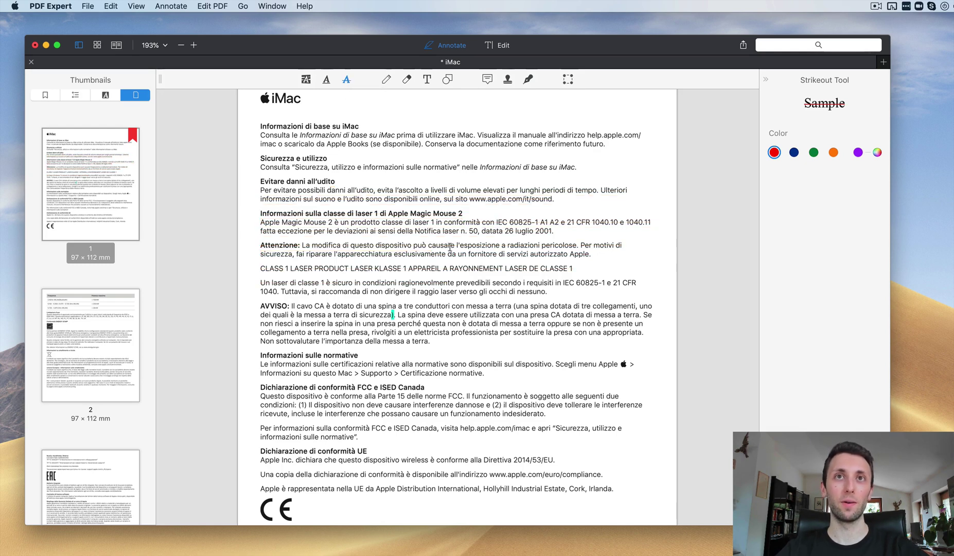
Step: Activate the Pen tool, draw a red 3 pt freehand stroke over the first paragraphs of page 1, and undo it
click(386, 80)
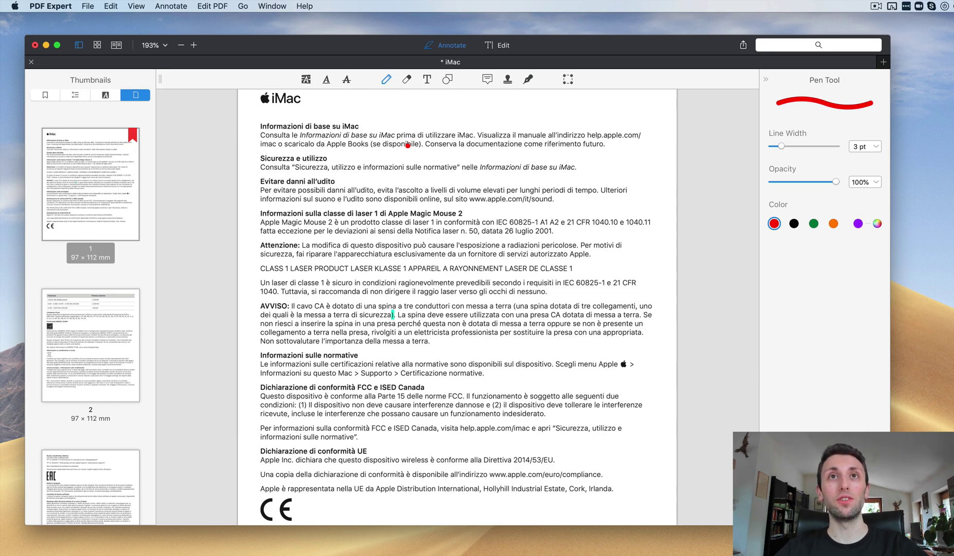
scroll(408, 146, up, 2)
mouse_move(437, 120)
mouse_down()
mouse_move(426, 143)
mouse_move(597, 165)
mouse_move(602, 133)
mouse_move(651, 119)
mouse_up()
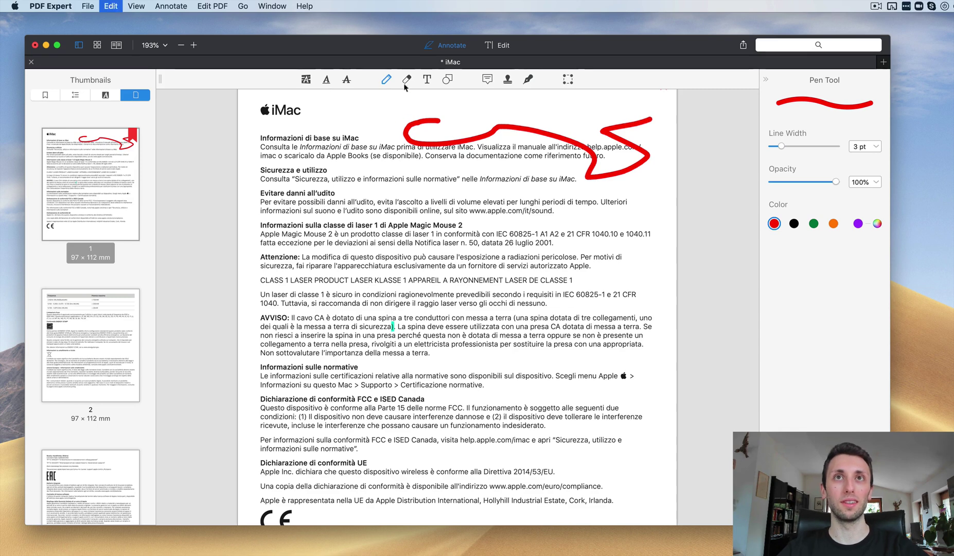
key(super+z)
Step: Circle the CE mark at the end of page 1 with the red 3 pt pen and undo the drawing
scroll(362, 155, down, 5)
scroll(363, 155, down, 15)
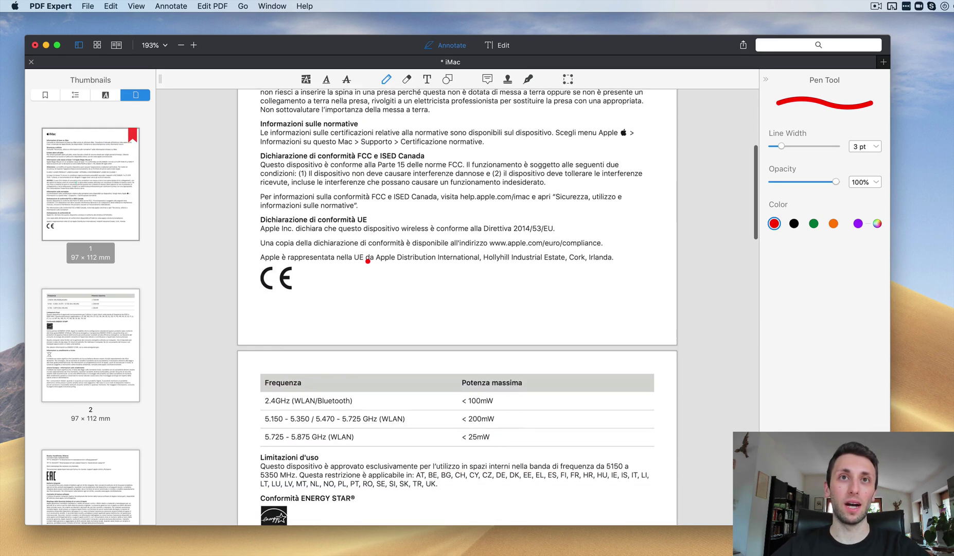
mouse_move(282, 226)
mouse_down()
mouse_move(268, 226)
mouse_move(268, 282)
mouse_move(294, 229)
mouse_move(278, 228)
mouse_up()
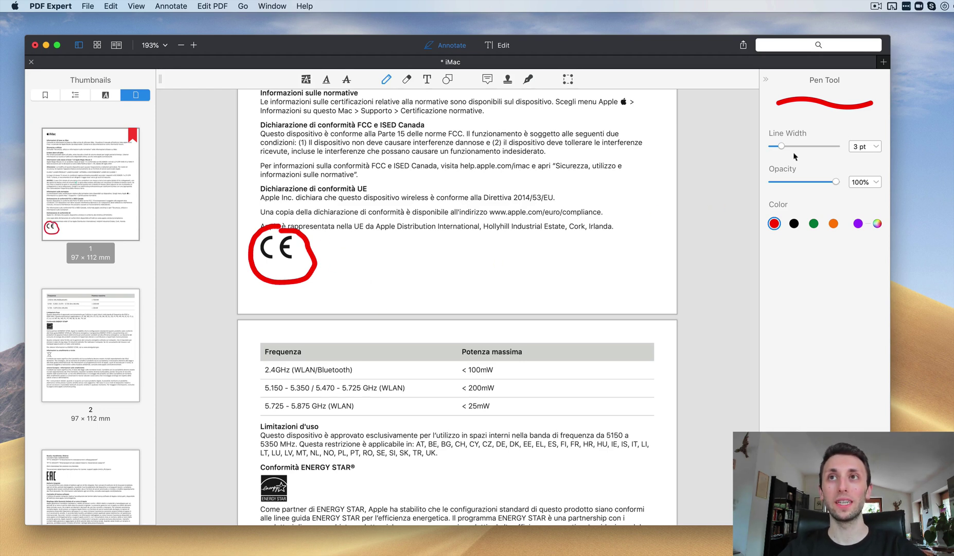
key(super+z)
Step: Set the pen's line width to 0,7 pt, try it with a freehand circle around the CE mark, and undo the circle
drag(781, 146, 771, 146)
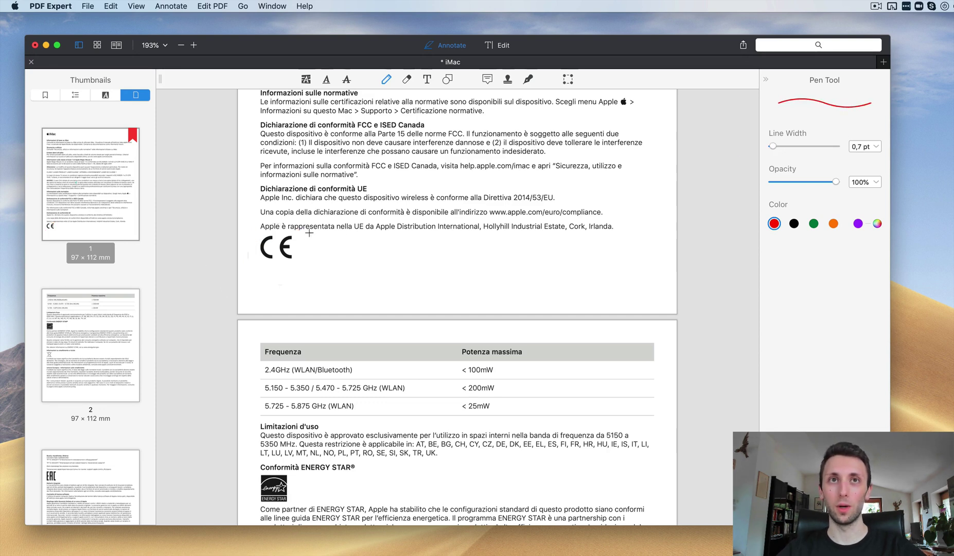
mouse_move(270, 227)
mouse_down()
mouse_move(273, 275)
mouse_move(288, 232)
mouse_up()
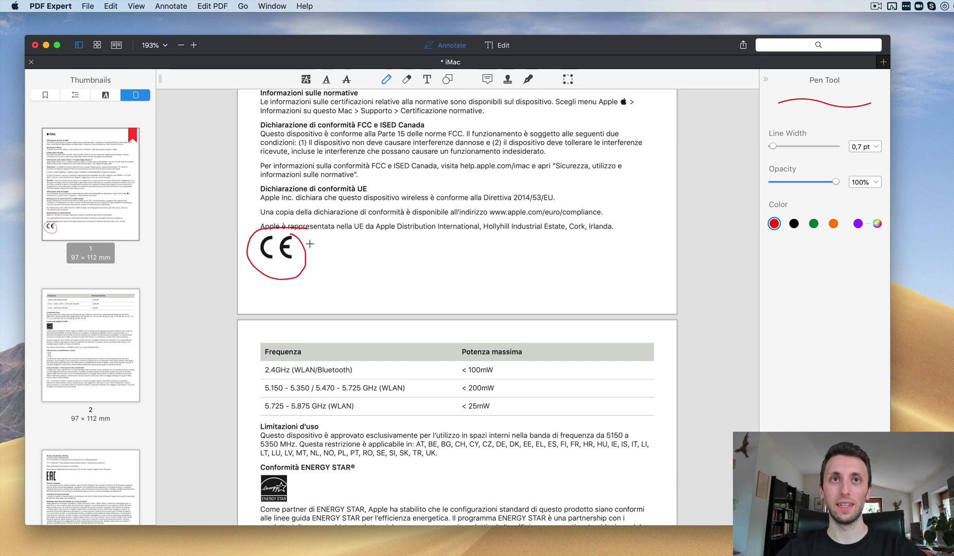
key(super+z)
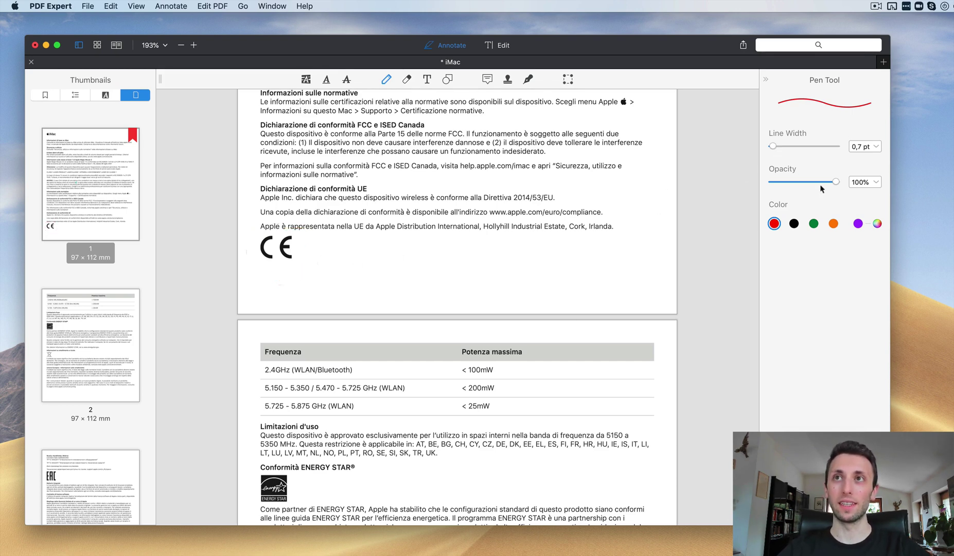
Step: Select black as the pen color, showing its color options and dismissing them without choosing one
right_click(794, 224)
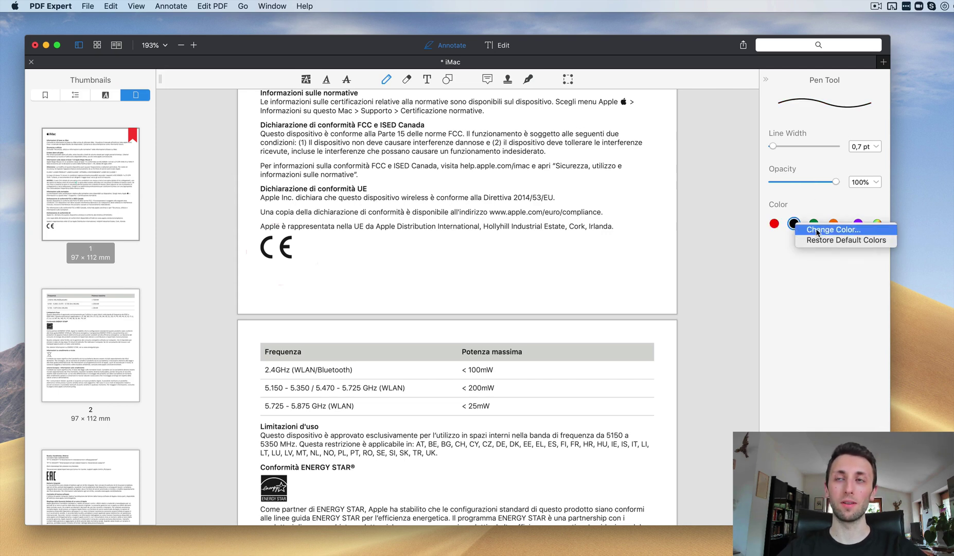
click(791, 280)
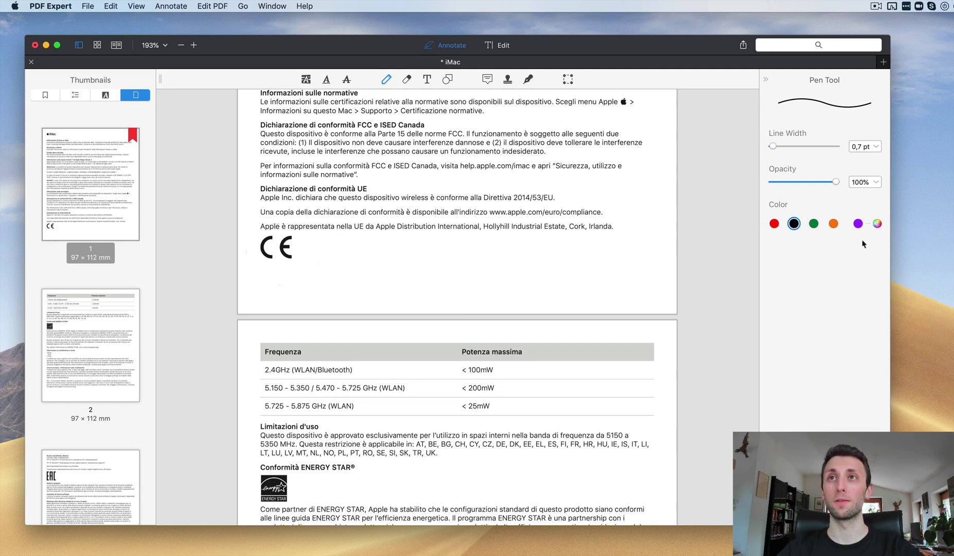
Step: Scribble with the black 0,7 pt pen beside the CE mark on page 1 and erase the drawing with the 10 px eraser
scroll(690, 278, up, 1)
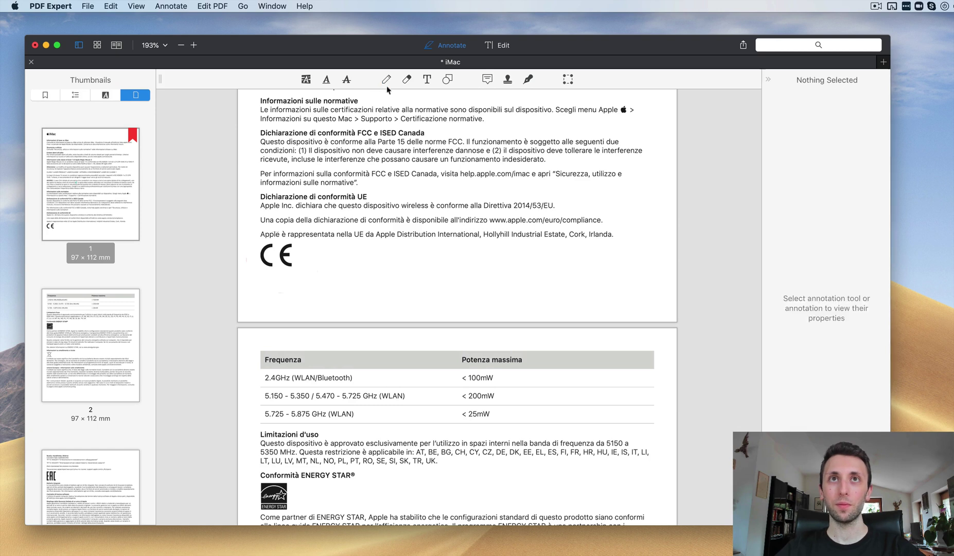
click(385, 82)
click(385, 82)
mouse_move(453, 255)
mouse_down()
mouse_move(426, 257)
mouse_move(466, 277)
mouse_move(437, 265)
mouse_move(461, 278)
mouse_move(449, 269)
mouse_up()
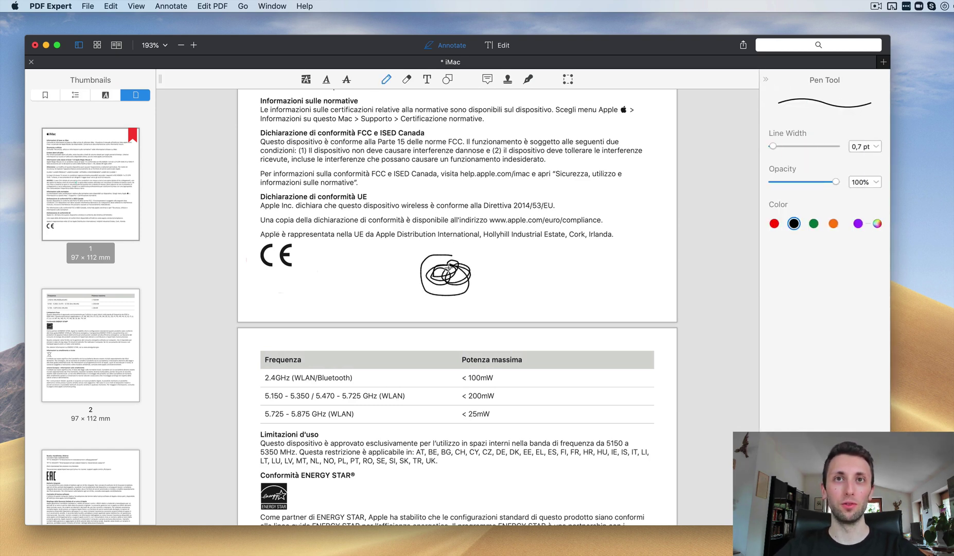
click(406, 80)
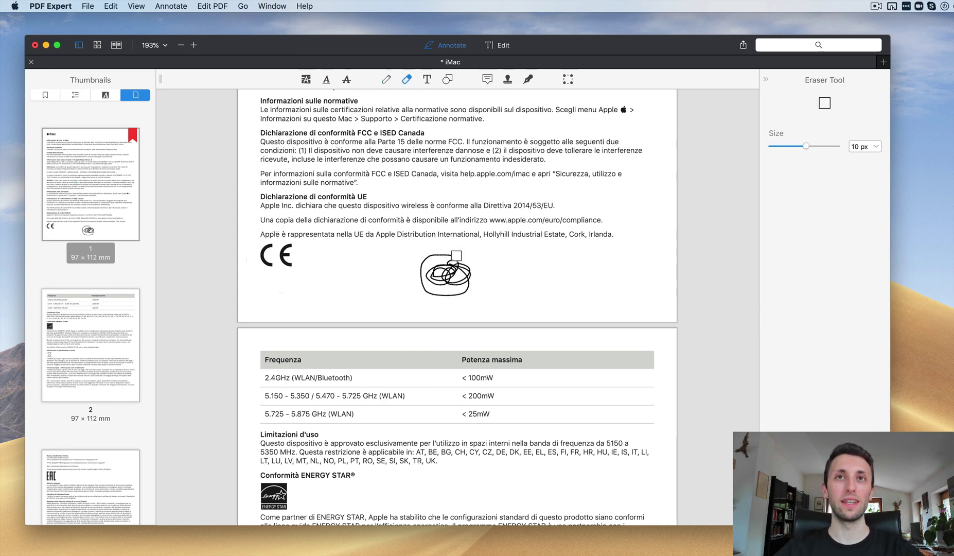
mouse_move(445, 286)
mouse_down()
mouse_move(455, 270)
mouse_move(435, 272)
mouse_move(432, 289)
mouse_move(447, 291)
mouse_move(465, 282)
mouse_move(466, 266)
mouse_up()
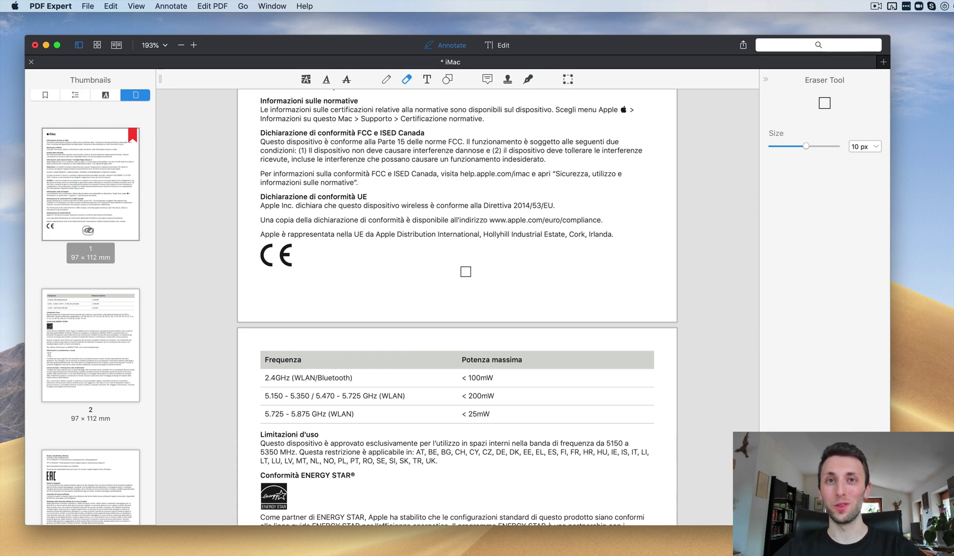
Step: Add the red 12 pt Helvetica text "djkfhdkhdfsjafds" below the last line of page 1 and undo it
click(427, 80)
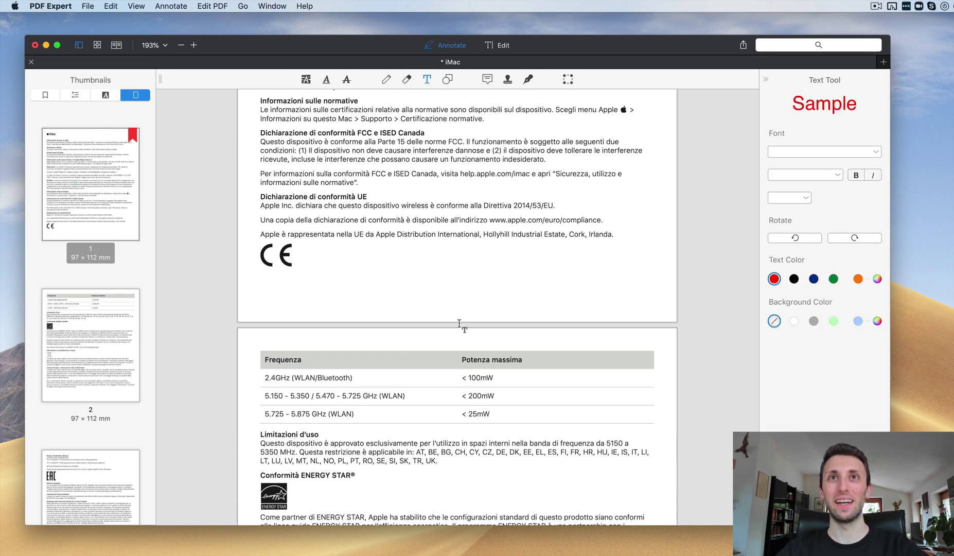
click(381, 278)
text(djkfhdkhdfsjafds)
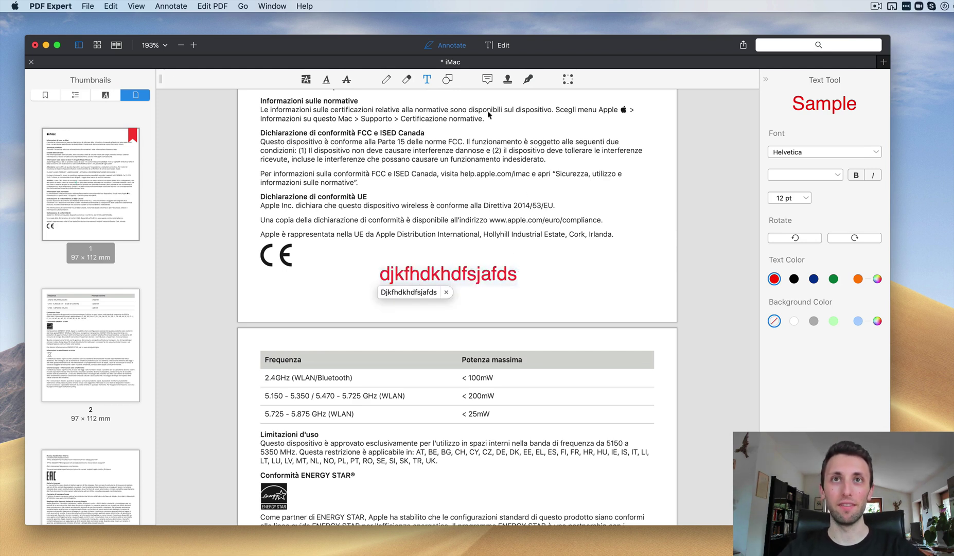
key(super+z)
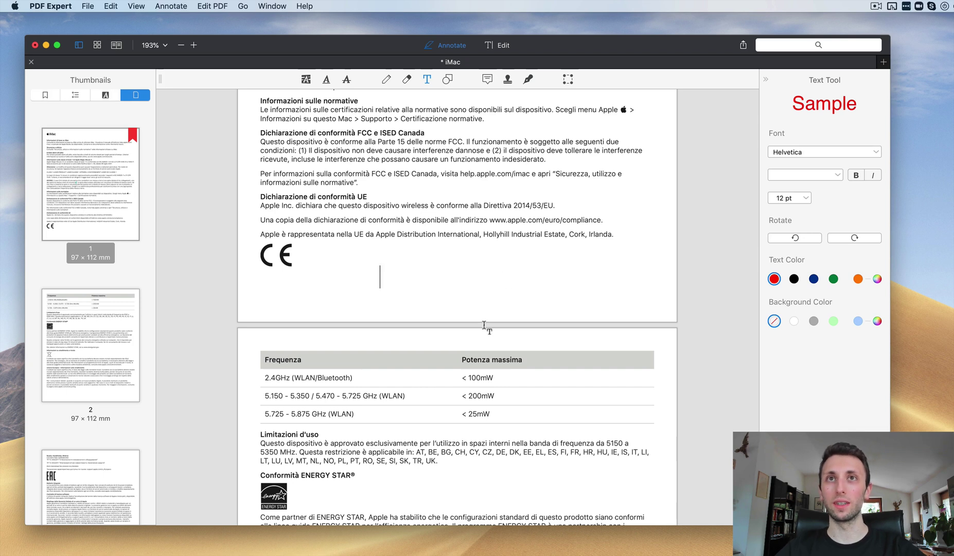
Step: Draw an unfilled red 3 pt rectangle at the end of page 1, move it over the CE mark, and undo these changes
click(448, 81)
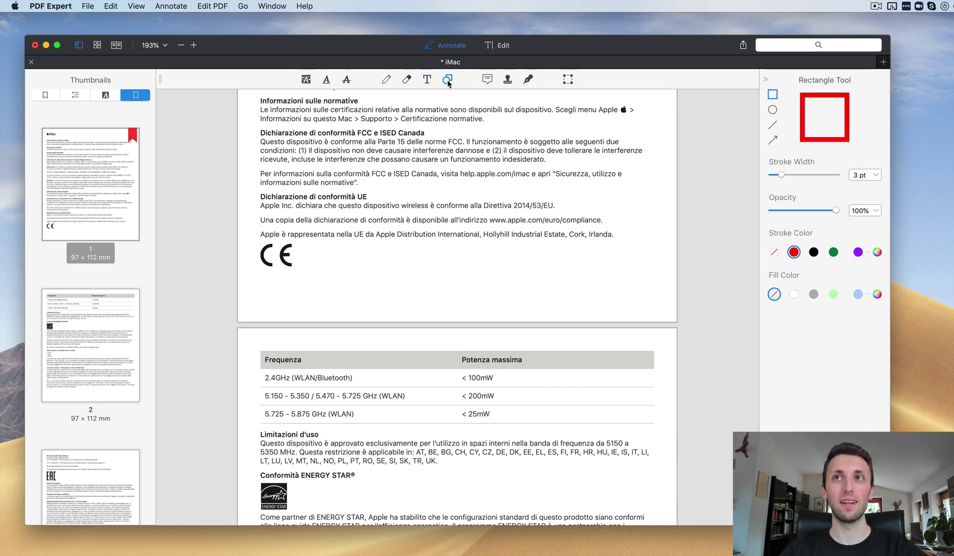
mouse_move(395, 261)
mouse_down()
mouse_move(485, 312)
mouse_move(546, 312)
mouse_up()
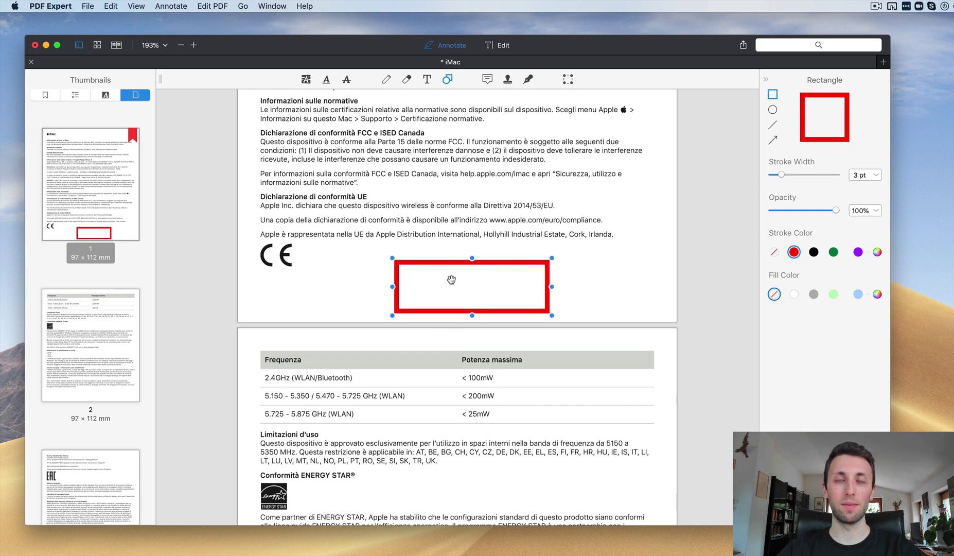
mouse_move(453, 289)
mouse_down()
mouse_move(337, 242)
mouse_move(304, 258)
mouse_up()
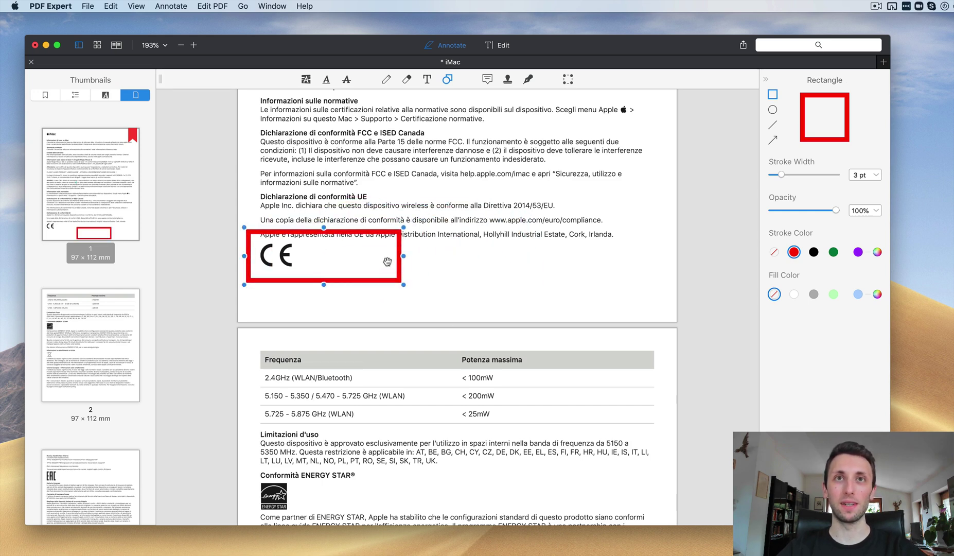
drag(407, 255, 307, 259)
key(super+z)
key(super+z)
key(super+z)
key(super+z)
key(super+z)
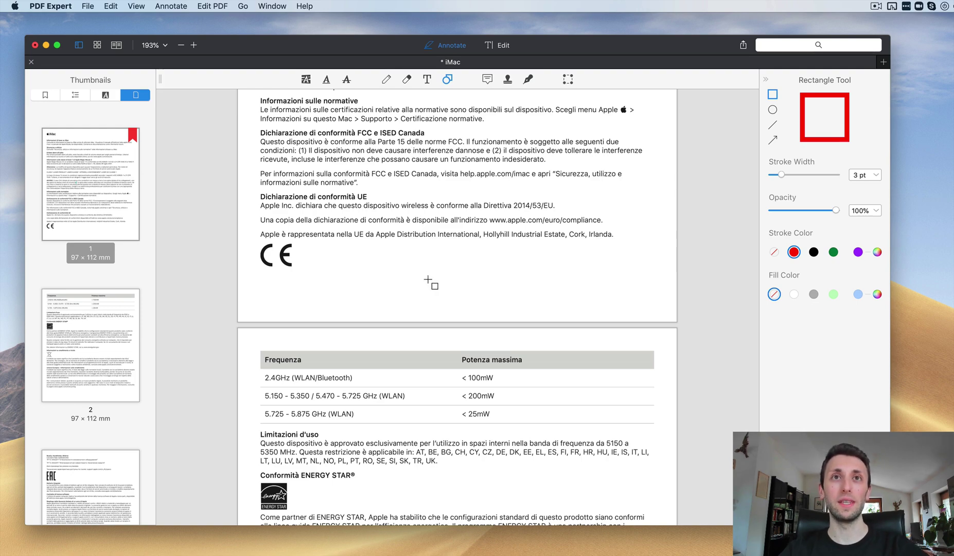
scroll(430, 281, up, 5)
scroll(430, 280, up, 3)
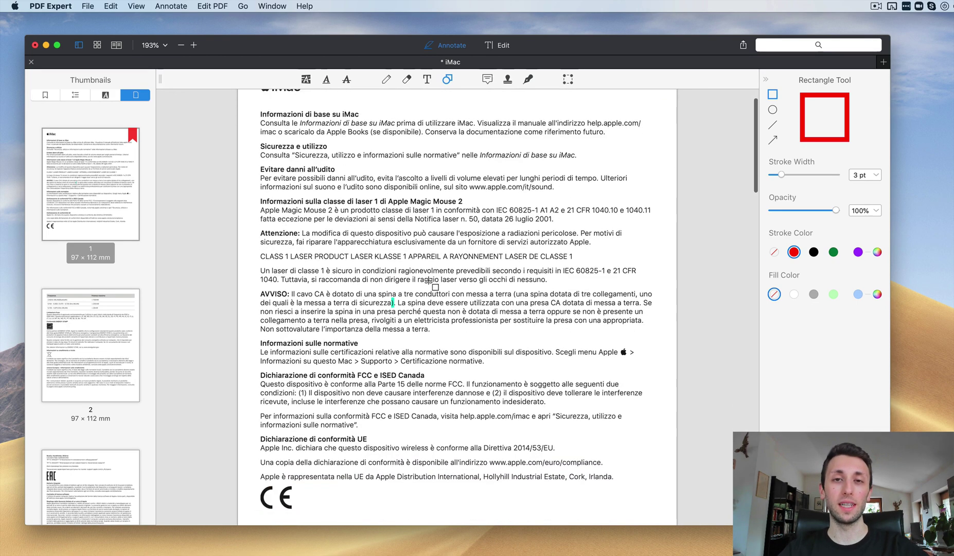
scroll(431, 284, down, 7)
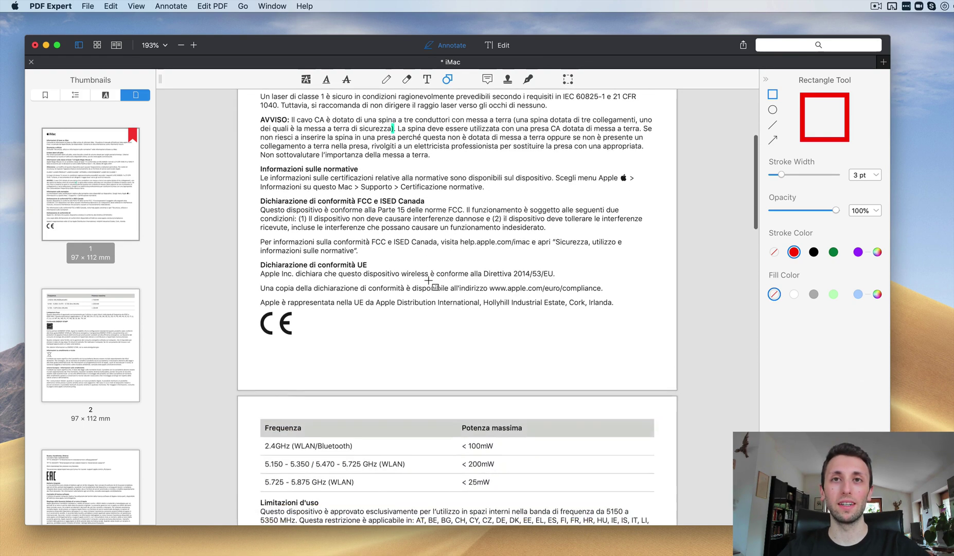
scroll(431, 284, down, 6)
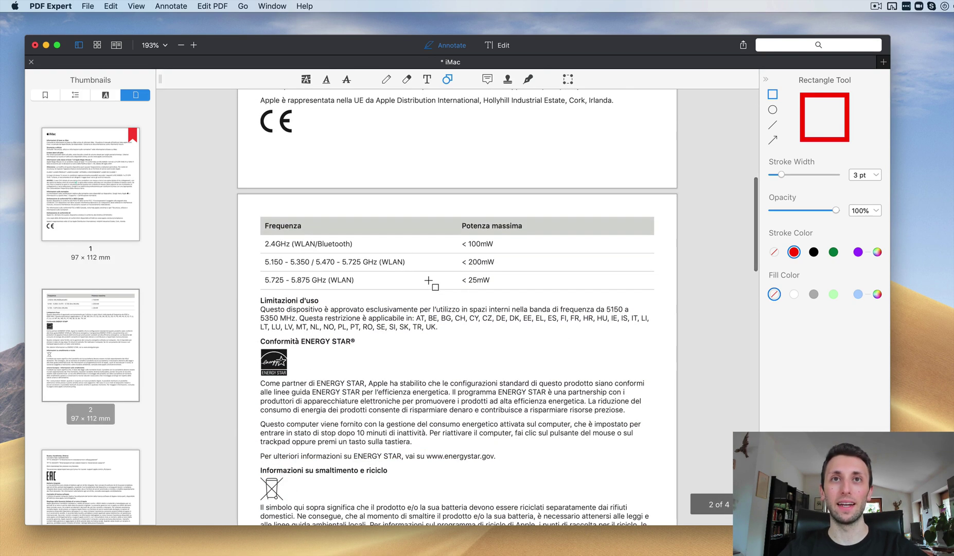
scroll(431, 284, down, 6)
scroll(431, 284, down, 15)
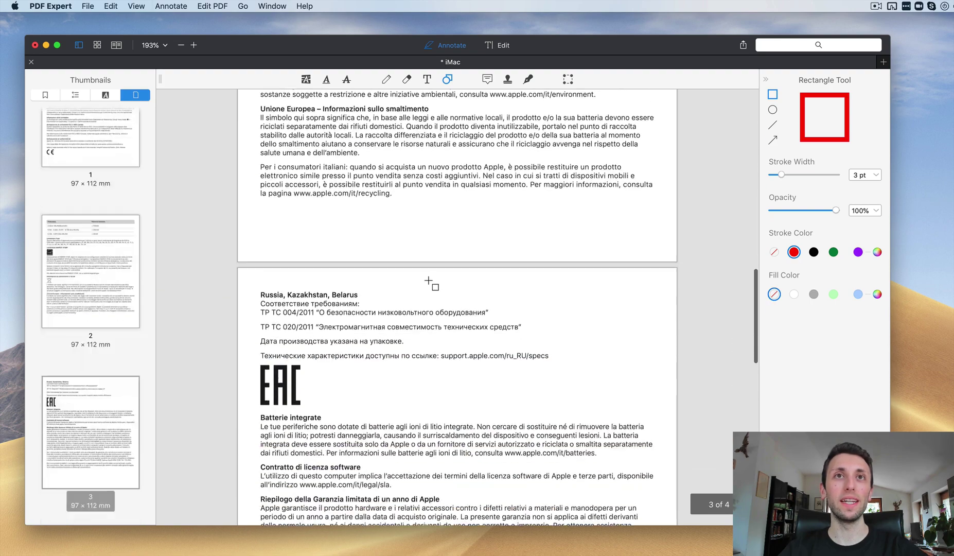
scroll(431, 280, up, 20)
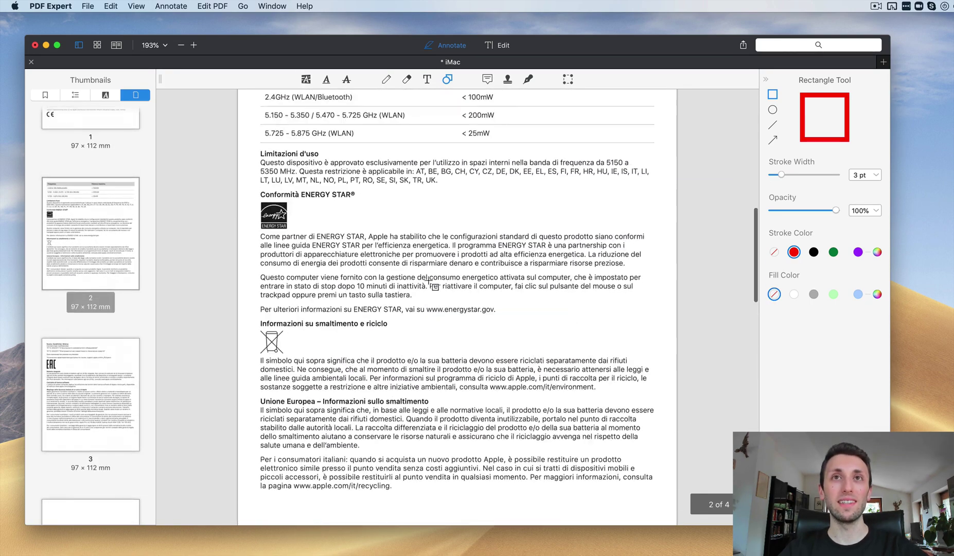
Step: Add a note reading "jdfhskjdshdskjhdslk" beside the CE mark and move it up next to the "Dichiarazione di conformità UE" section
click(489, 82)
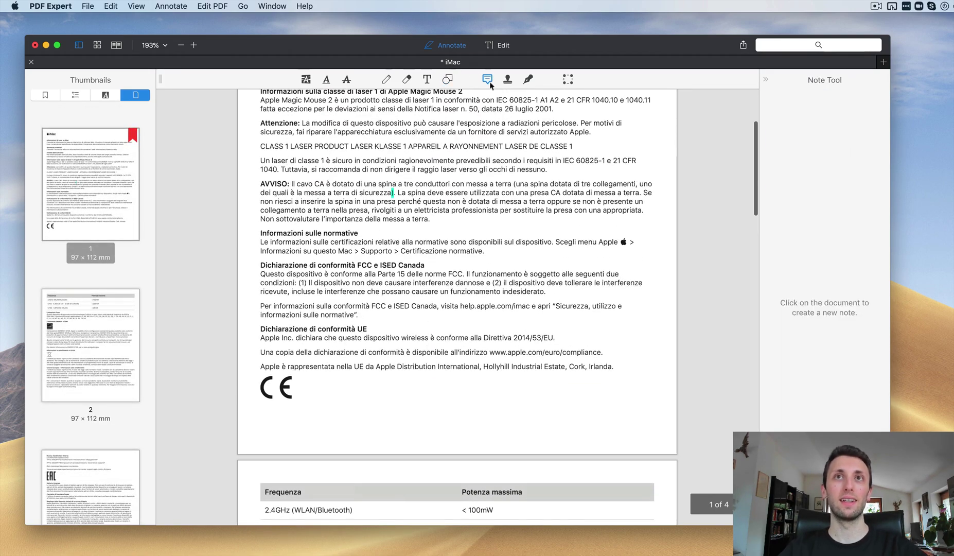
click(445, 391)
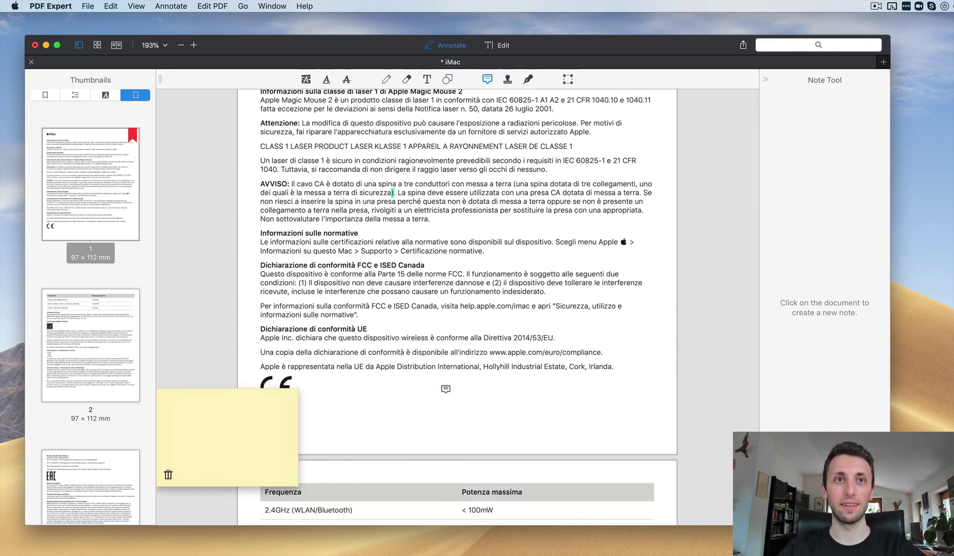
text(jdfhskjdshdskjhdslk)
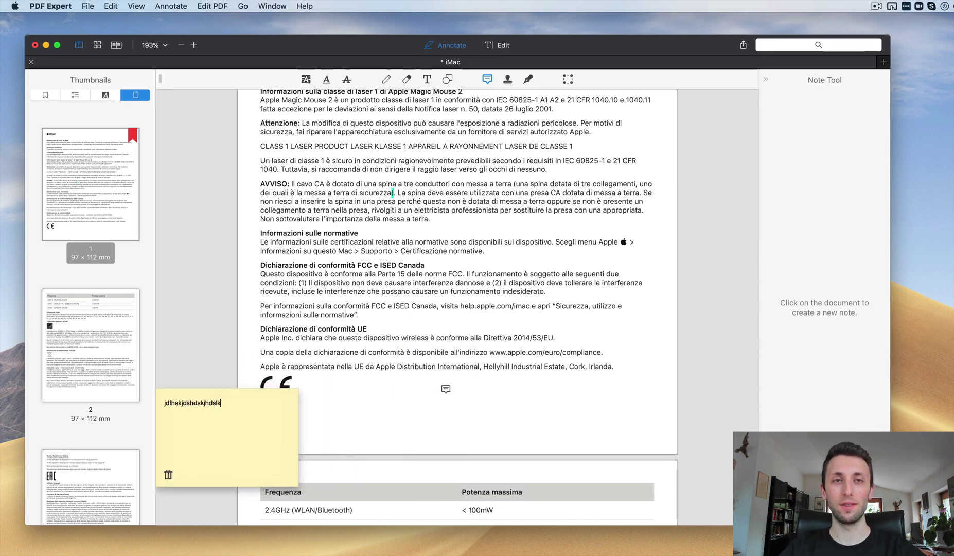
click(430, 447)
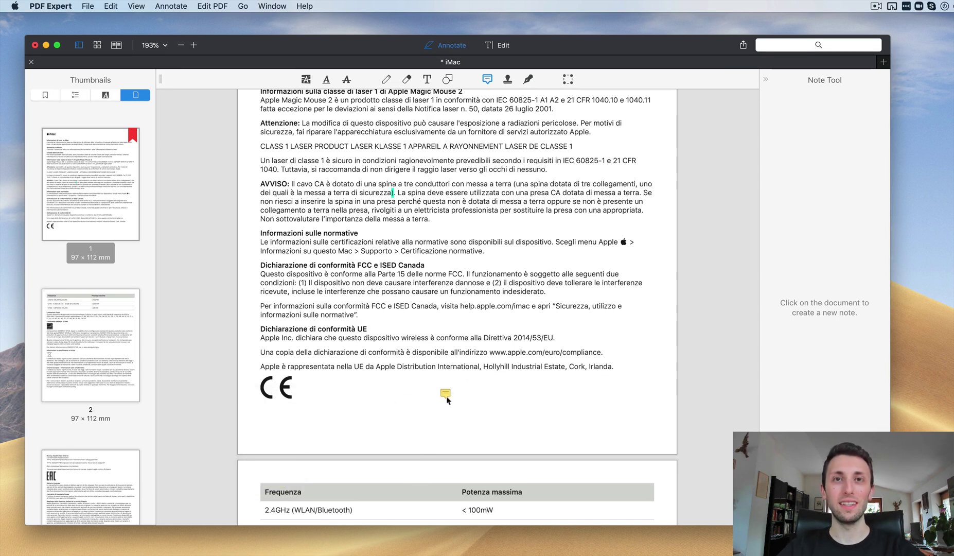
mouse_move(447, 401)
drag(447, 398, 553, 319)
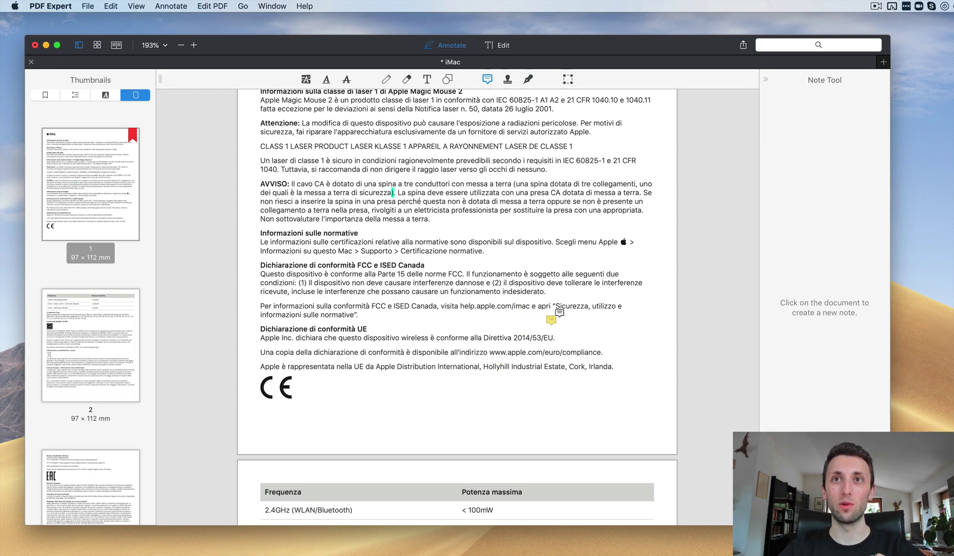
Step: Place the standard FINAL stamp in the upper right corner of page 1 and shrink it to fit above the first paragraph
scroll(555, 304, up, 5)
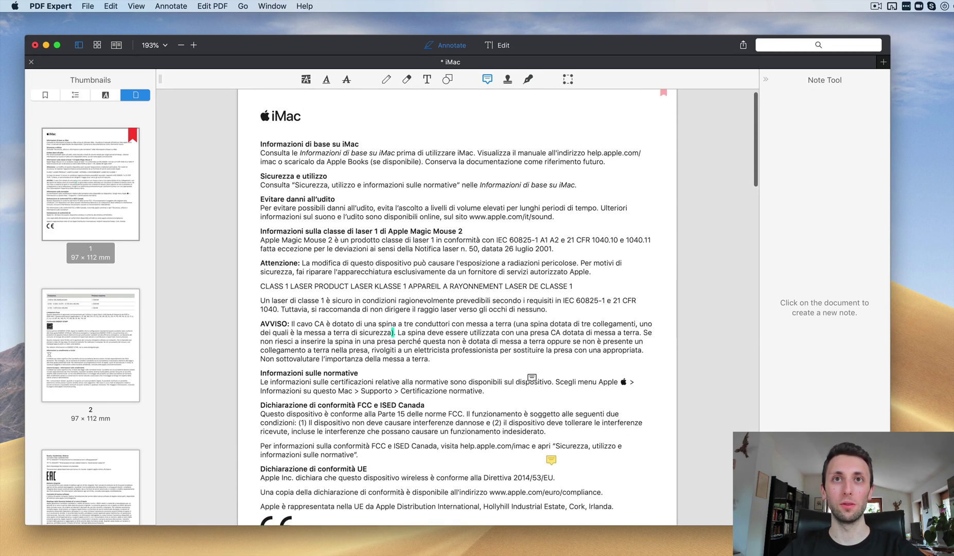
scroll(519, 232, up, 1)
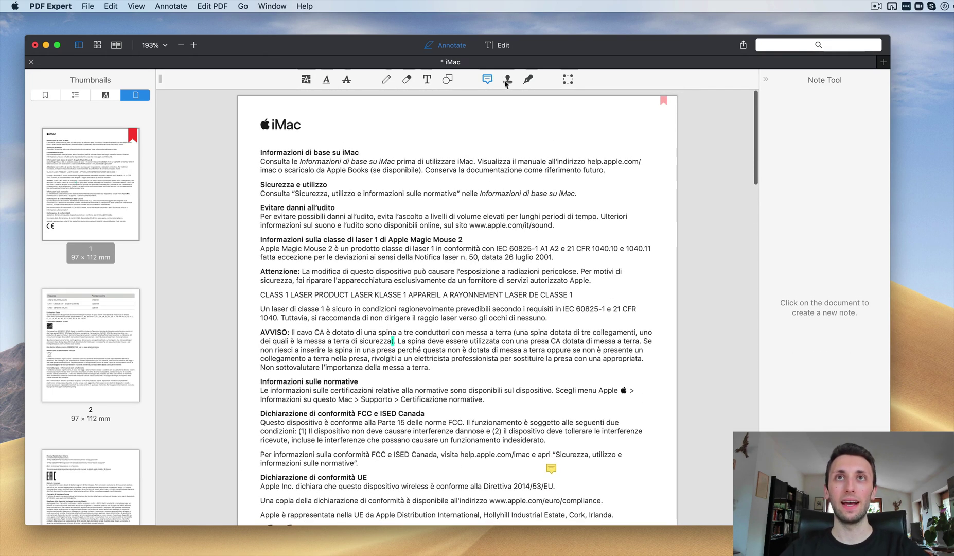
click(506, 80)
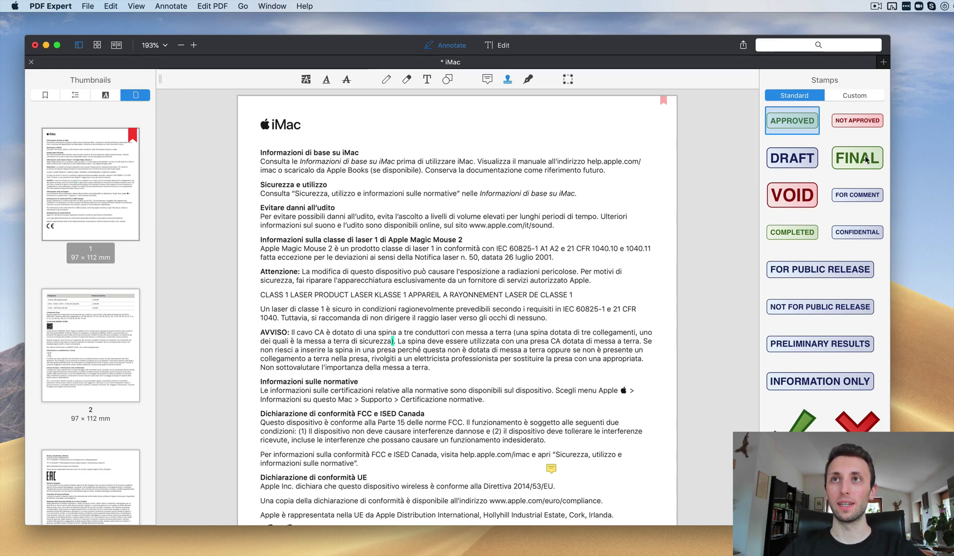
scroll(835, 268, down, 5)
scroll(833, 206, up, 5)
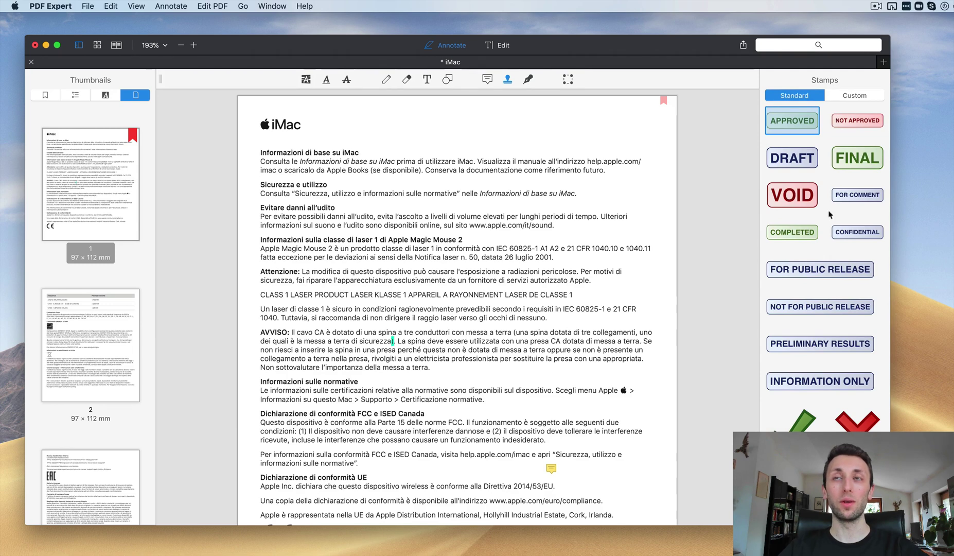
drag(857, 158, 595, 143)
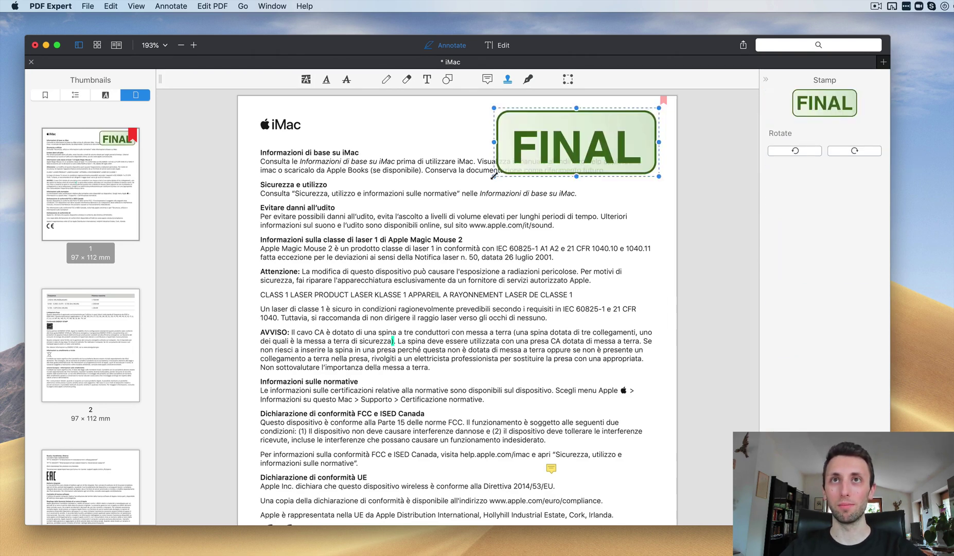
drag(492, 178, 576, 143)
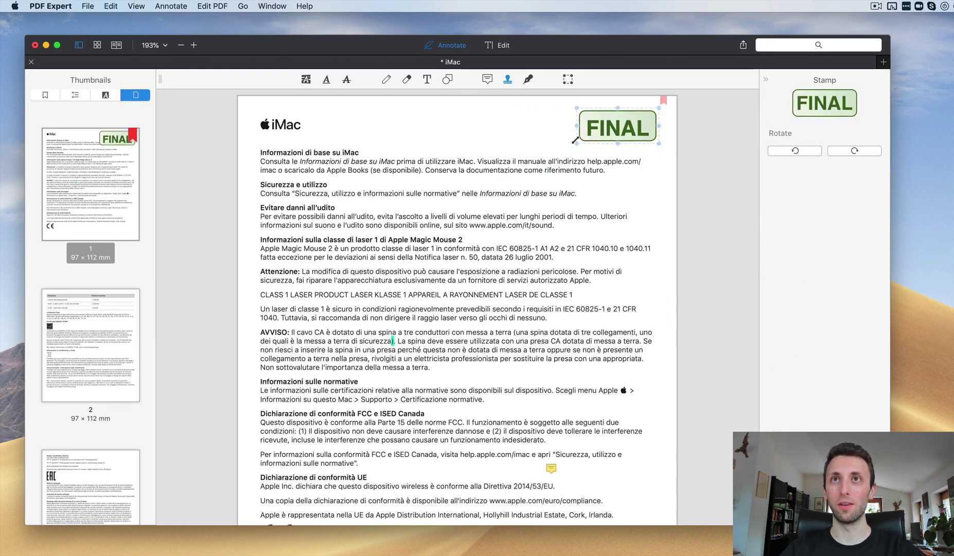
Step: Remove the FINAL stamp from page 1 and show the custom stamps
click(765, 81)
click(873, 81)
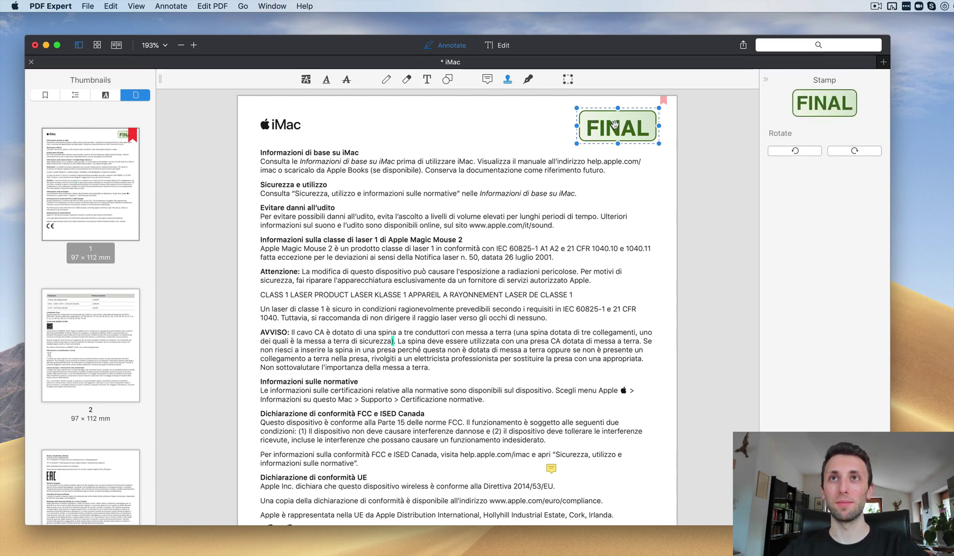
key(Escape)
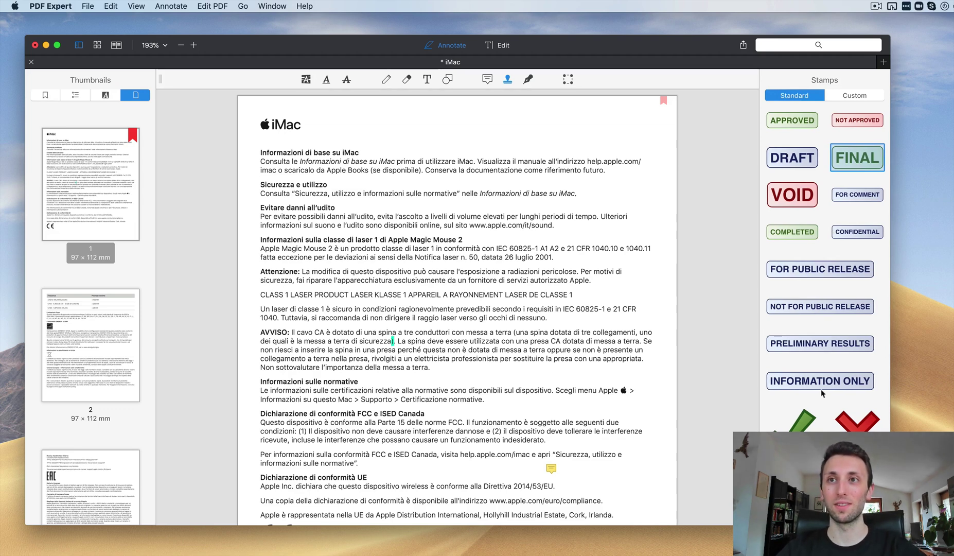
click(856, 96)
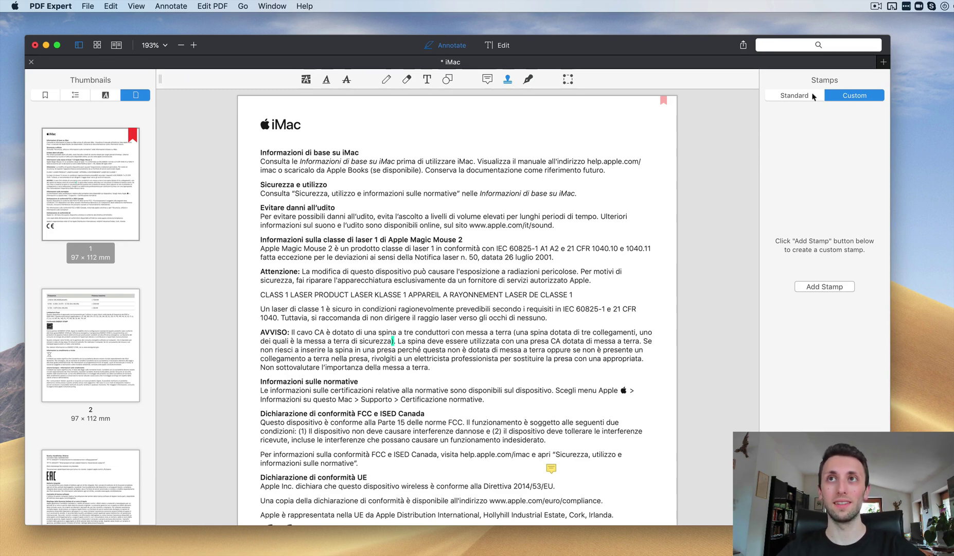
Step: Enter the full name as a new keyboard signature, try it in purple and dark blue, and clear it
click(528, 80)
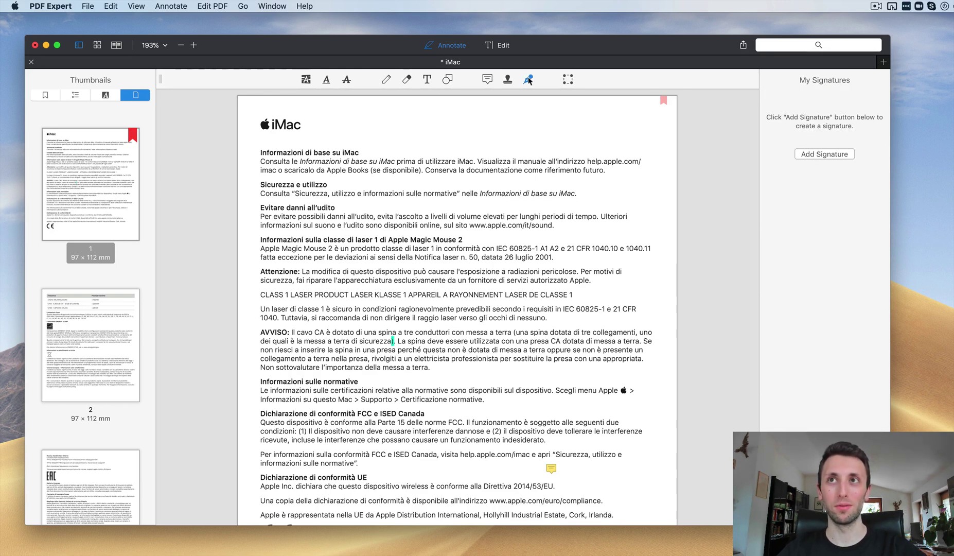
click(825, 155)
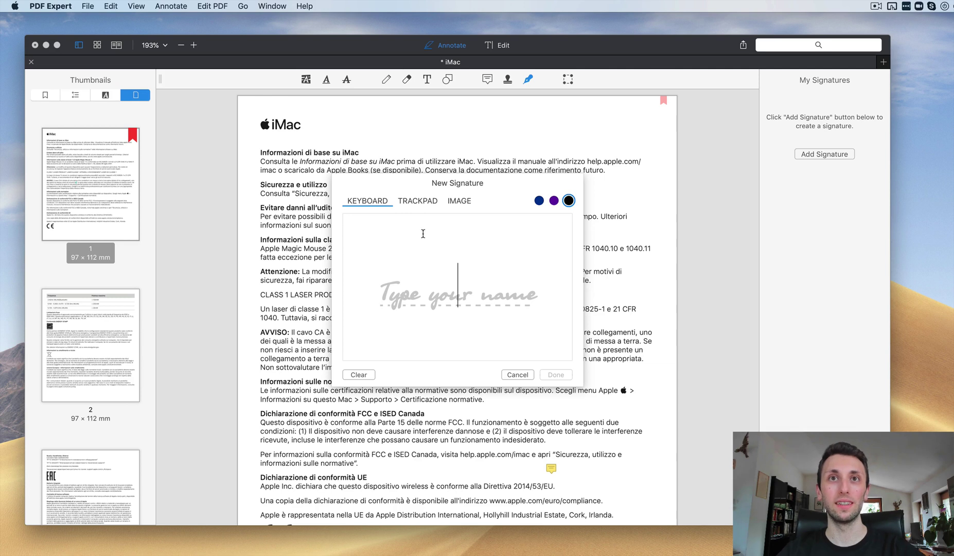
text(Pi)
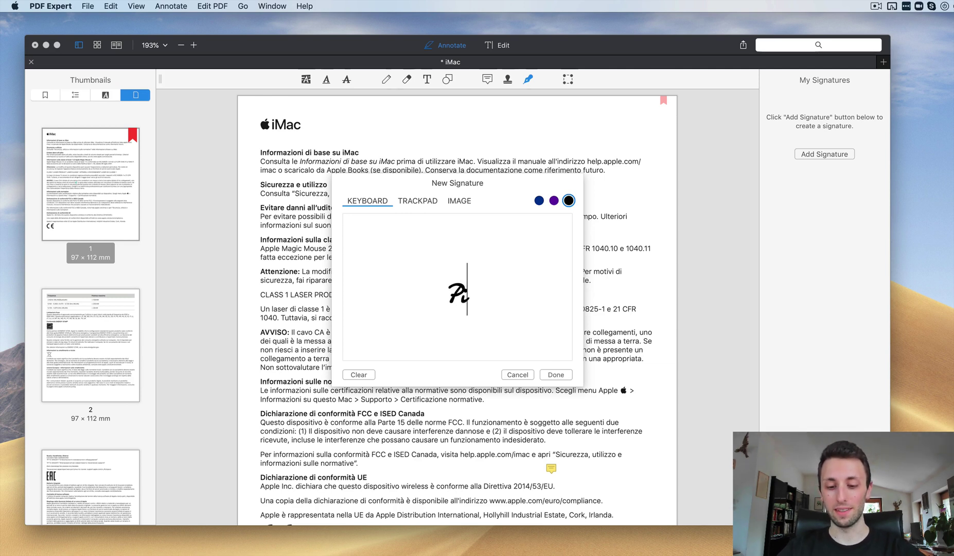
text(erluigi)
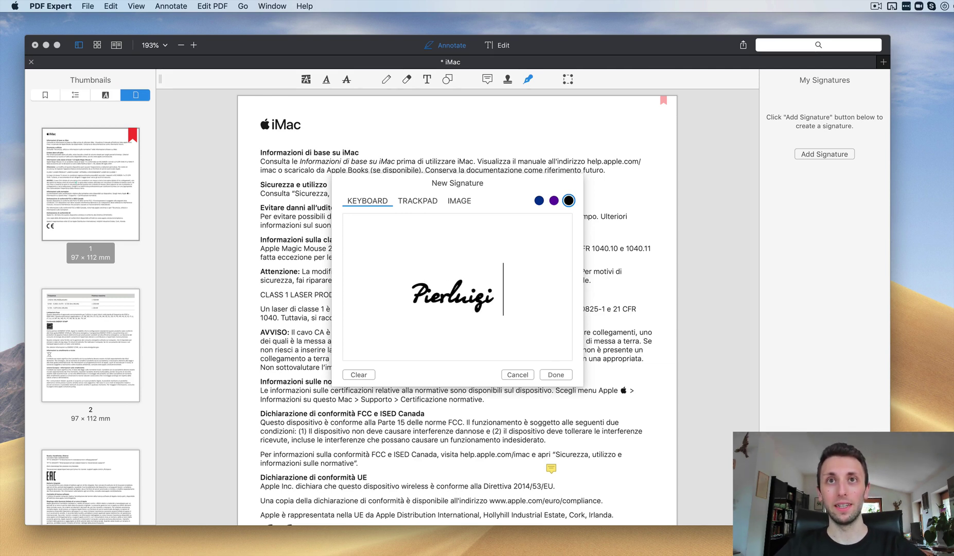
text( Giglio)
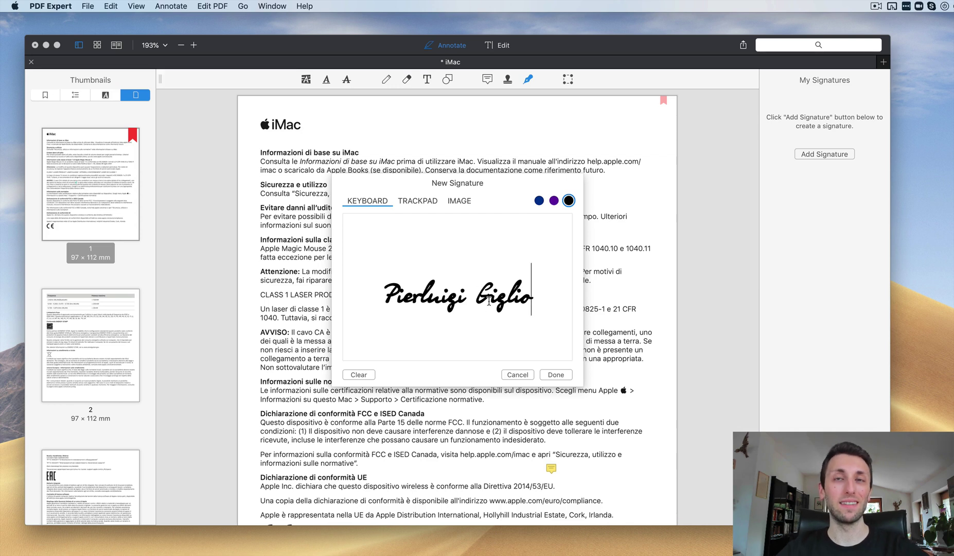
key(super+a)
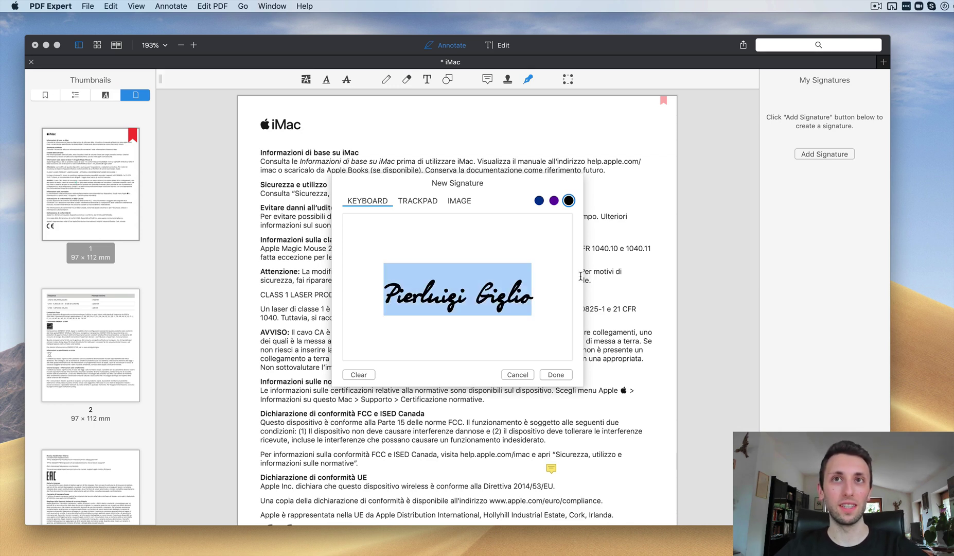
click(554, 200)
click(539, 200)
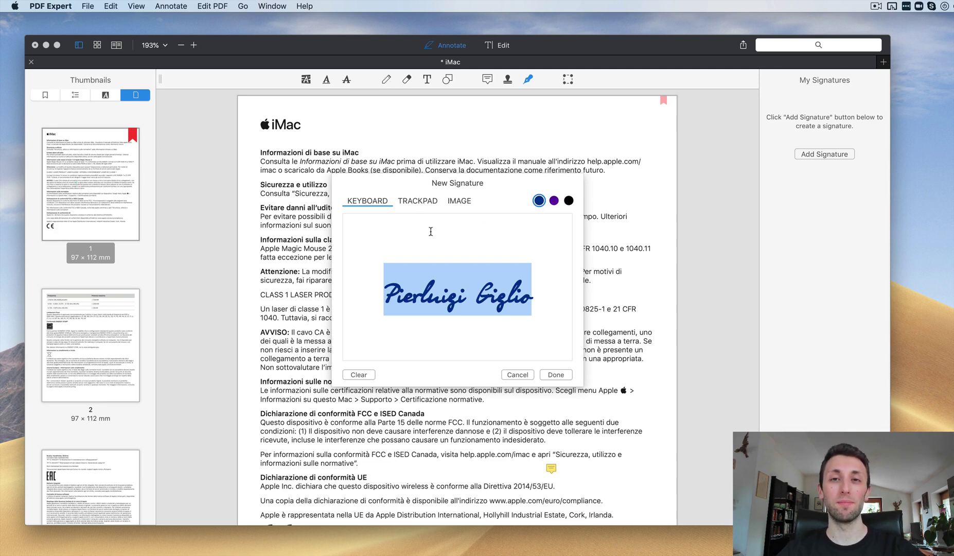
key(BackSpace)
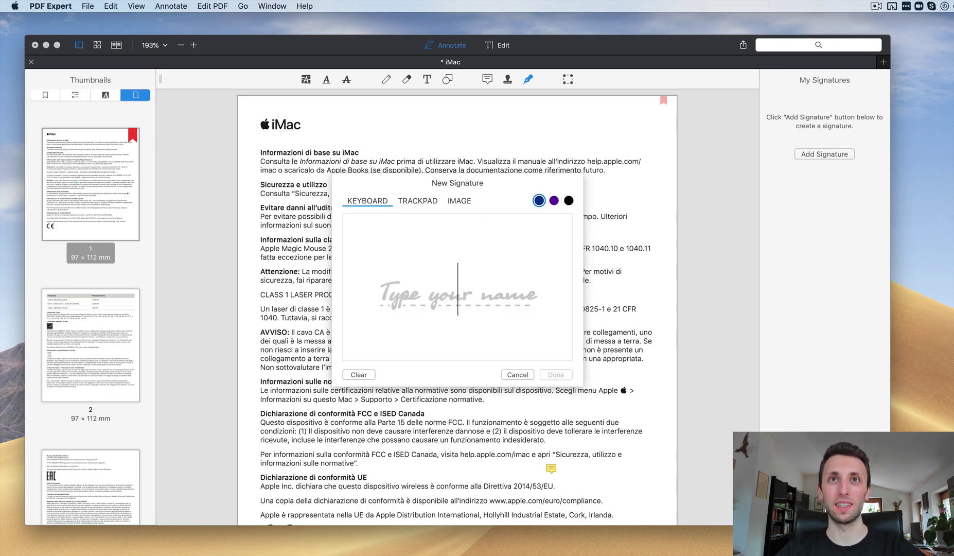
Step: Examine the trackpad and image options for a new signature and cancel without creating one
click(423, 202)
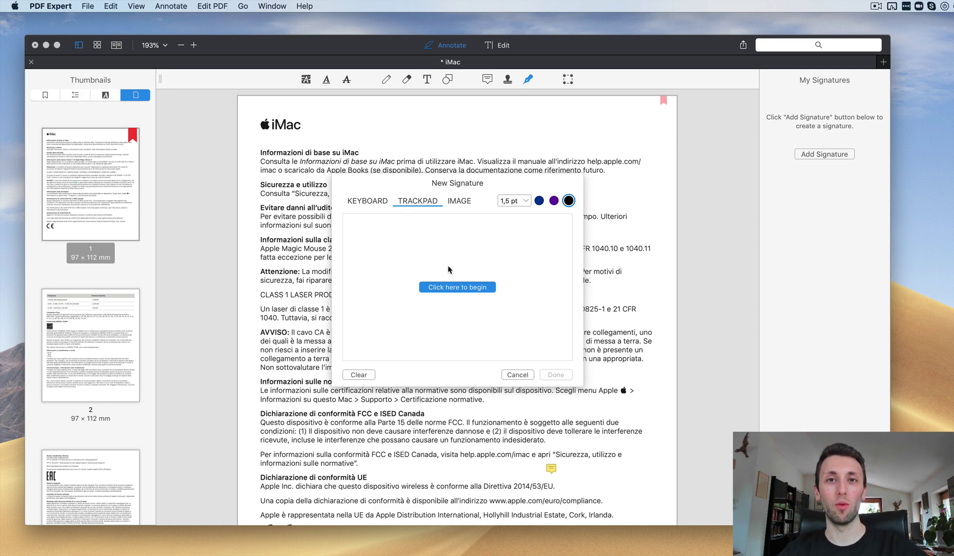
click(453, 286)
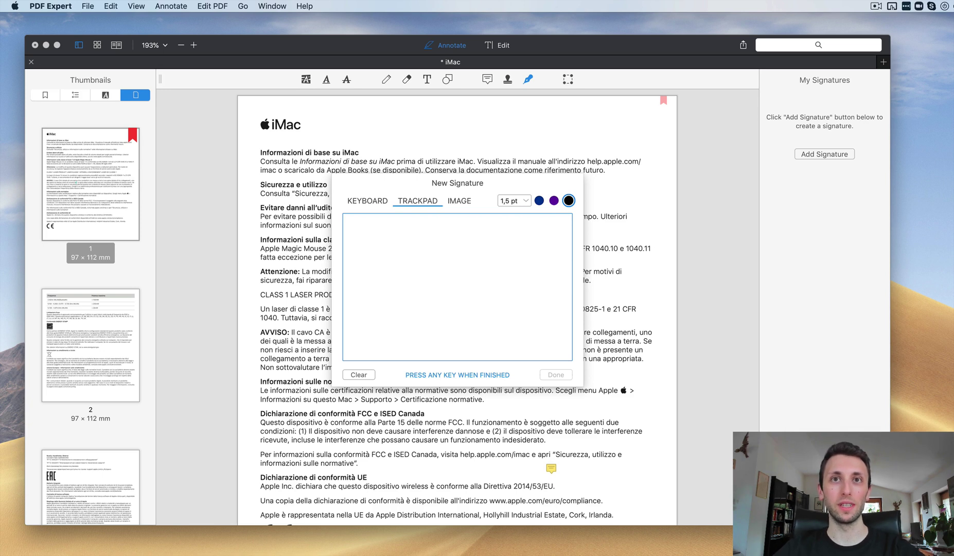
key(Escape)
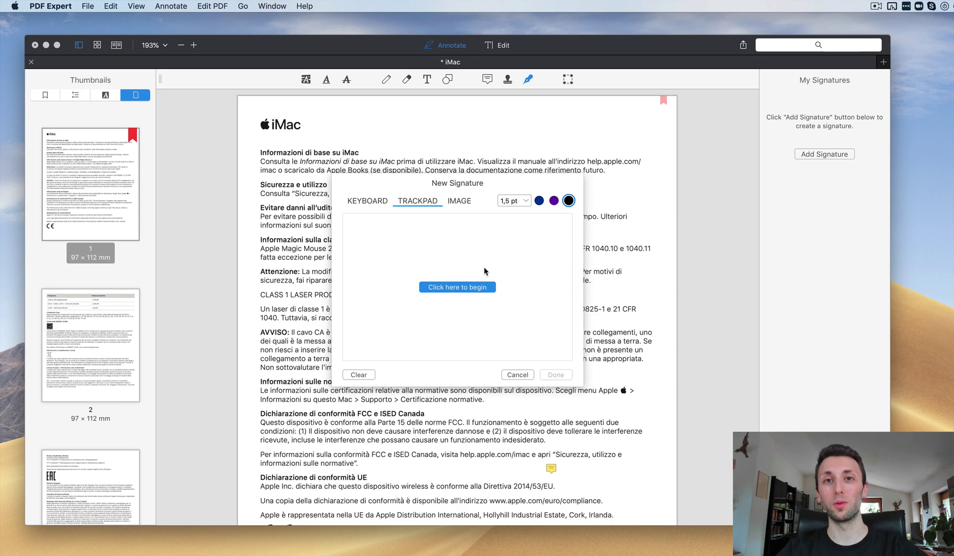
click(461, 201)
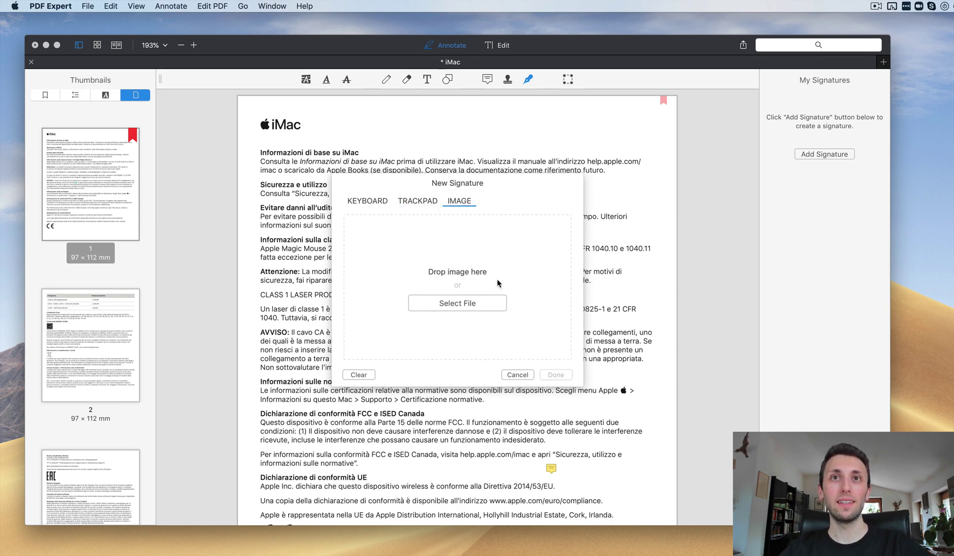
click(517, 375)
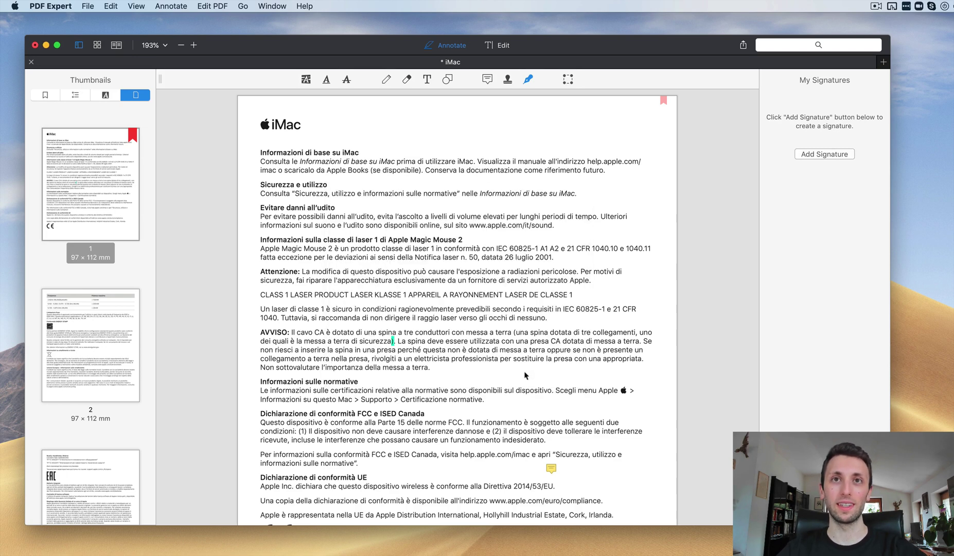
Step: Try selecting the area around the iMac title and first paragraphs of page 1 with the Content Selection Tool, and clear the selection
click(569, 79)
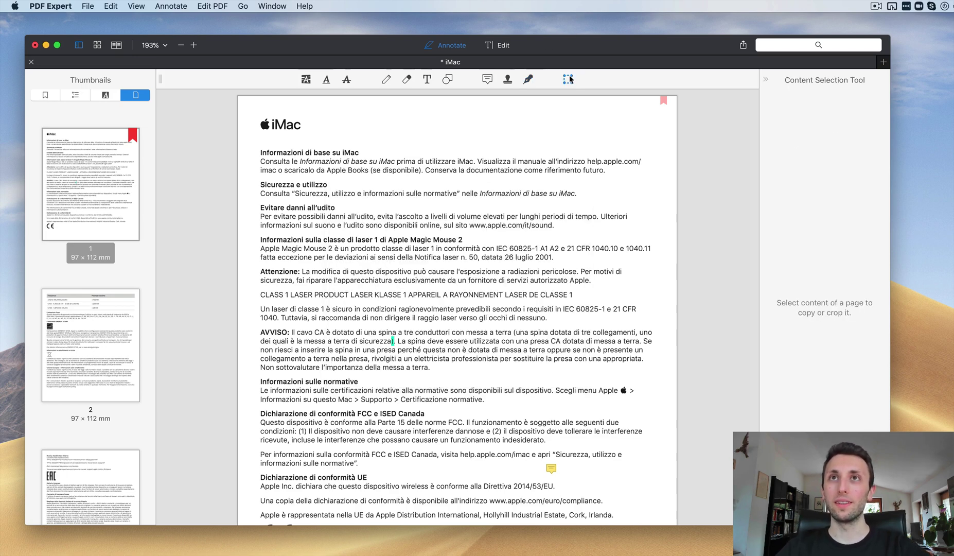
drag(645, 140, 353, 154)
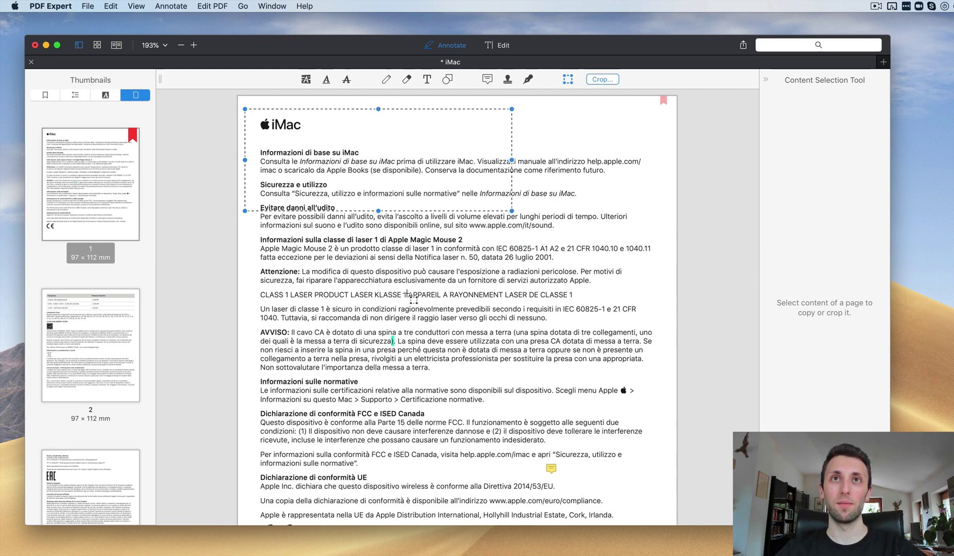
click(421, 251)
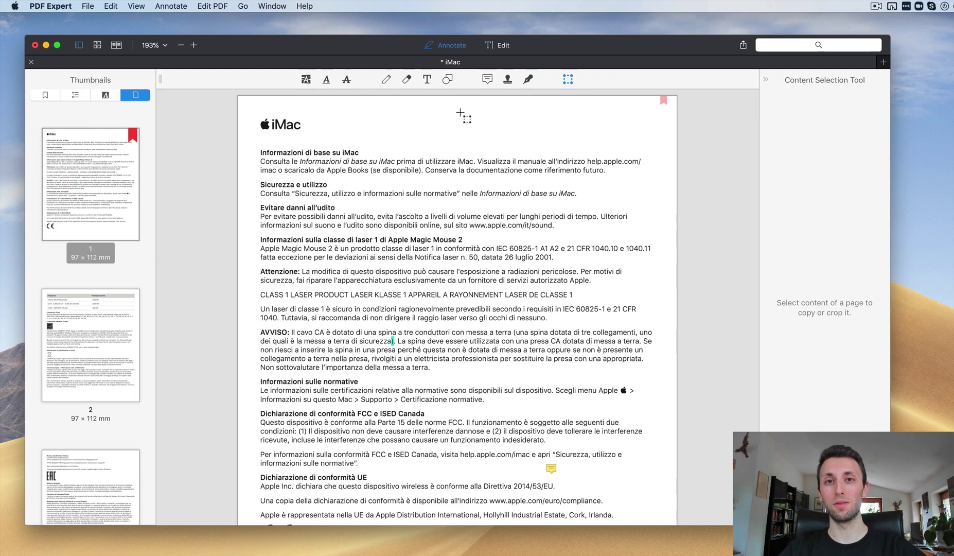
Step: Switch from annotating to editing the PDF and look over the highlighted link areas around pages 2 and 3
scroll(463, 116, down, 15)
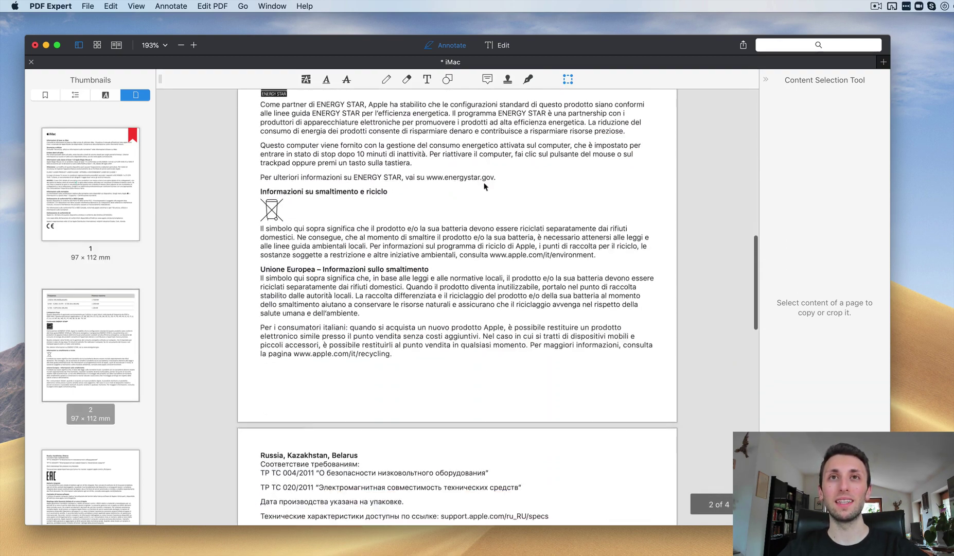
scroll(484, 183, down, 8)
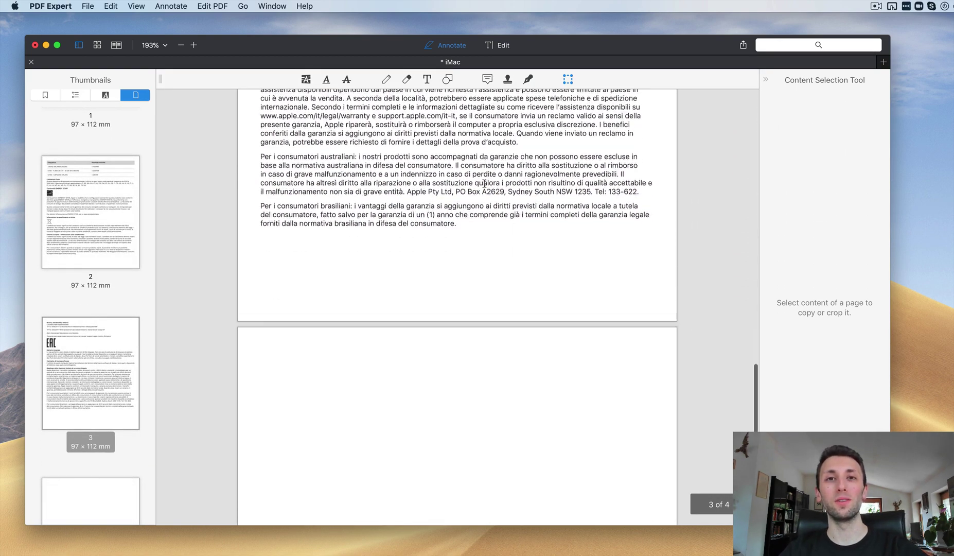
scroll(484, 186, up, 8)
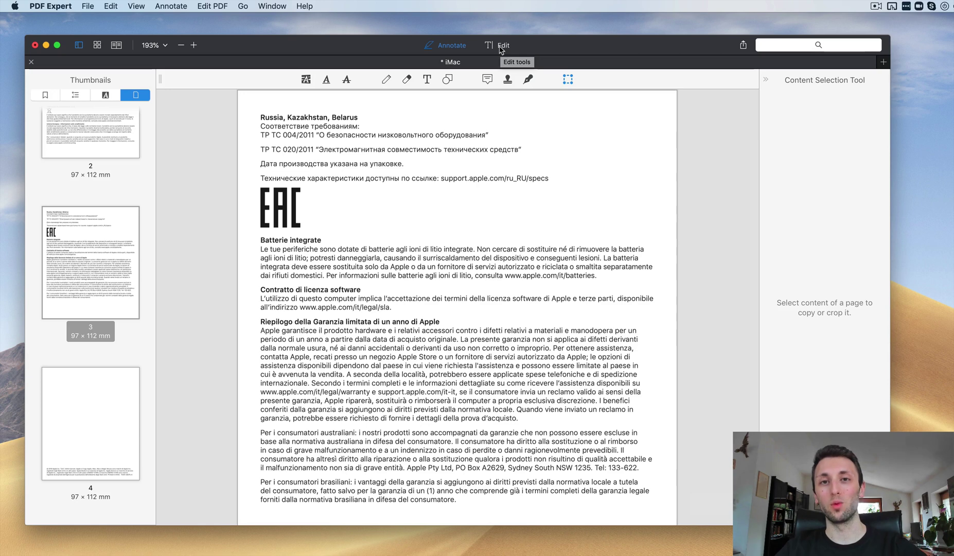
click(500, 46)
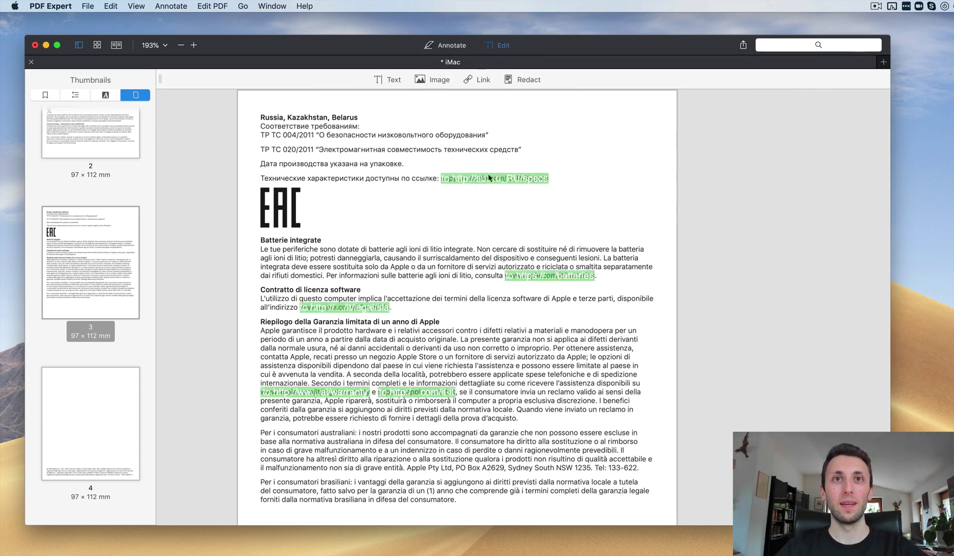
scroll(410, 352, down, 5)
scroll(519, 167, up, 6)
scroll(519, 167, up, 5)
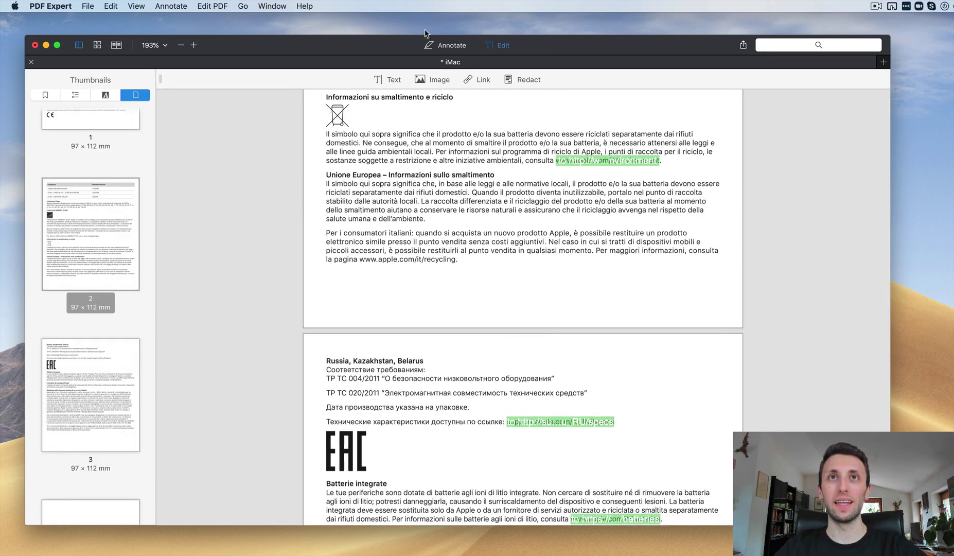
Step: Replace the text after "dello smaltimento" in the "Unione Europea – Informazioni sullo smaltimento" paragraph on page 2 with "fdsdfklsjdlkjfds"
click(392, 80)
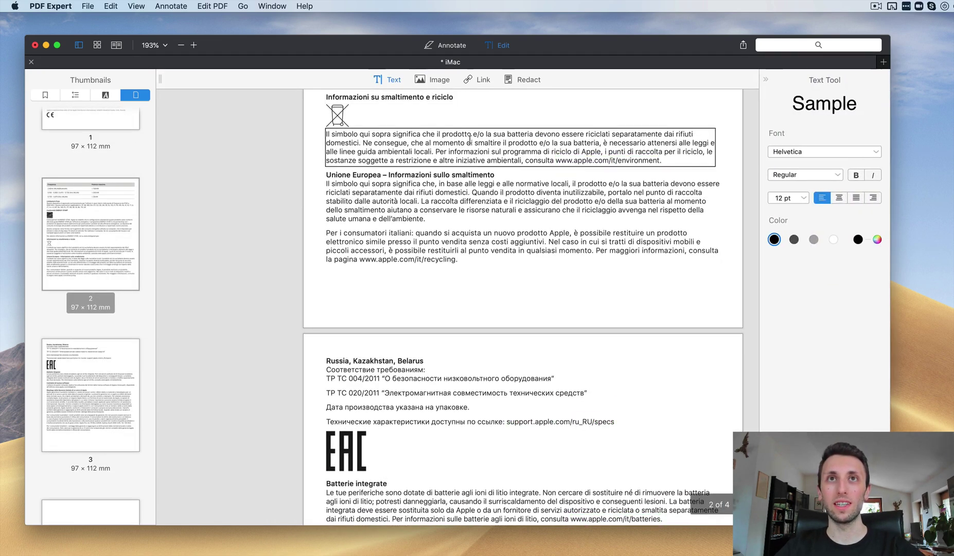
click(460, 203)
drag(387, 210, 425, 219)
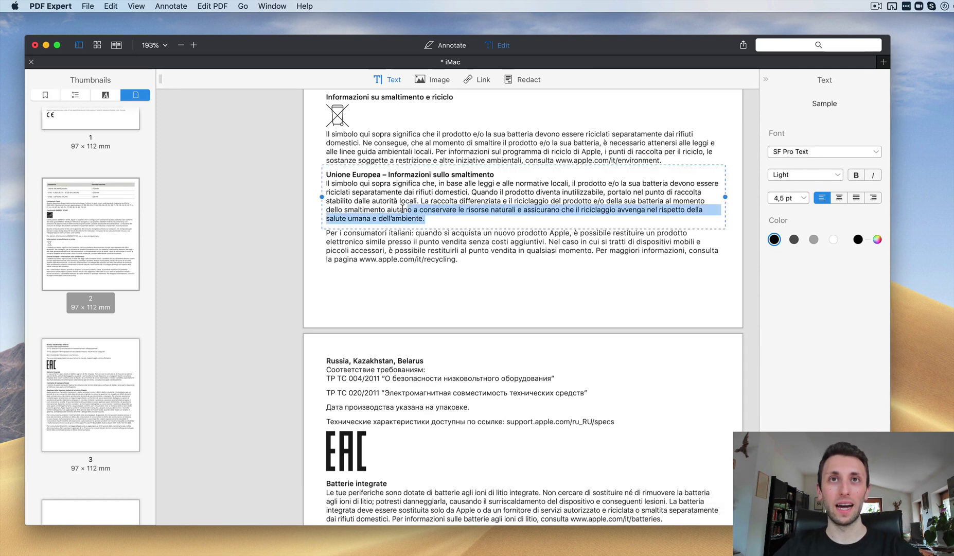
text(fdsdfklsjdlkjfds)
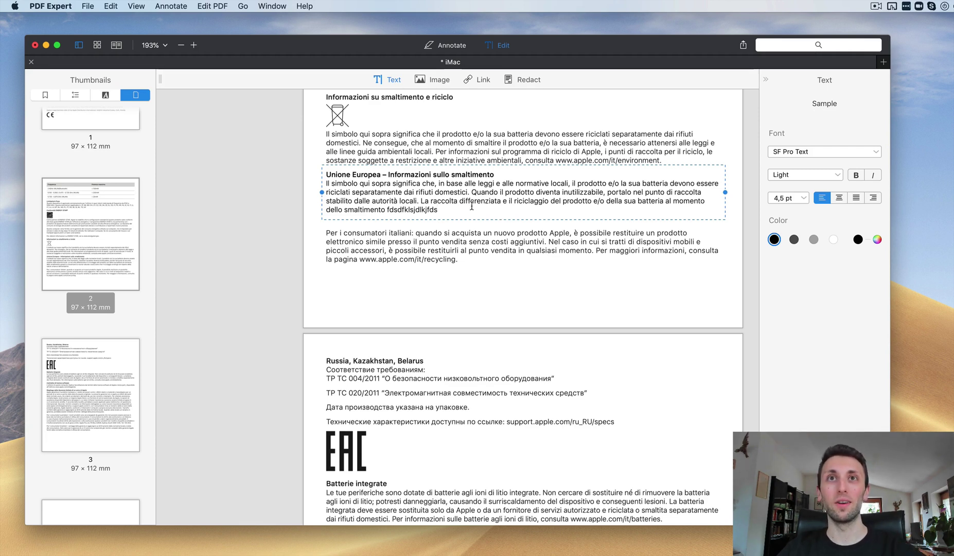
Step: Try to insert an image in a rectangular area to the right of the EAC mark on page 3, and cancel the file selection
click(431, 81)
scroll(388, 332, down, 5)
scroll(389, 332, right, 3)
drag(395, 330, 525, 407)
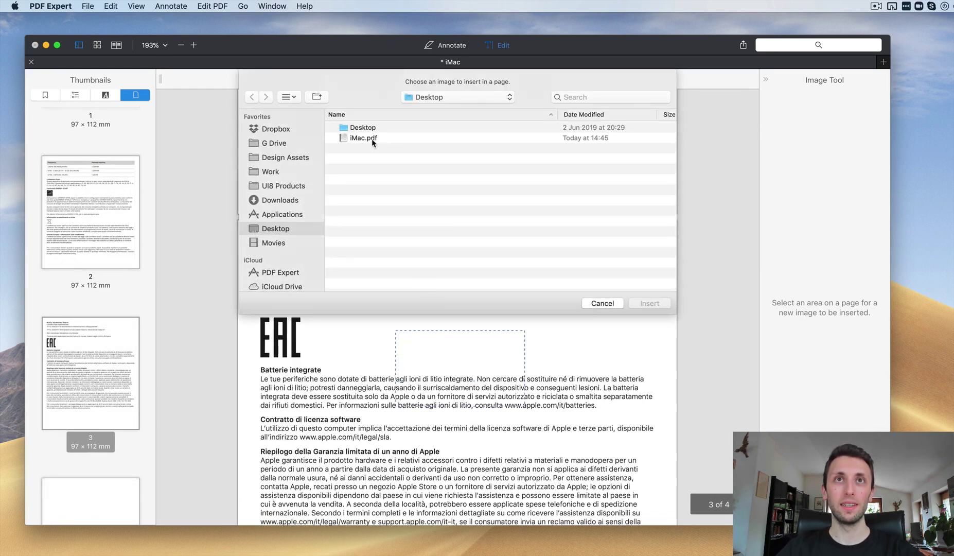
click(602, 303)
Step: Add a web link over the words "sulle normative" in the "Sicurezza e utilizzo" paragraph on page 1
scroll(390, 267, down, 1)
scroll(447, 251, up, 8)
scroll(444, 246, up, 10)
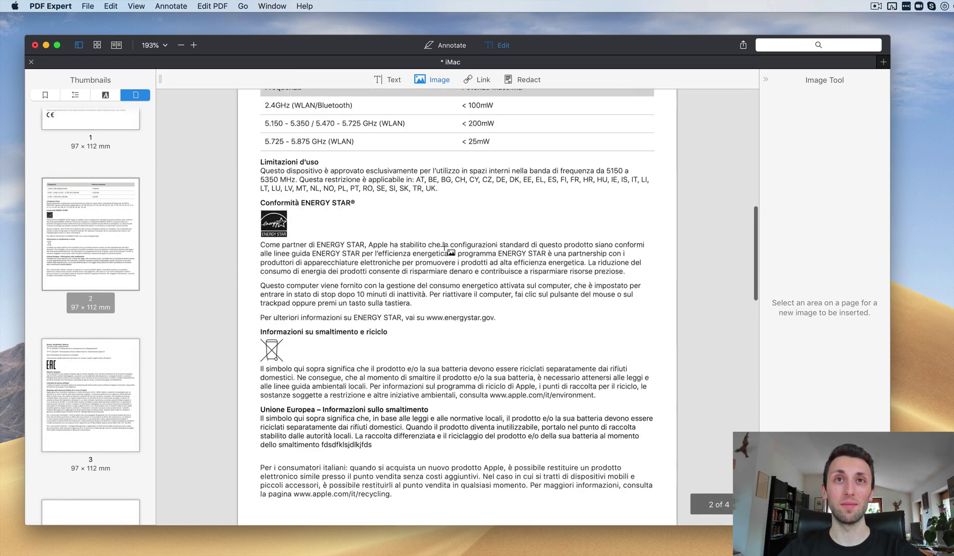
scroll(444, 246, up, 12)
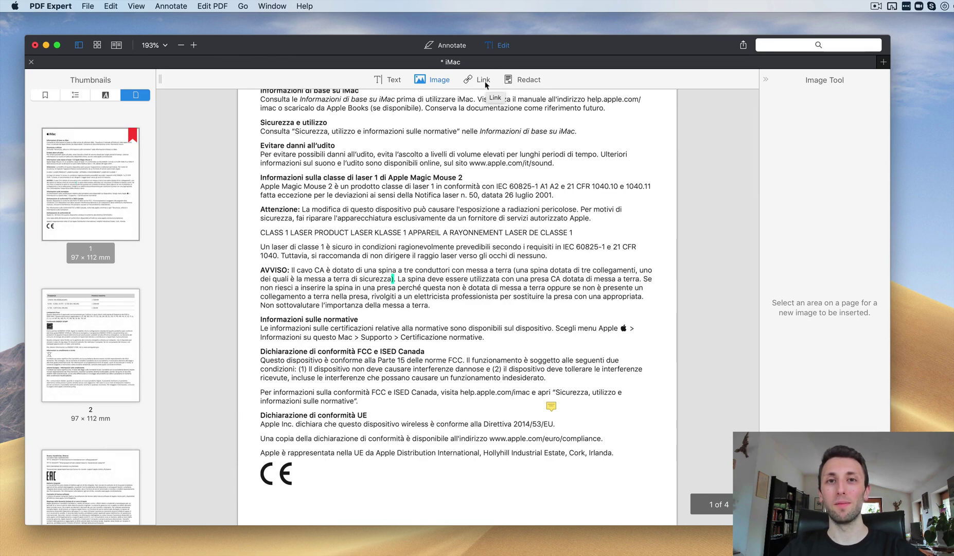
click(485, 83)
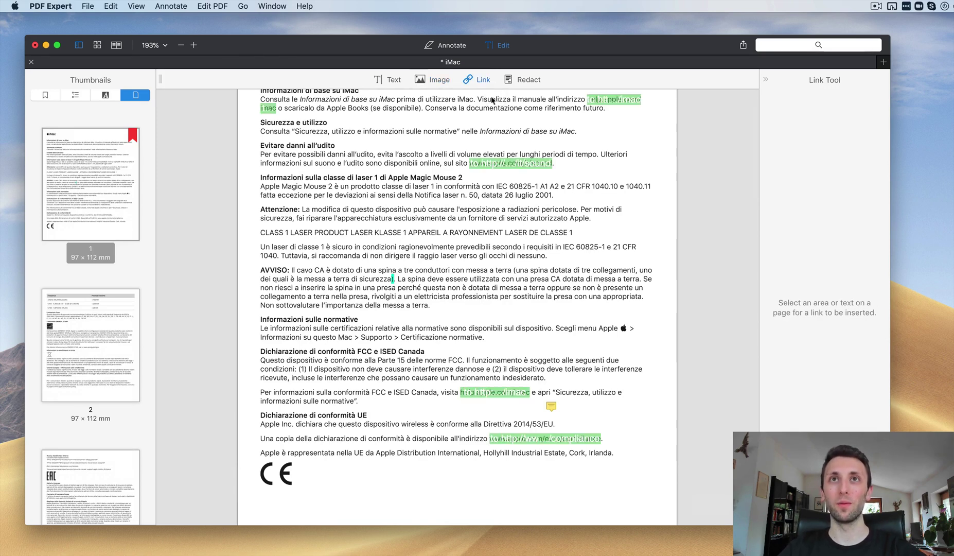
scroll(434, 219, up, 1)
scroll(435, 218, up, 2)
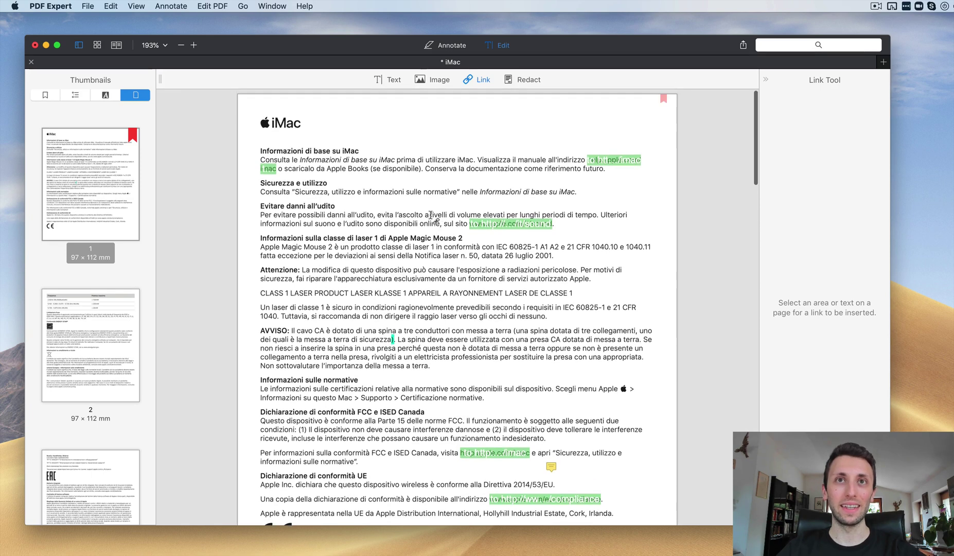
drag(410, 192, 479, 191)
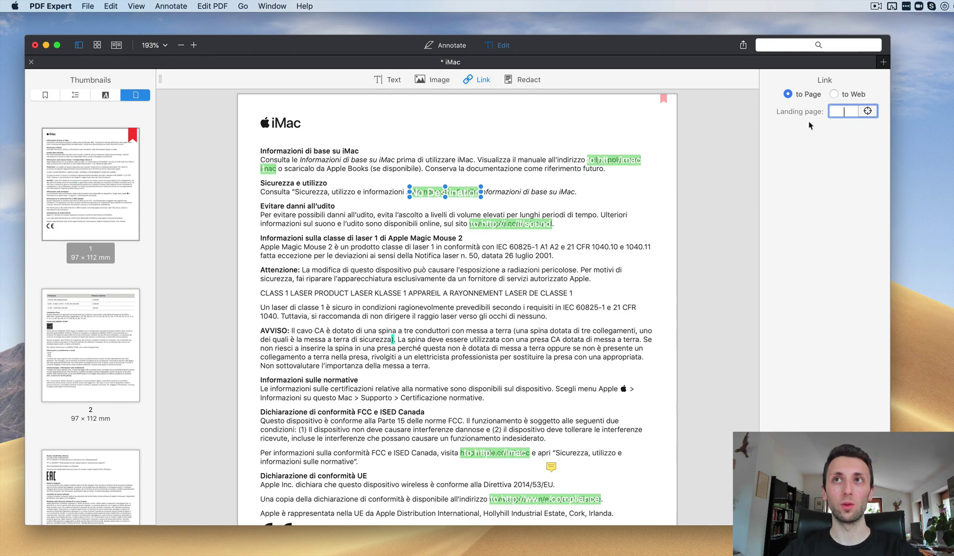
click(833, 94)
click(601, 132)
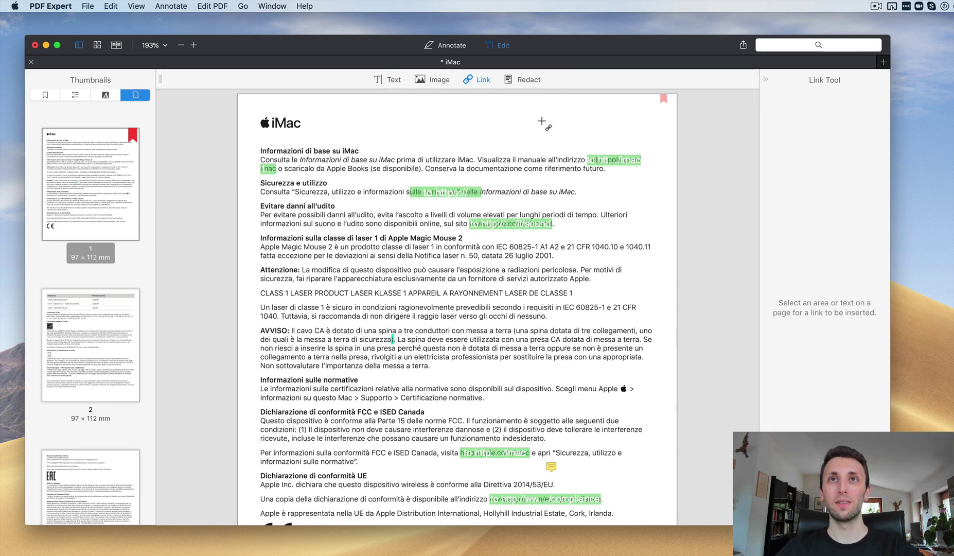
Step: Examine the Redact tool's Blackout and Erase options and open the page thumbnails overview of the document
click(526, 83)
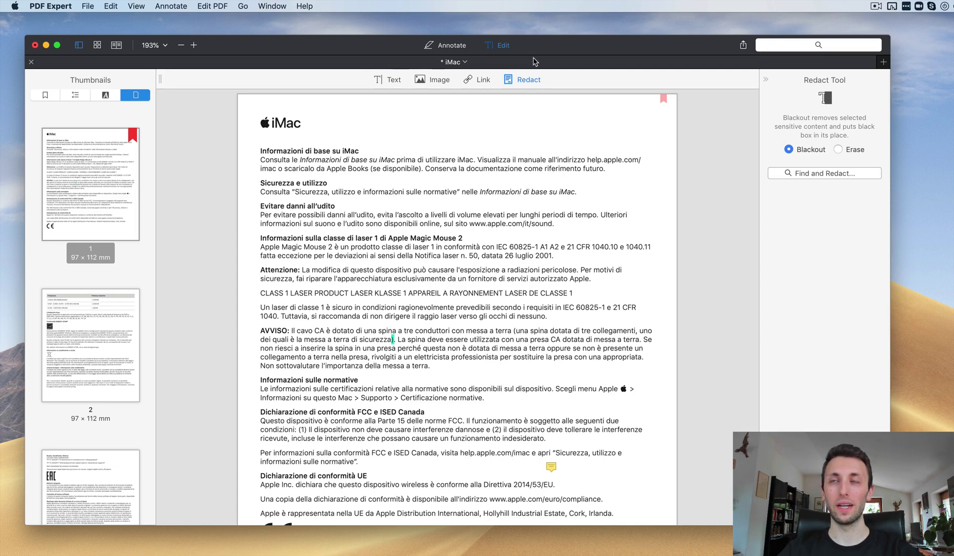
click(98, 46)
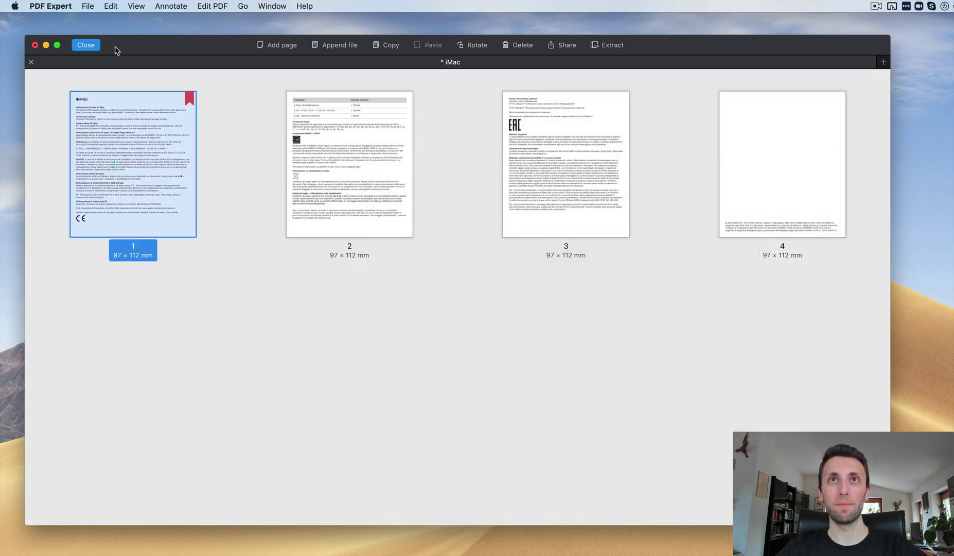
click(84, 46)
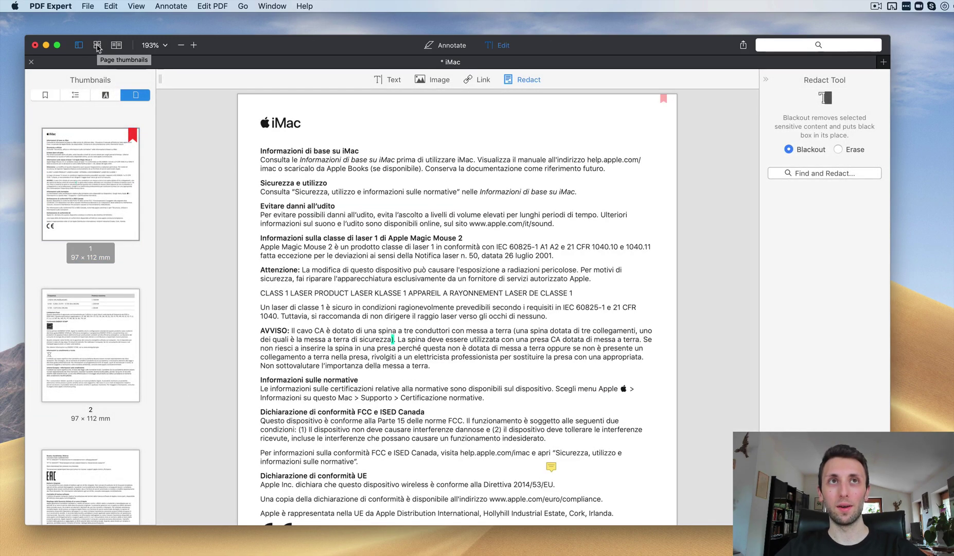
click(97, 45)
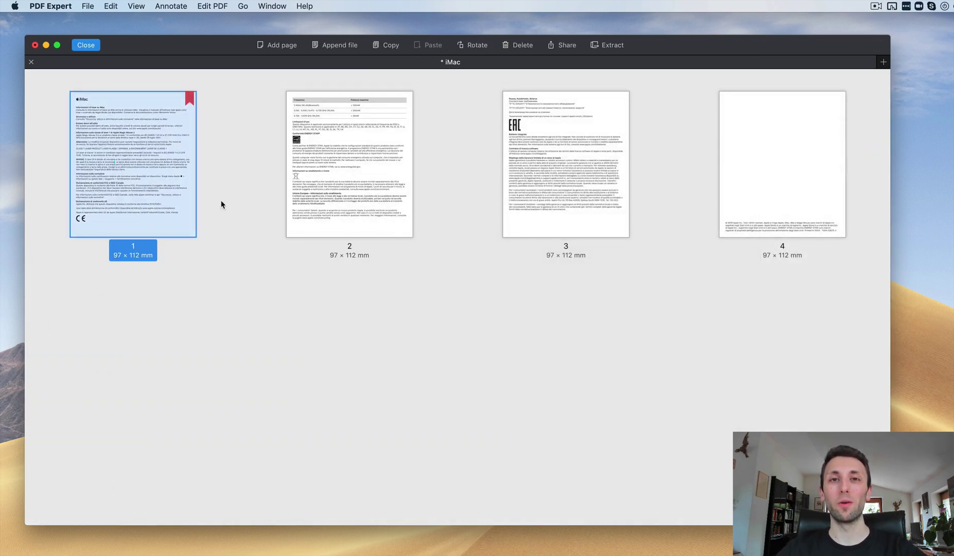
Step: Reorder the page thumbnails so the page with the EAC mark becomes the second page
drag(164, 197, 407, 188)
drag(586, 197, 233, 180)
drag(532, 172, 312, 182)
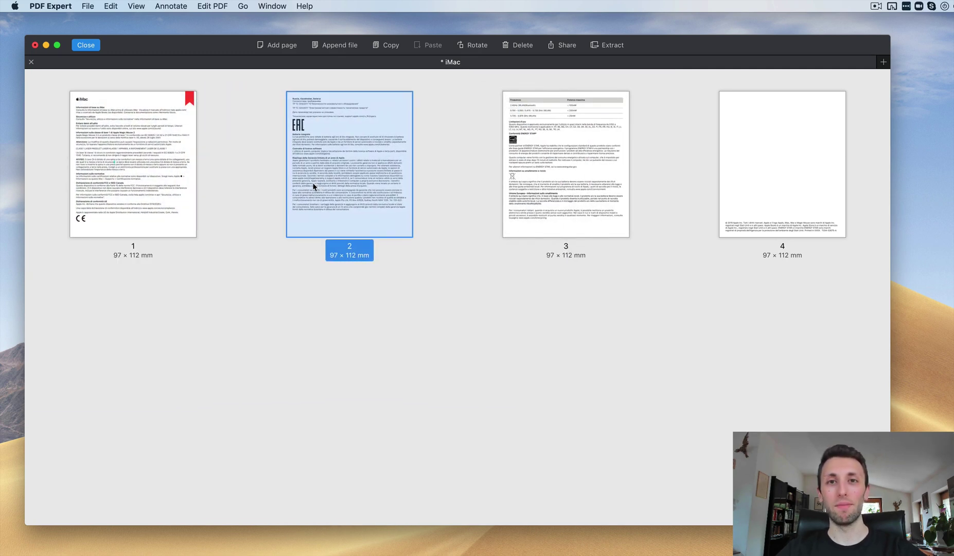
Step: Delete the page with the EAC mark and rotate the page with the frequency table once
right_click(380, 178)
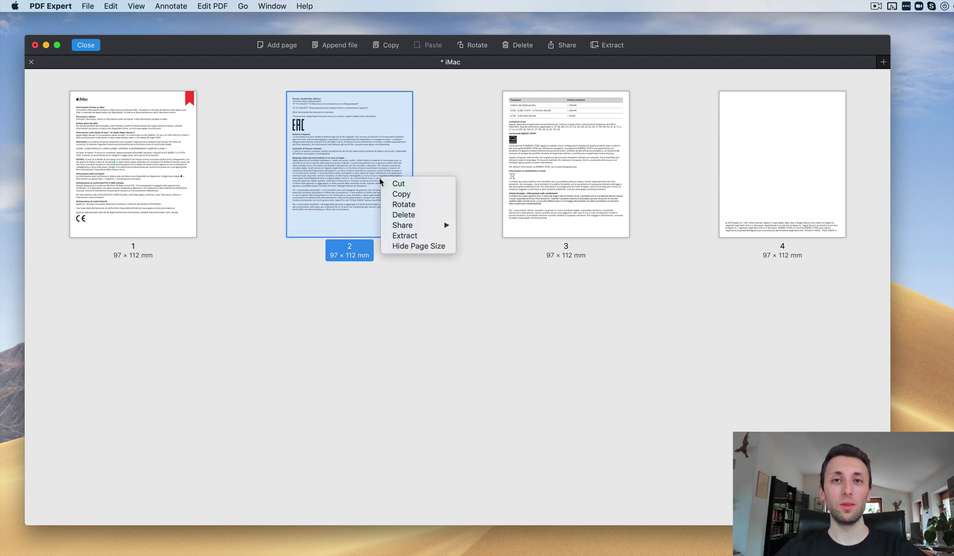
click(403, 214)
key(Delete)
click(781, 252)
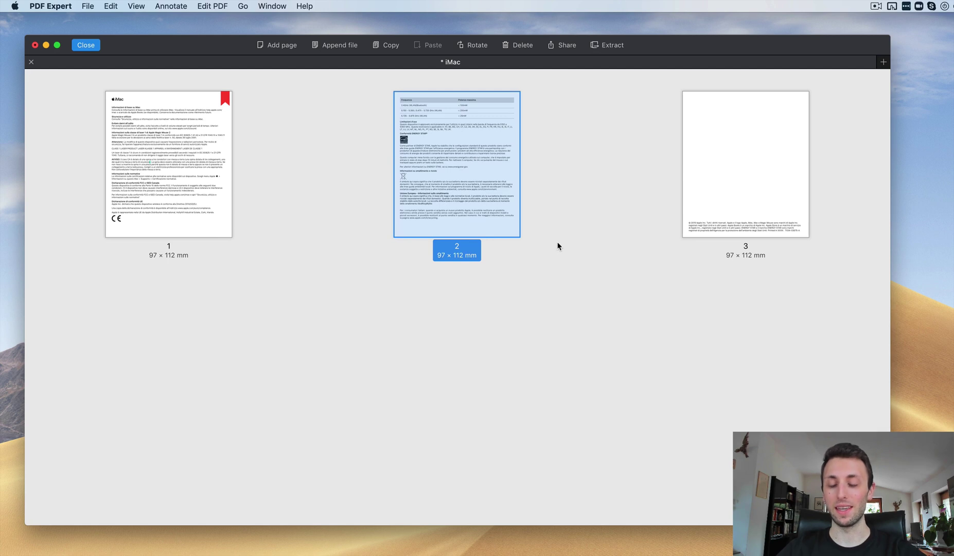
right_click(479, 160)
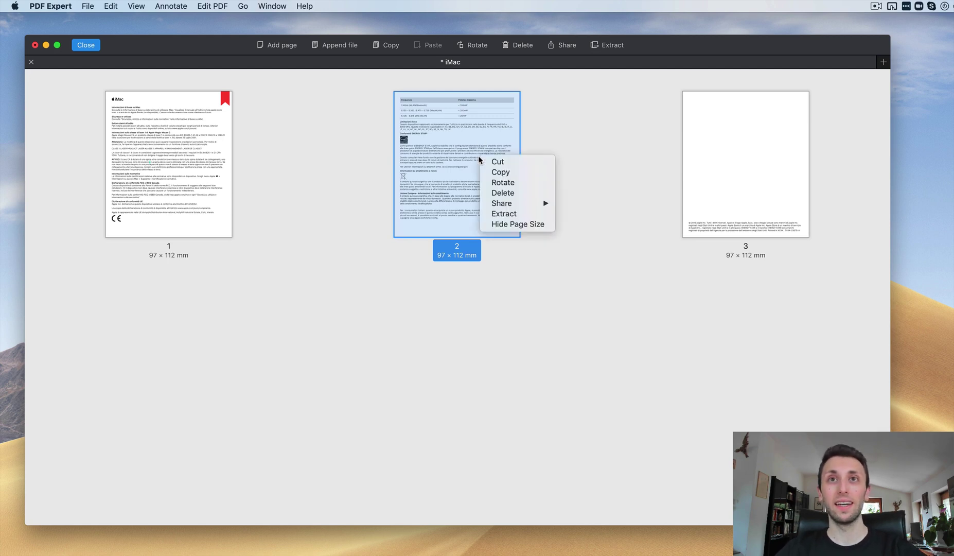
click(504, 185)
Step: Try to extract page 3 as the separate file "iMac page 3.pdf" on the Desktop, and cancel the save
right_click(722, 170)
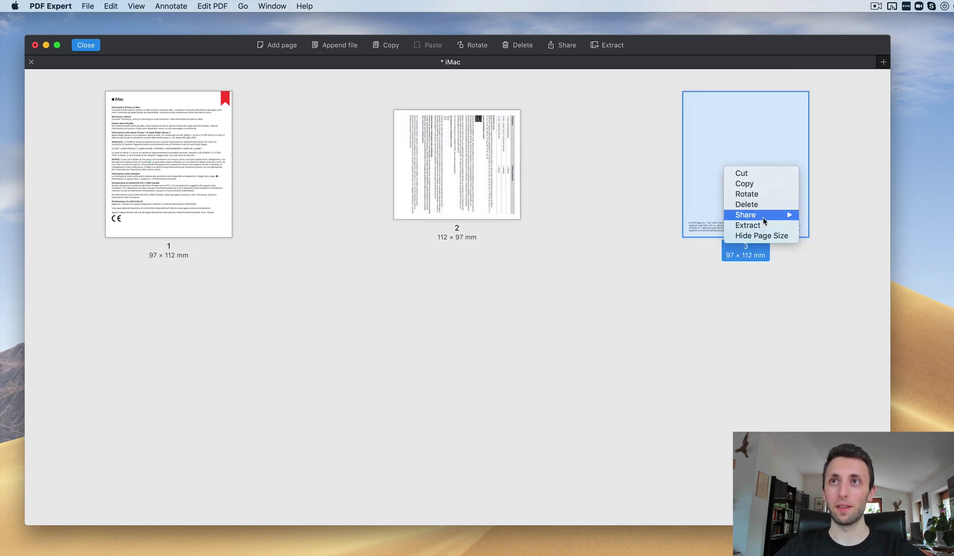
mouse_move(776, 218)
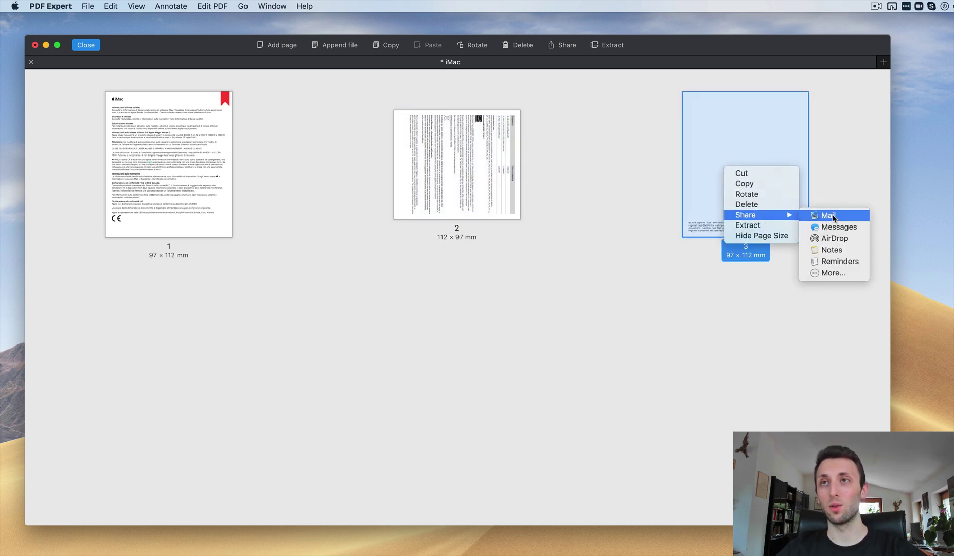
click(759, 225)
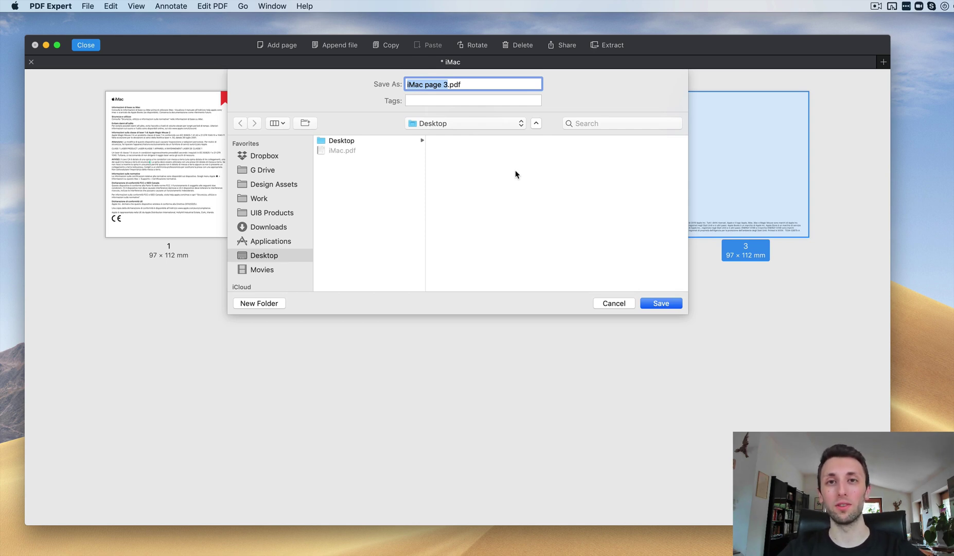
click(615, 303)
Step: Try to extract pages 2 and 3 together into one PDF file, cancel the save, and deselect the pages
drag(793, 339, 360, 122)
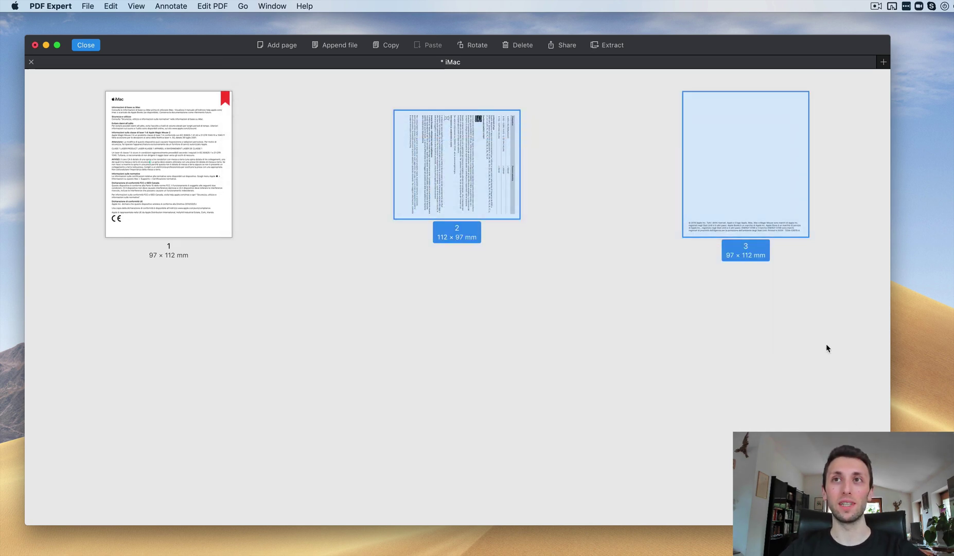
right_click(409, 156)
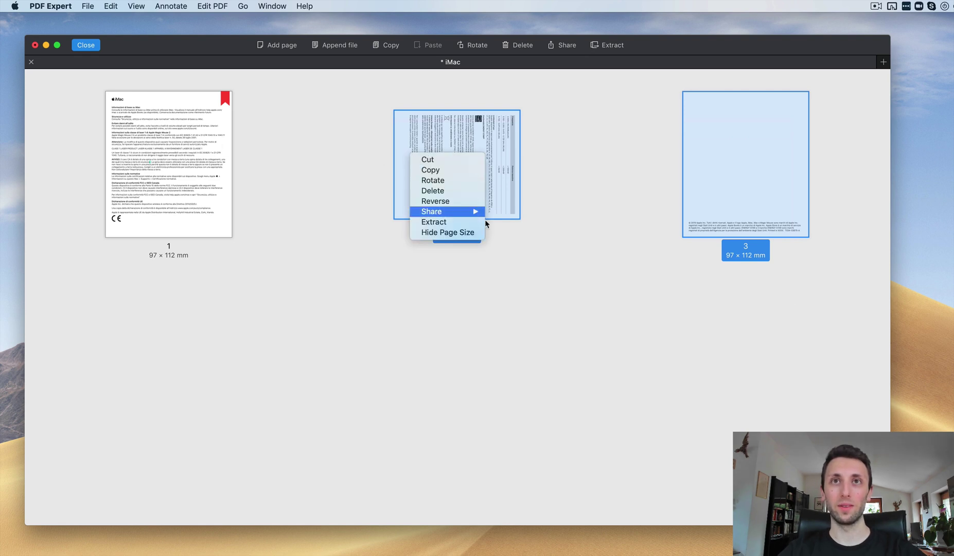
click(434, 222)
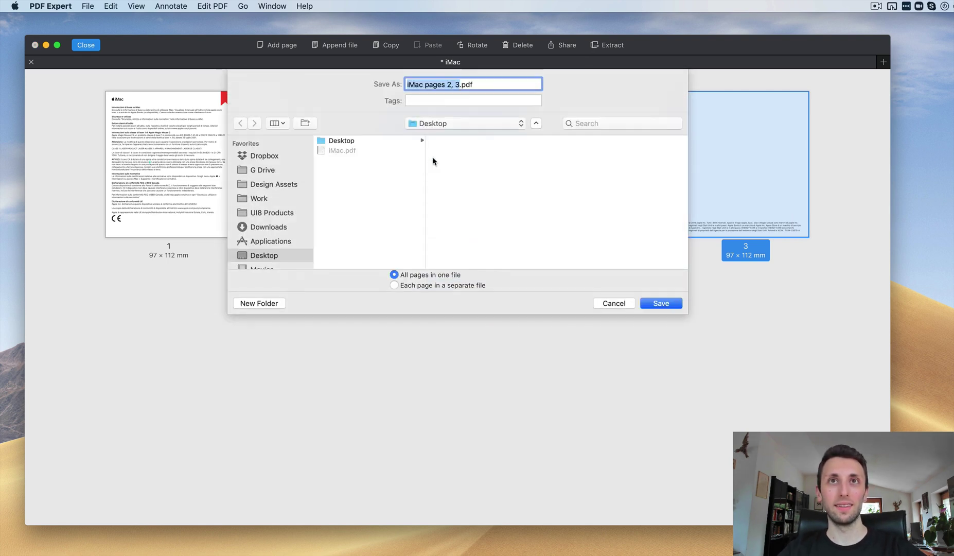
click(627, 304)
click(691, 347)
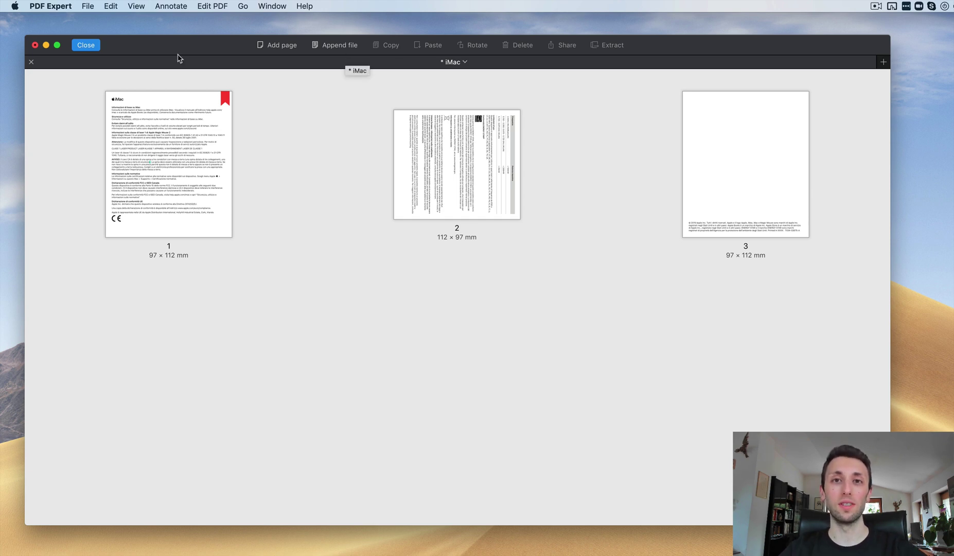
Step: Close and reopen the iMac document from the recent files, and add a blank page after page 1
click(30, 62)
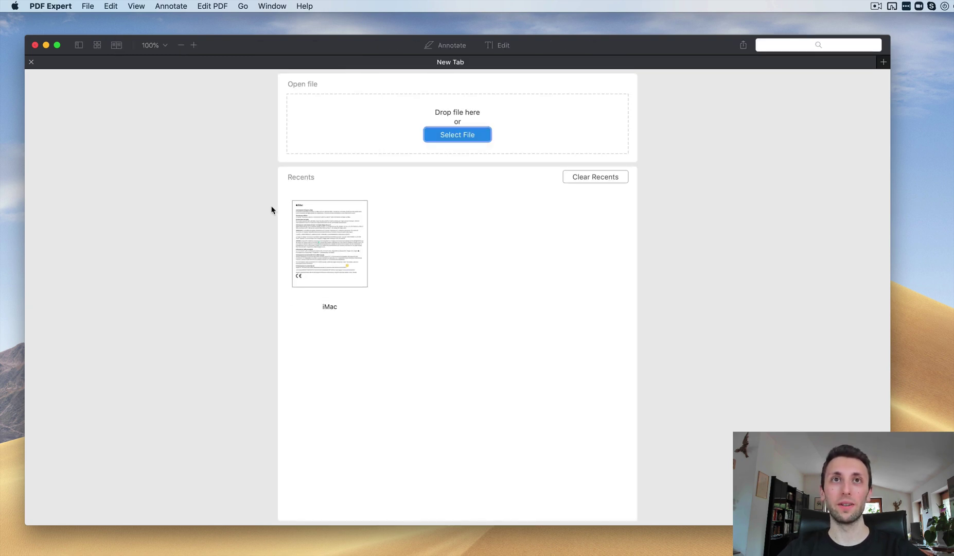
double_click(334, 245)
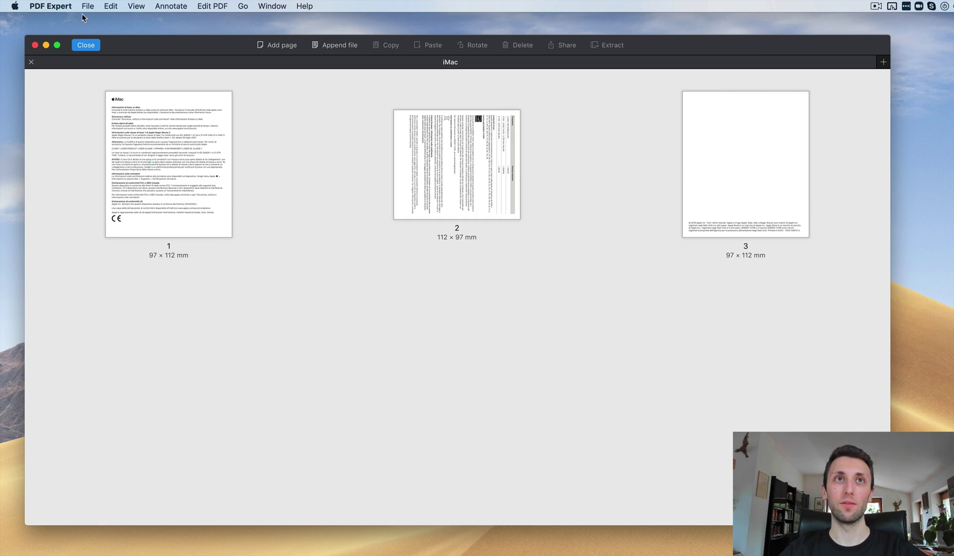
click(282, 45)
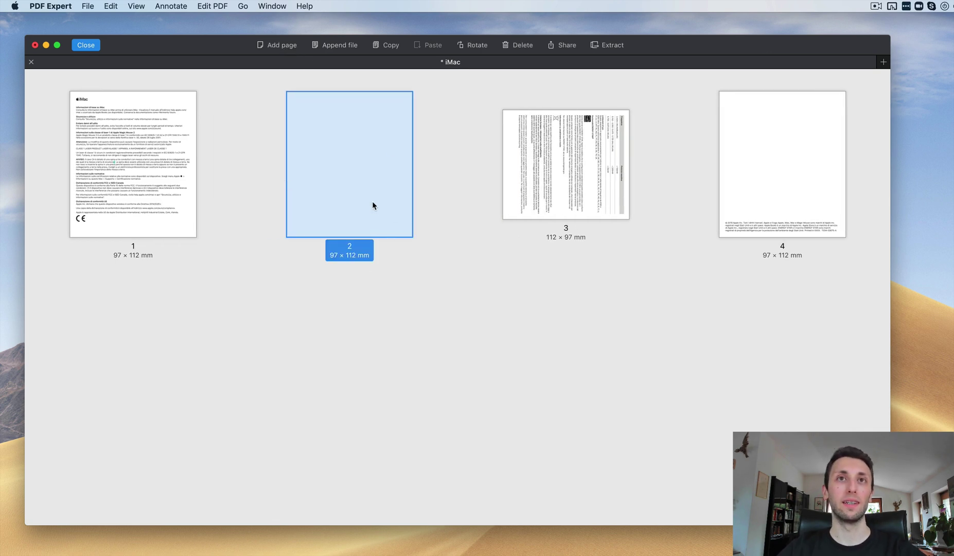
Step: Open the blank page 2 for editing and add the text "dfasdfdlaksjlfkdsafd" in its upper part
double_click(372, 204)
click(394, 80)
click(387, 202)
text(dfasdfdlaksjlfkdsafd)
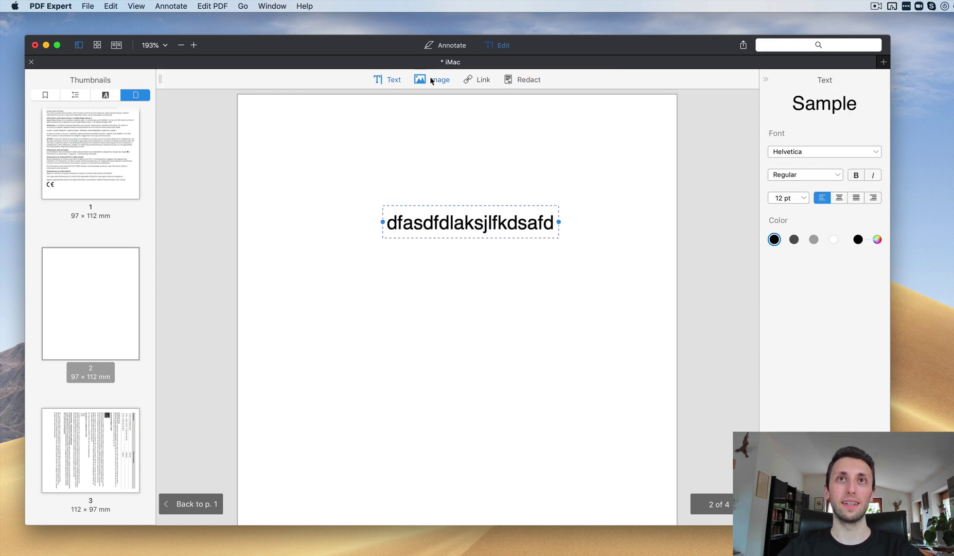
Step: Try to insert an image in a rectangular area below the text on page 2, and cancel the file selection
click(431, 81)
drag(358, 352, 543, 444)
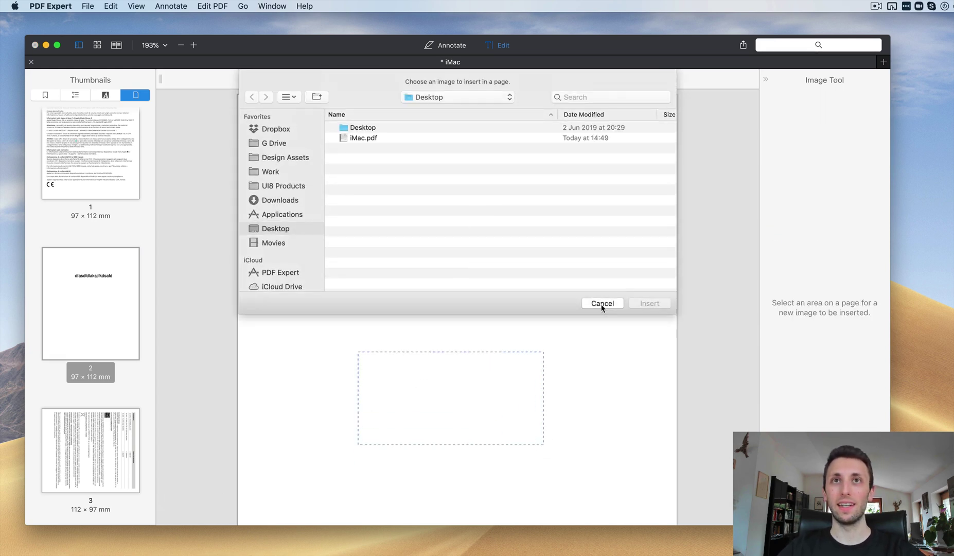
click(610, 304)
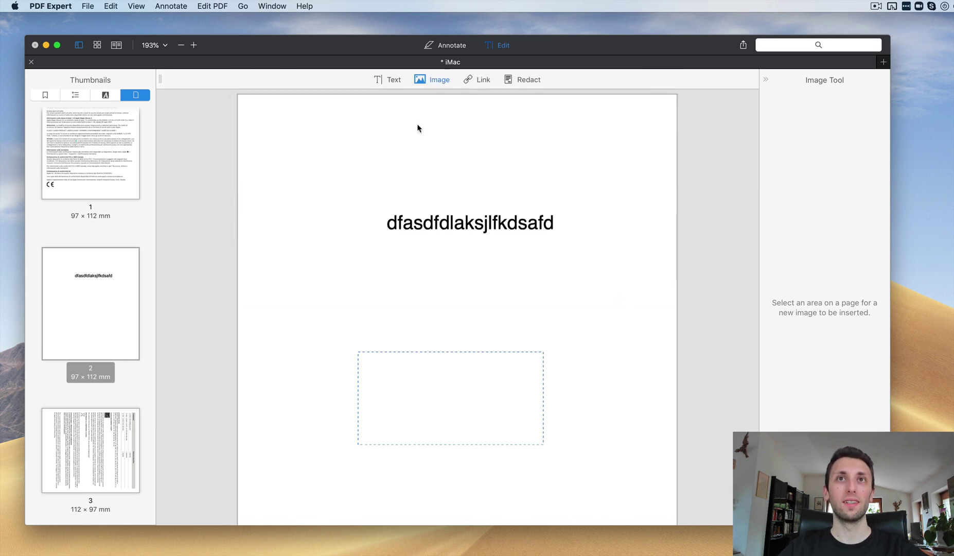
Step: Close the iMac document and reopen it from the recent files, dismissing the pending image file selection
click(31, 62)
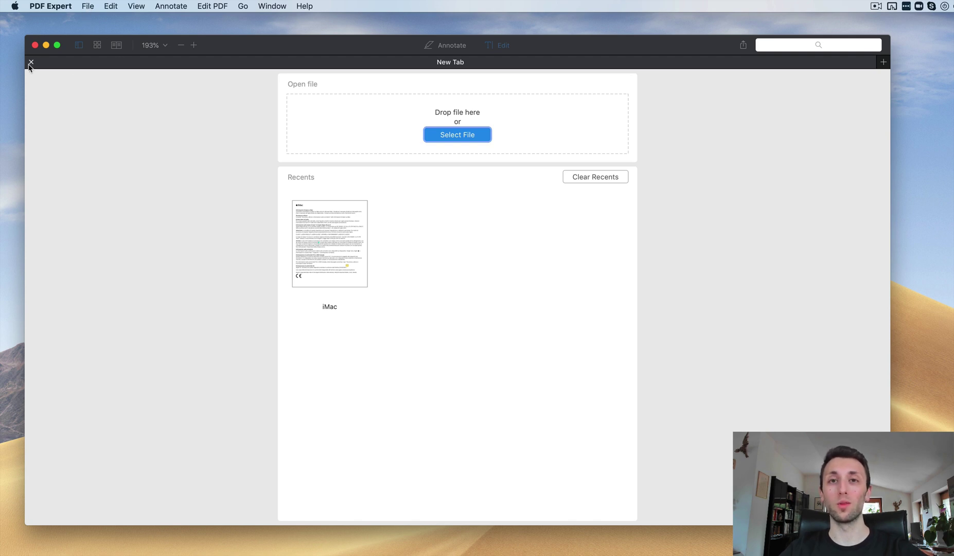
double_click(338, 239)
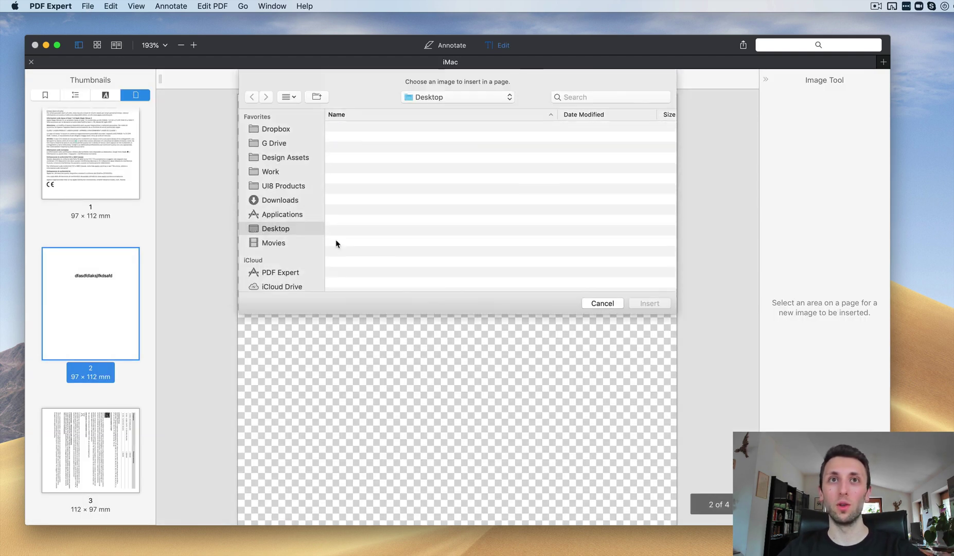
click(610, 306)
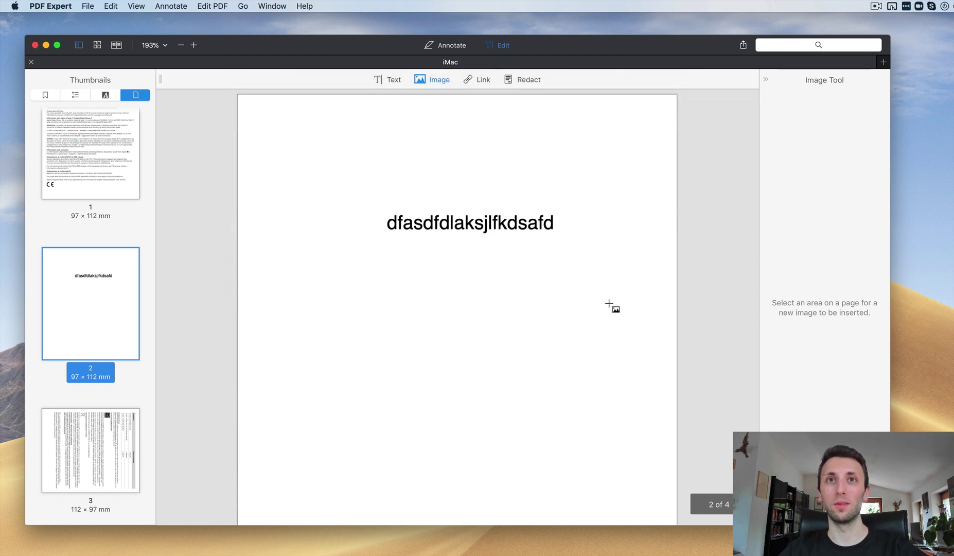
click(29, 62)
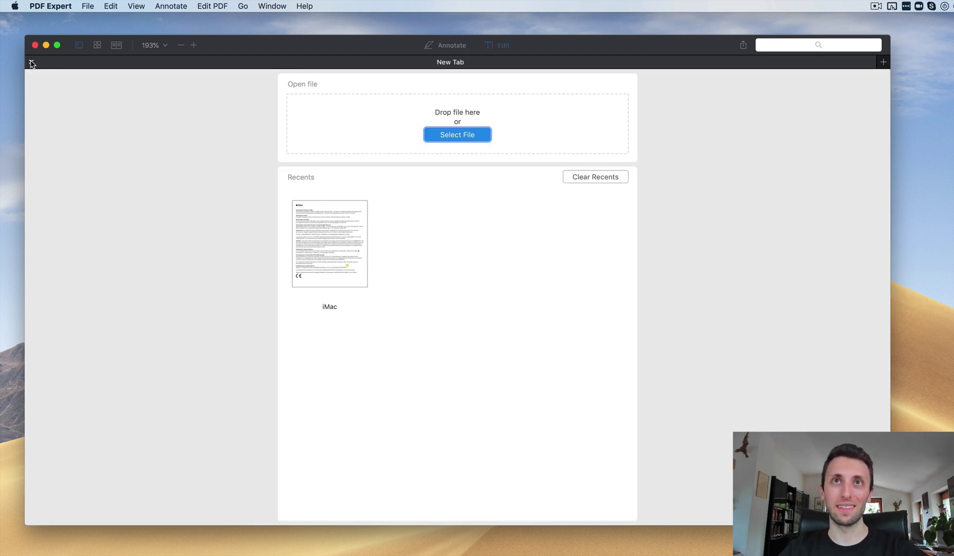
click(87, 6)
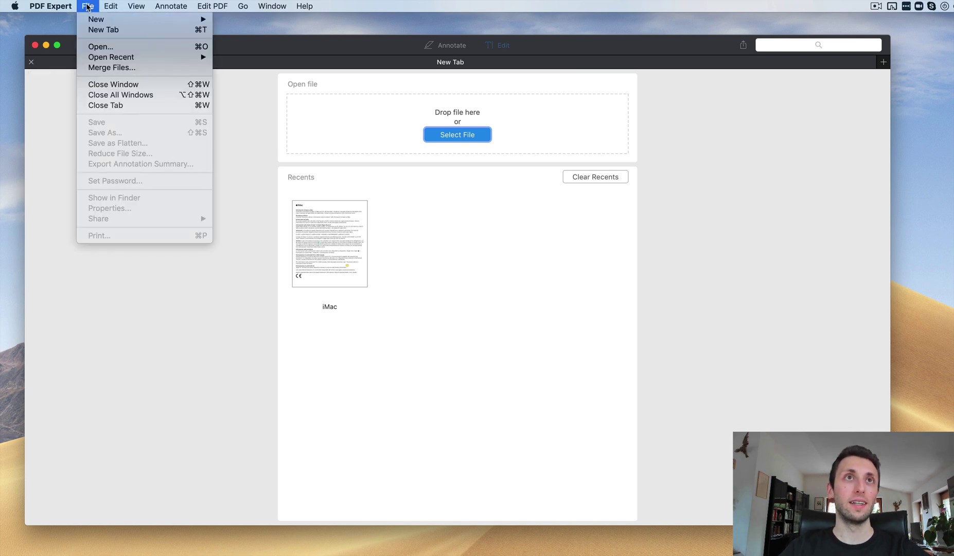
mouse_move(121, 5)
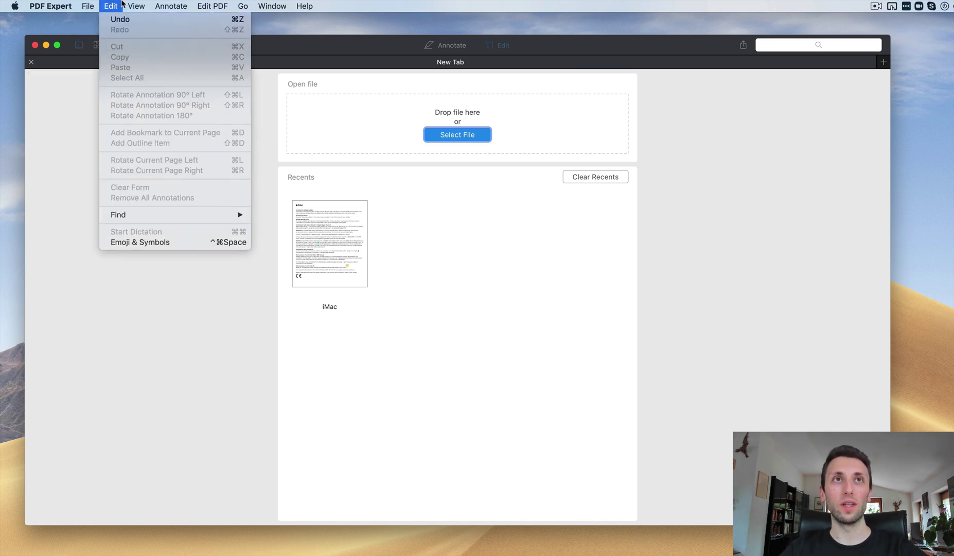
click(362, 230)
double_click(362, 230)
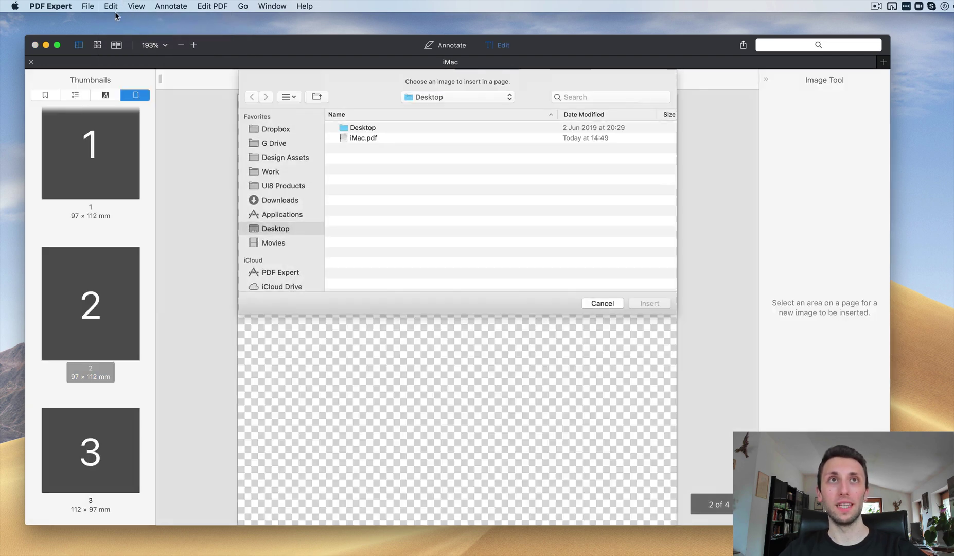
click(601, 303)
Step: Examine the image quality options for reducing the document's file size, keep Low selected, and cancel the reduction
click(83, 6)
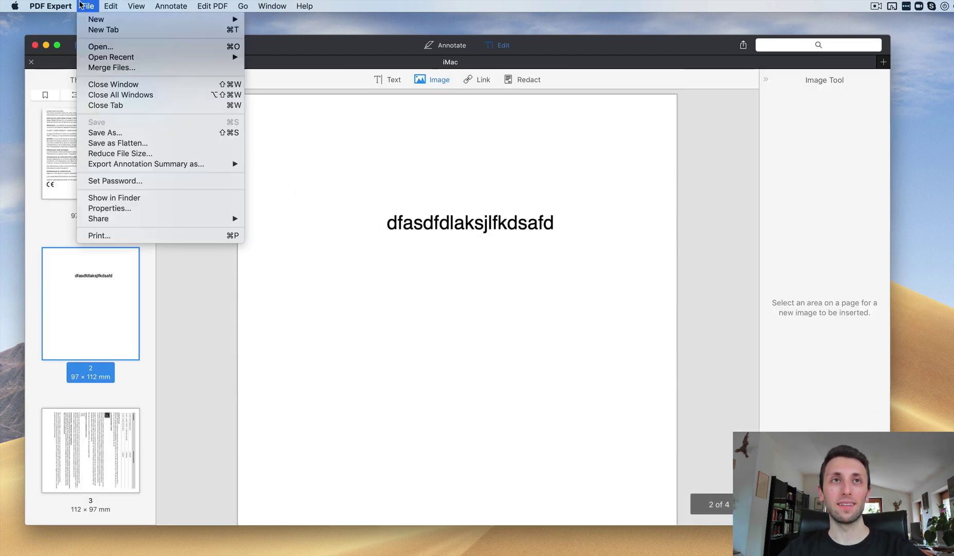
click(138, 153)
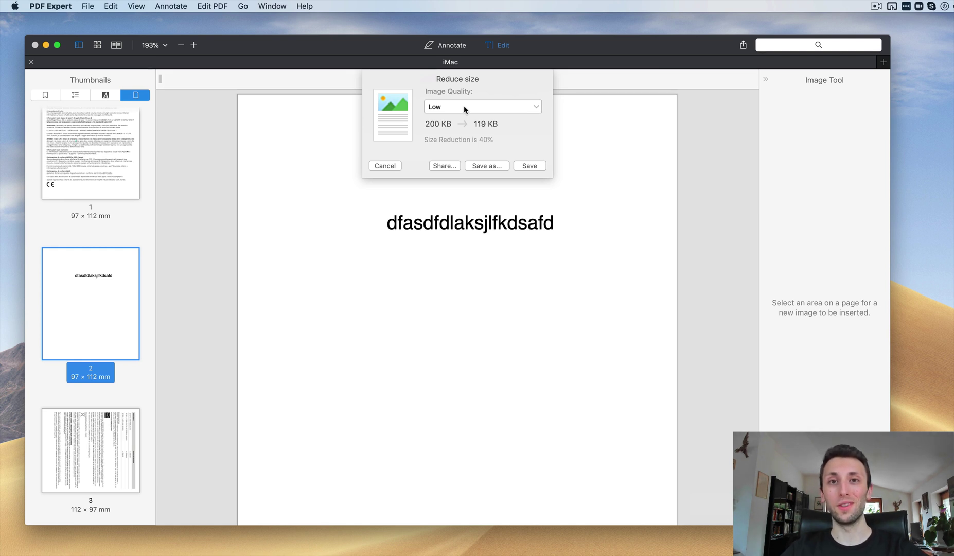
click(463, 106)
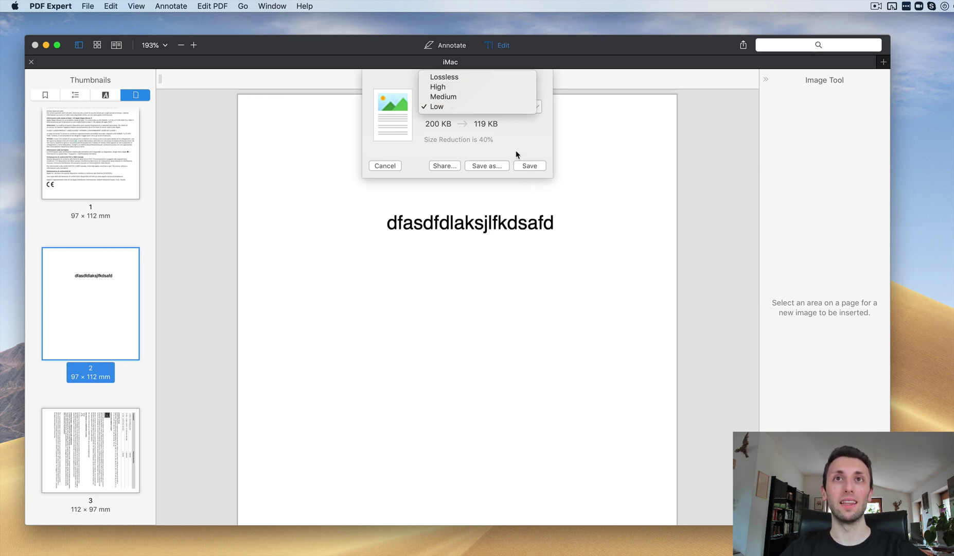
click(484, 105)
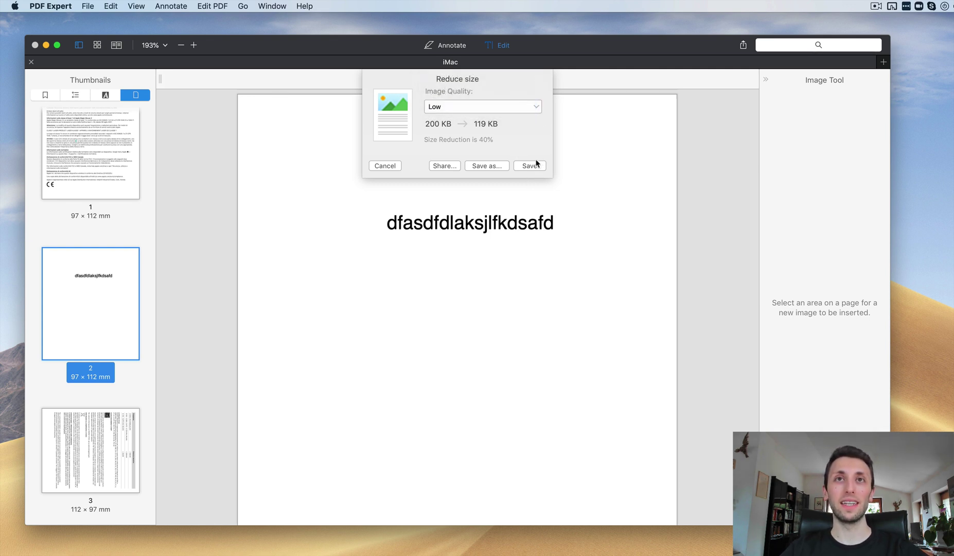
click(386, 167)
Step: Switch the document's viewing theme to Sepia and view page 1 in it
click(71, 5)
mouse_move(86, 7)
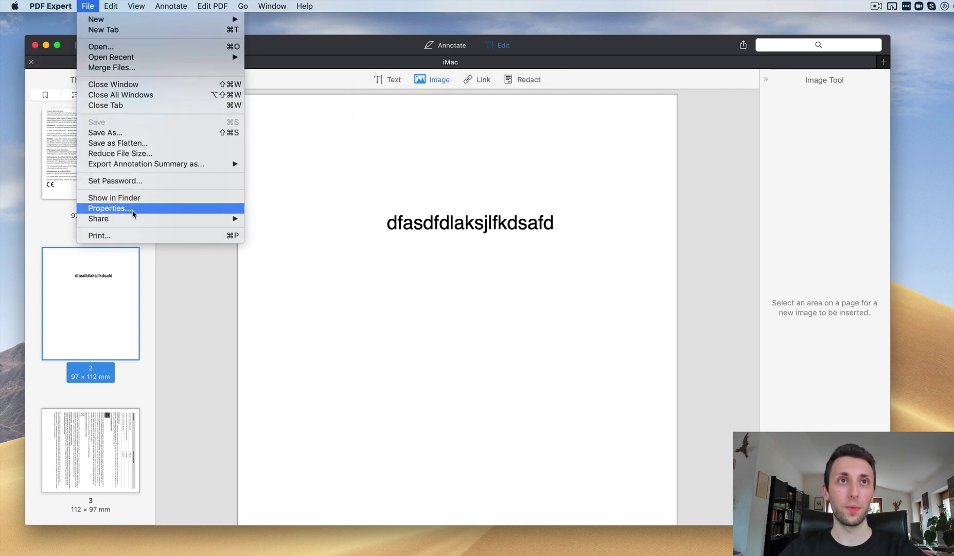
mouse_move(129, 219)
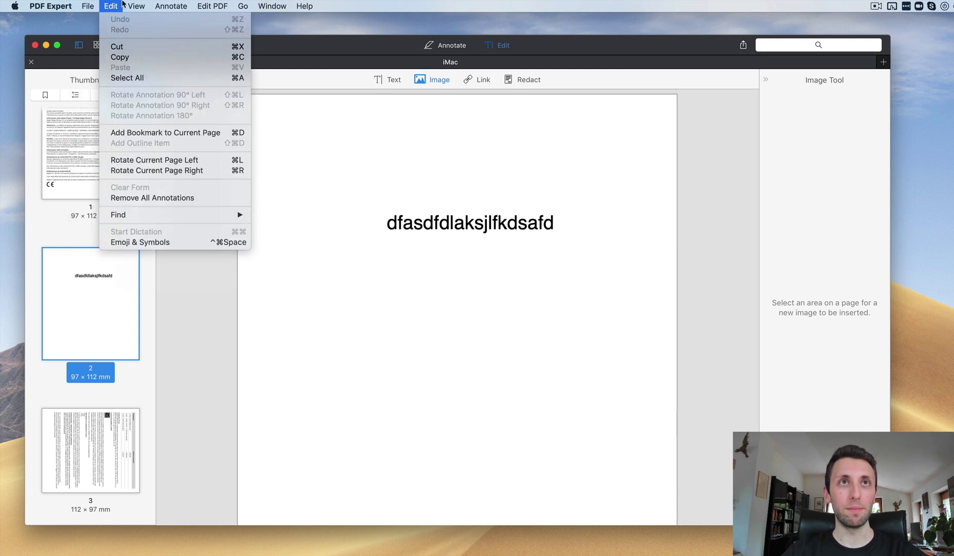
mouse_move(160, 258)
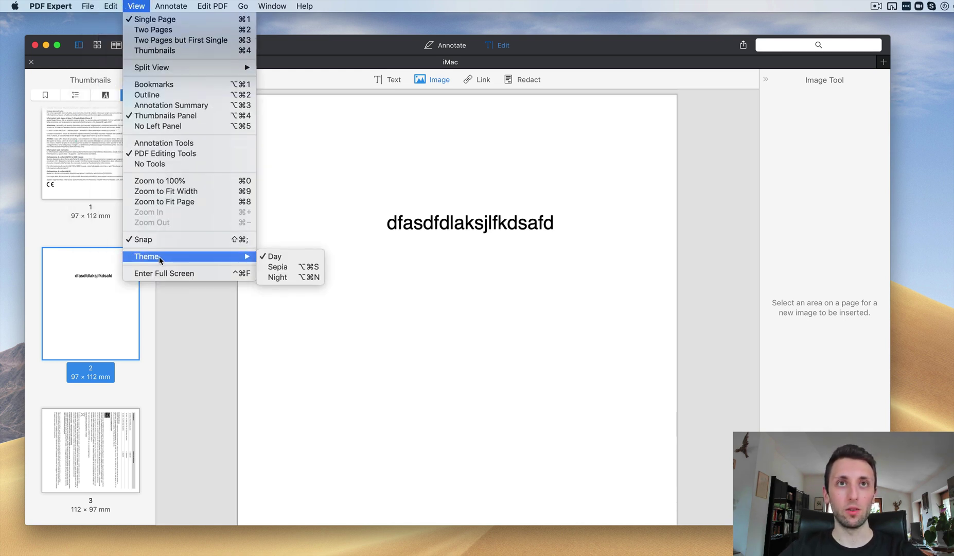
click(274, 267)
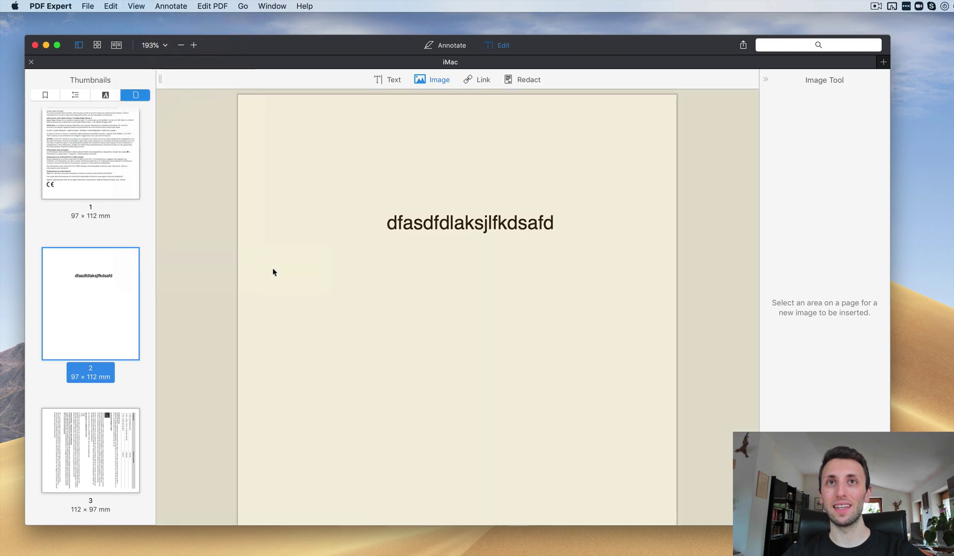
scroll(372, 234, up, 5)
scroll(372, 235, down, 3)
scroll(372, 235, up, 5)
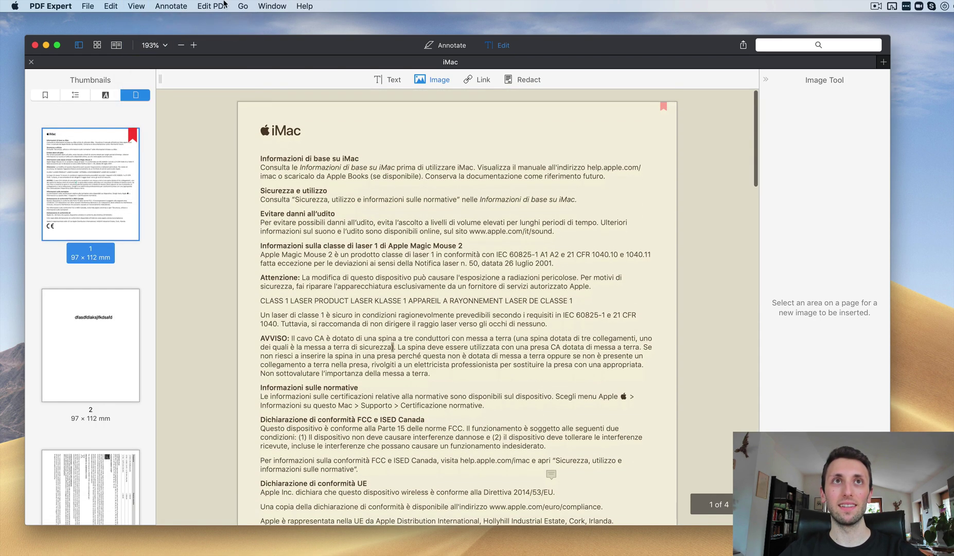
Step: Set the document's viewing theme to Night and look through pages 1 and 2 in it
click(111, 6)
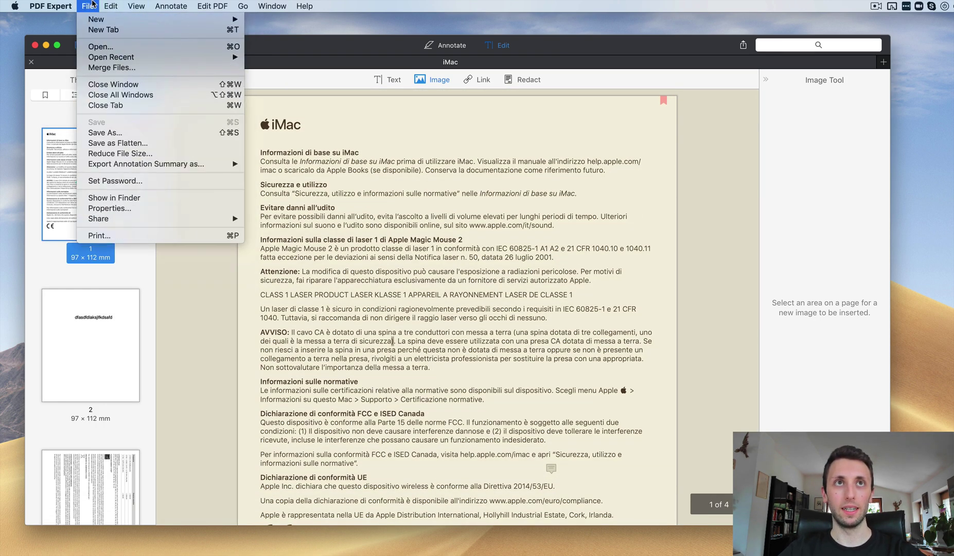
mouse_move(137, 6)
mouse_move(177, 257)
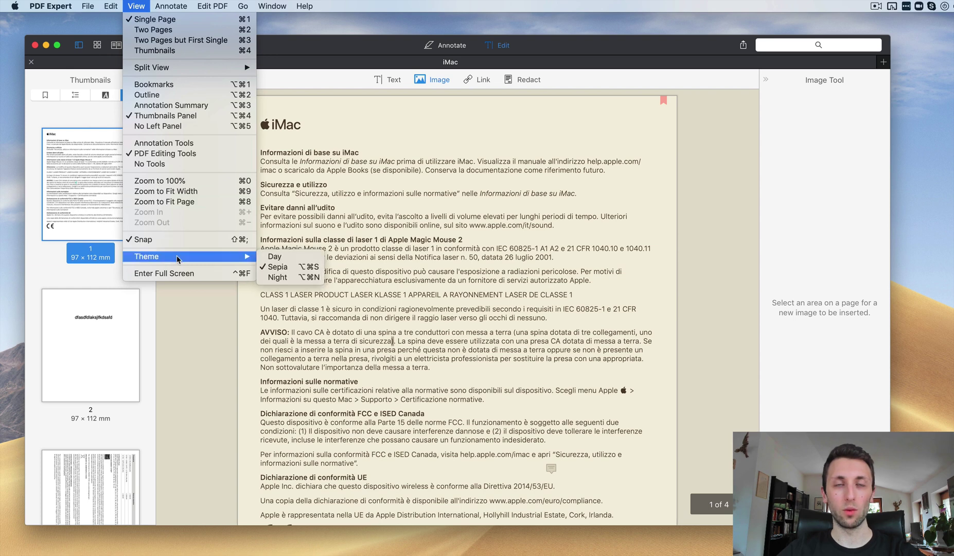
click(277, 277)
scroll(375, 241, down, 10)
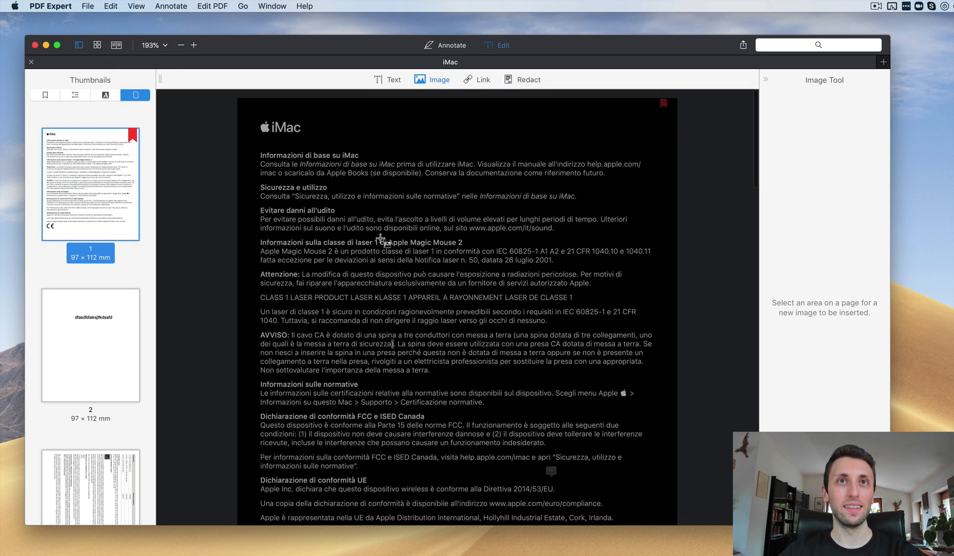
click(152, 6)
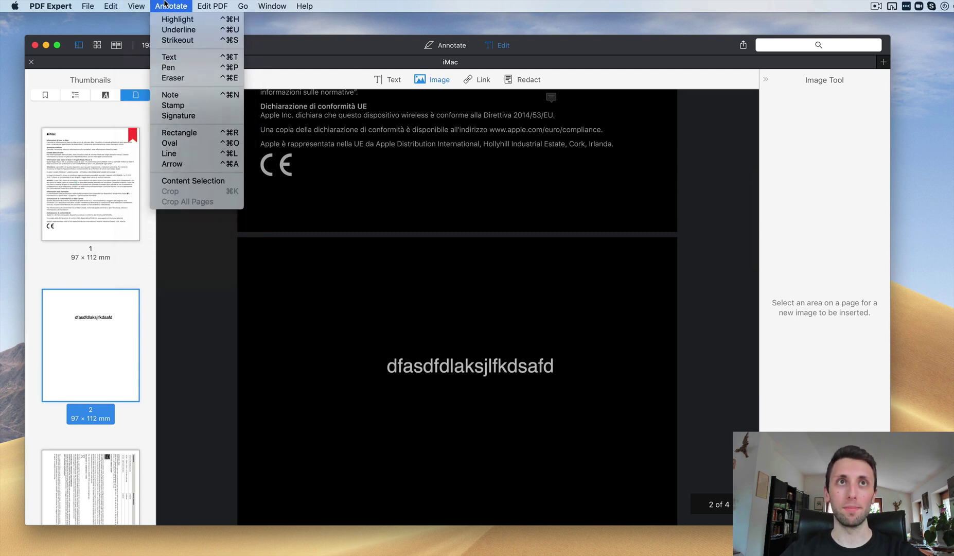
mouse_move(226, 4)
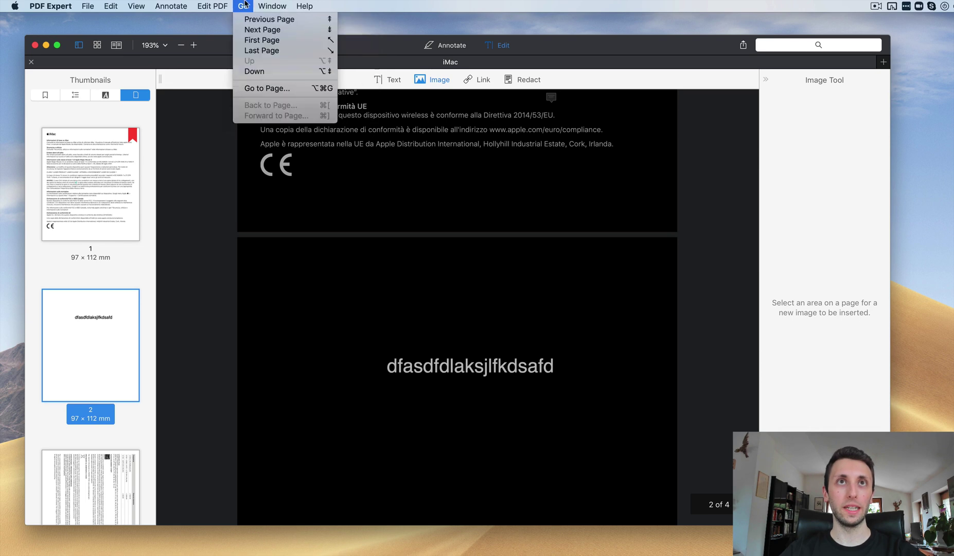
click(304, 248)
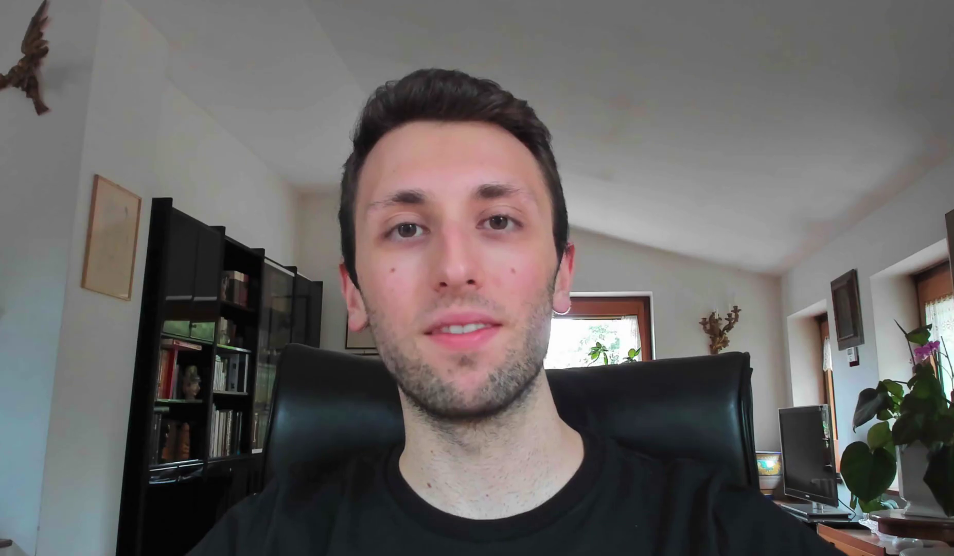